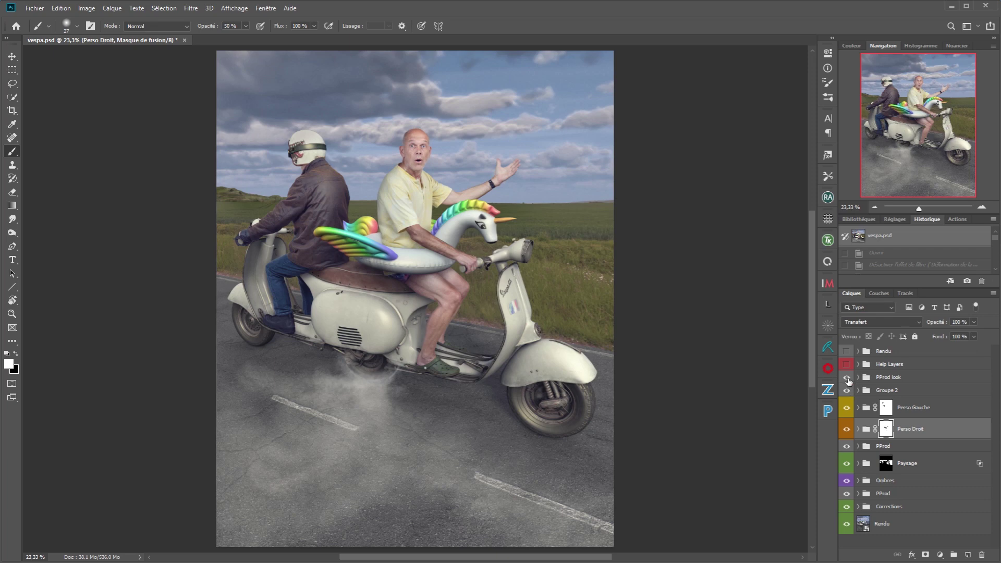
Hide the layer groups from PProd look down to the lower PProd, and show them again to examine how the composite is built.
drag(848, 380, 849, 490)
click(847, 494)
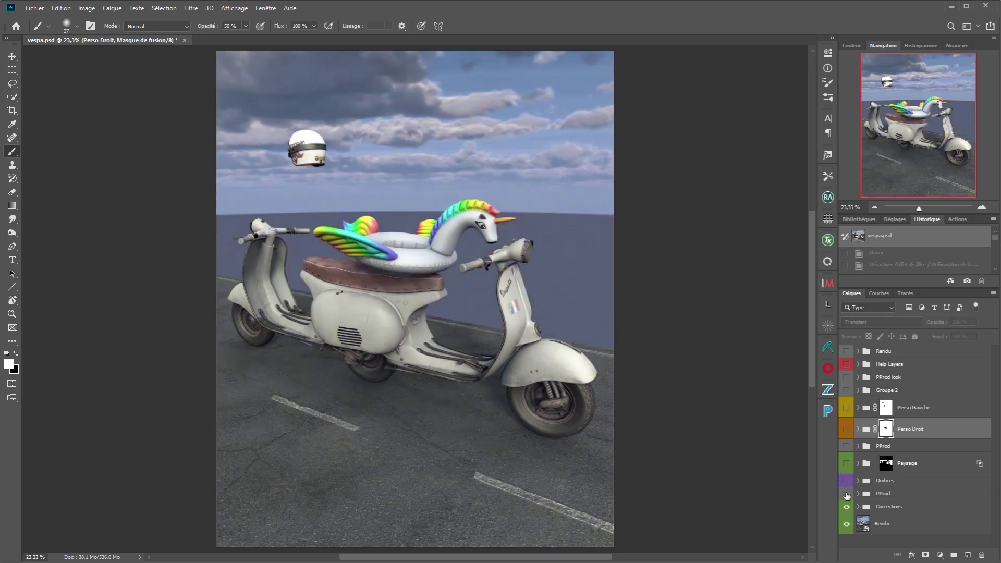
click(846, 463)
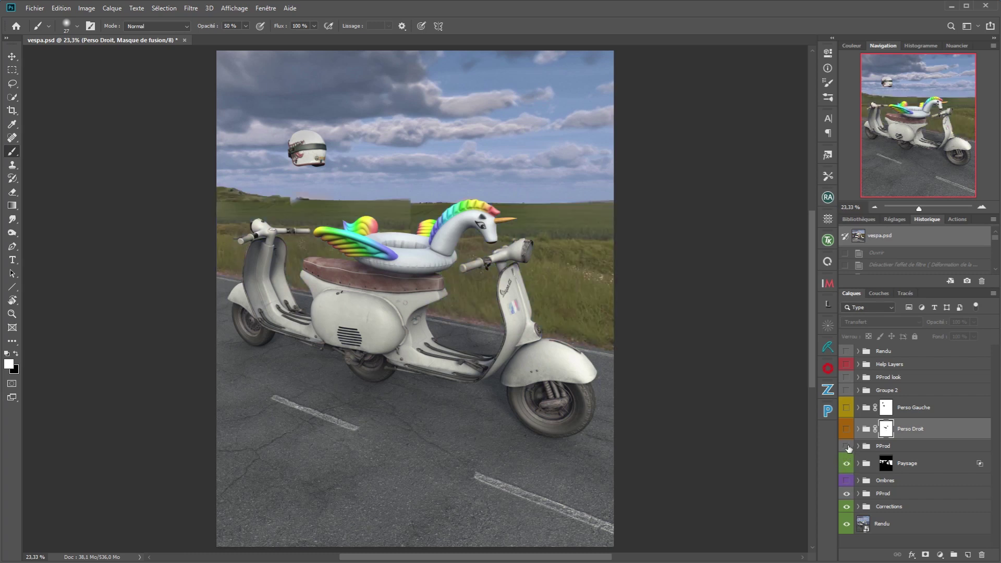
click(846, 447)
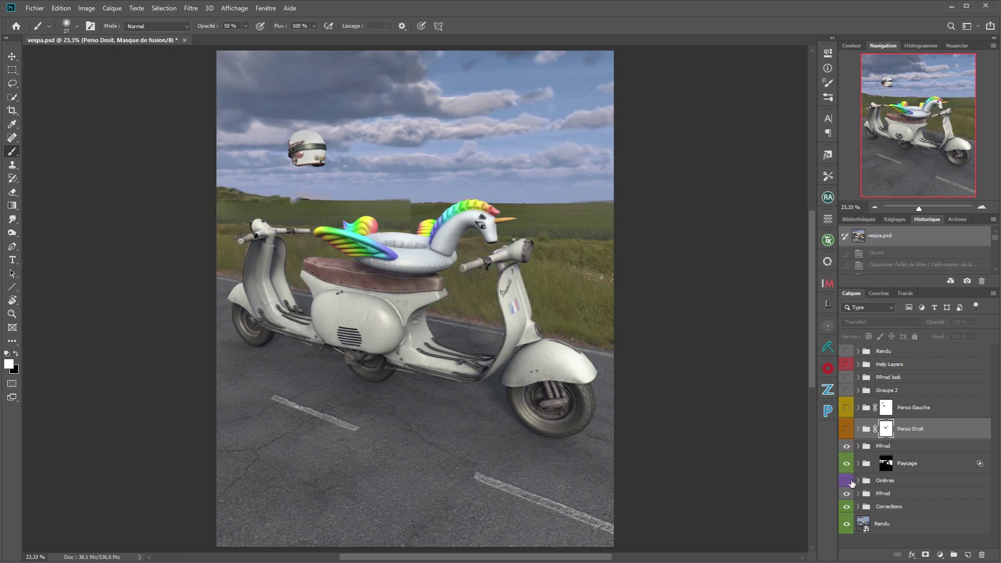
click(847, 429)
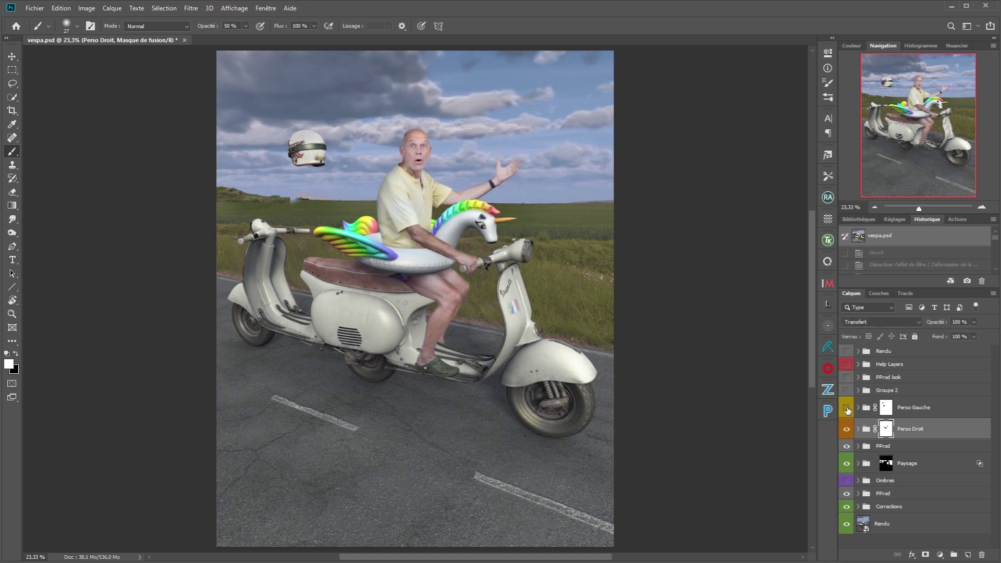
click(847, 408)
click(846, 390)
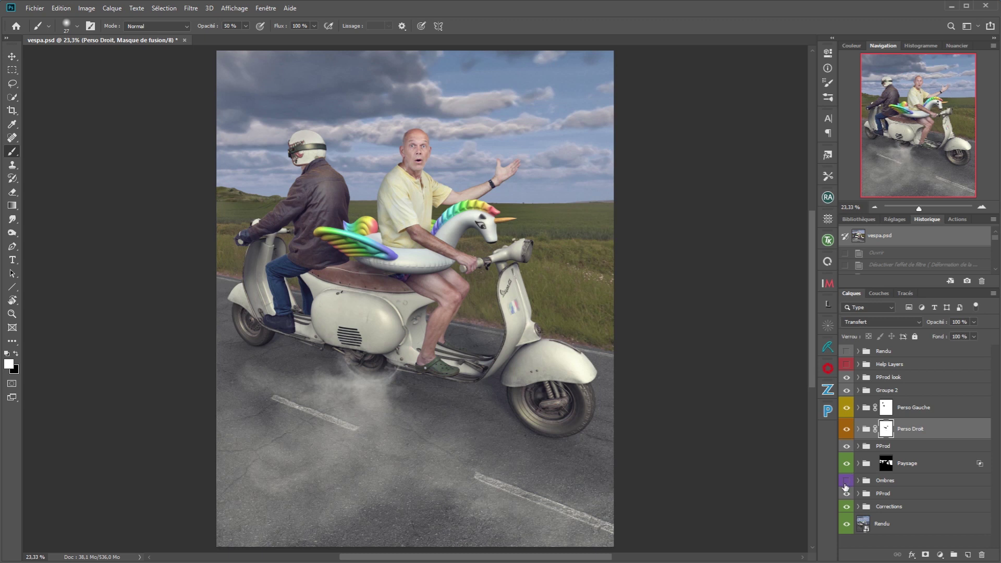
click(847, 481)
click(847, 481)
click(847, 481)
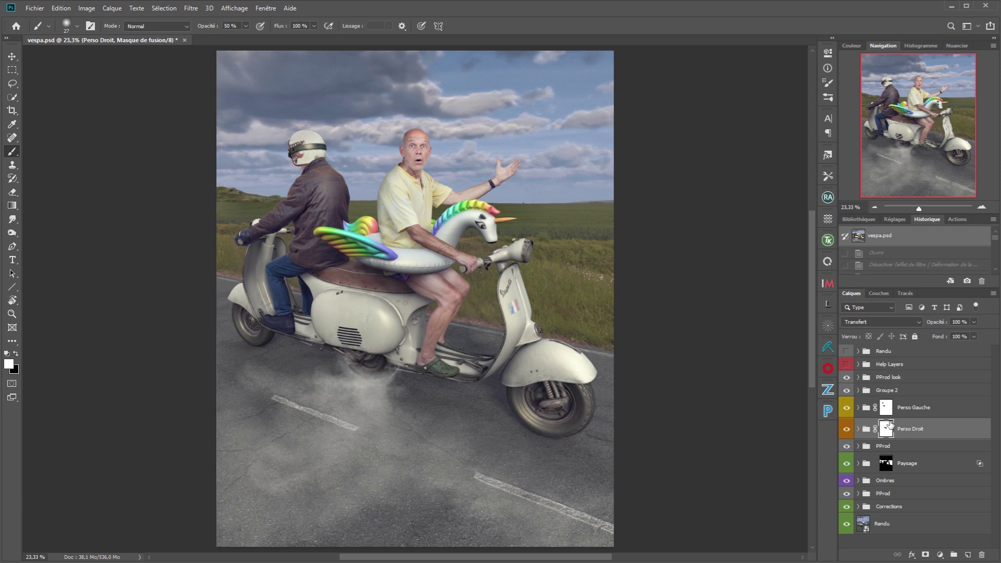
Expand the Perso Droit group and make its Courbes 1 and Teinte/Saturation 1 adjustment layers visible.
click(857, 431)
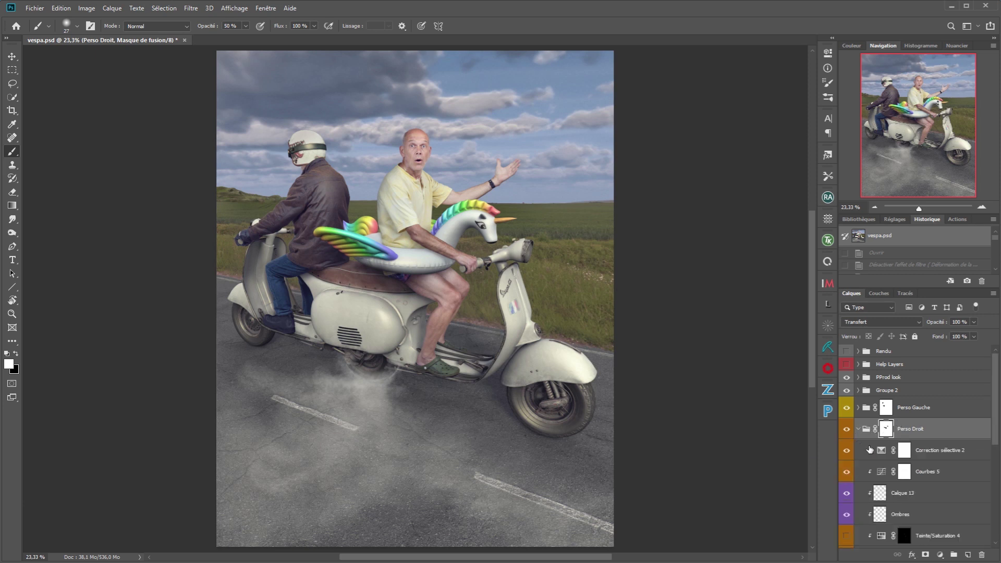
drag(996, 416, 996, 470)
drag(848, 464, 841, 487)
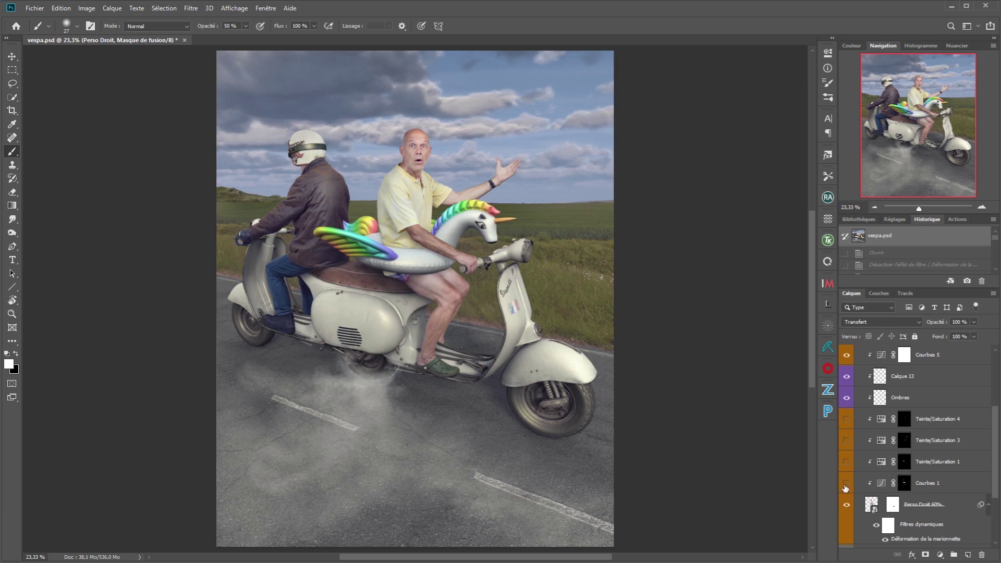
mouse_move(848, 483)
mouse_down()
mouse_move(847, 462)
mouse_move(849, 486)
mouse_up()
drag(847, 483, 848, 464)
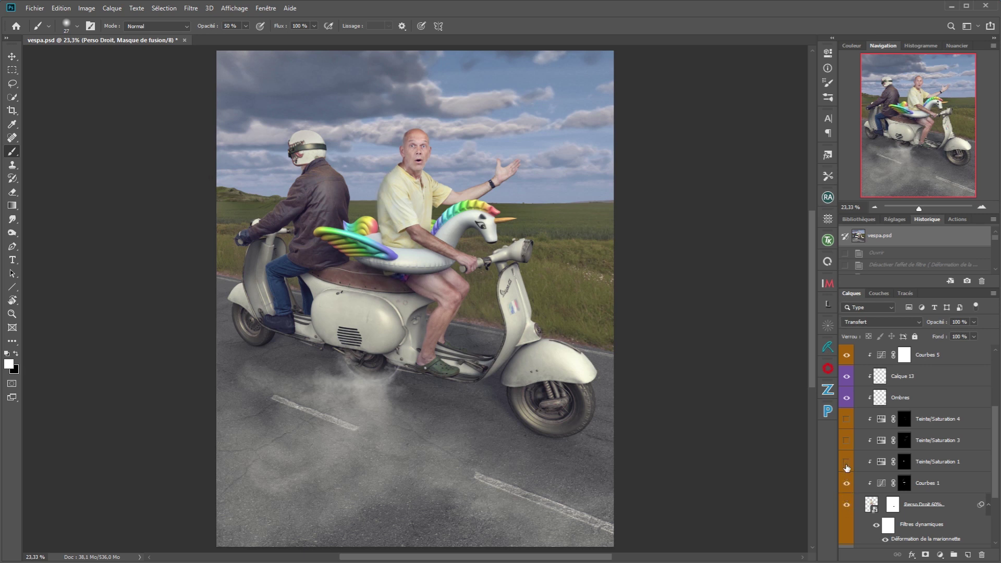
Open the Perso Droit 60% smart object and its DSC_9796 raw photo, examine the radial filters without changing them, and return to vespa.psd.
double_click(871, 502)
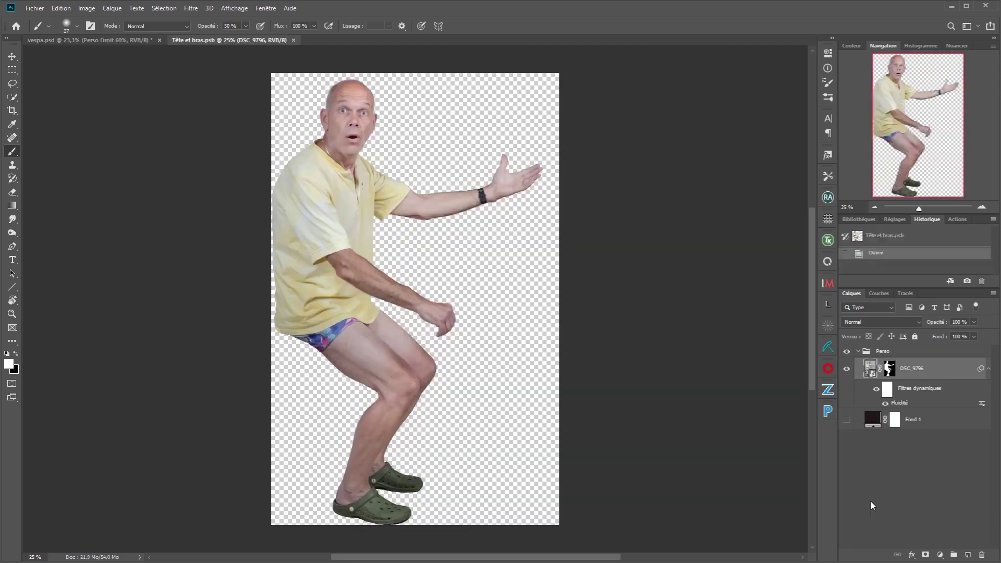
double_click(868, 368)
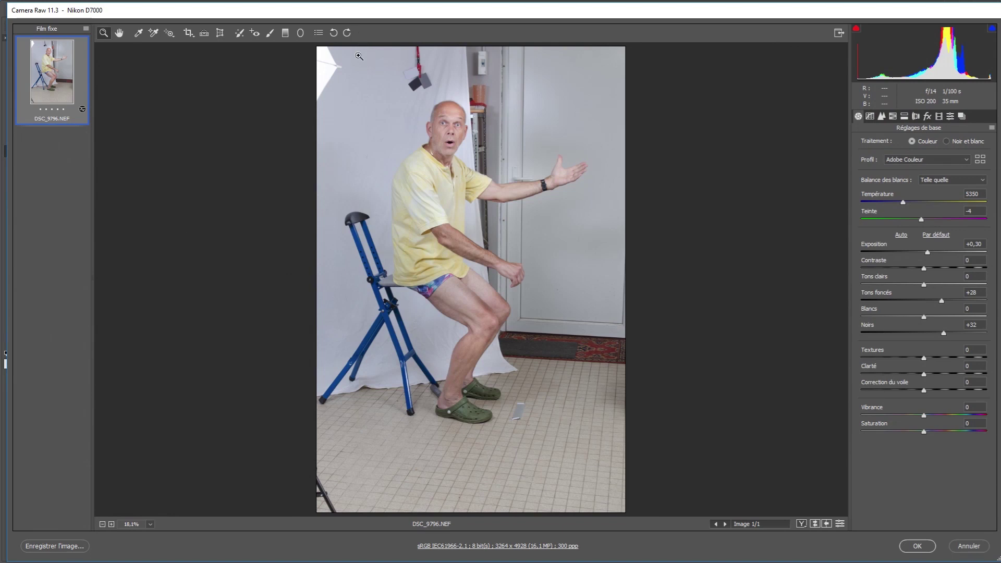
click(300, 33)
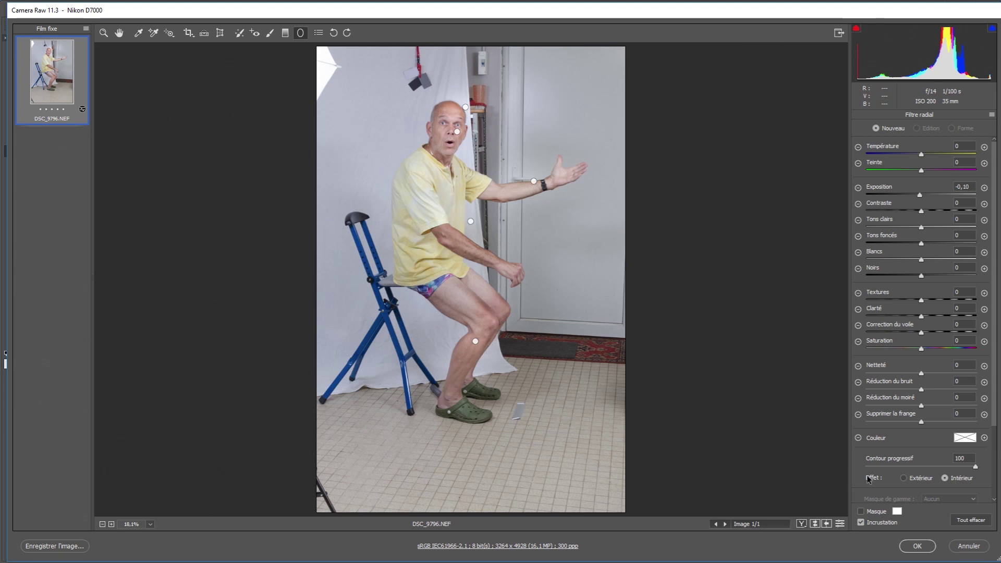
click(969, 547)
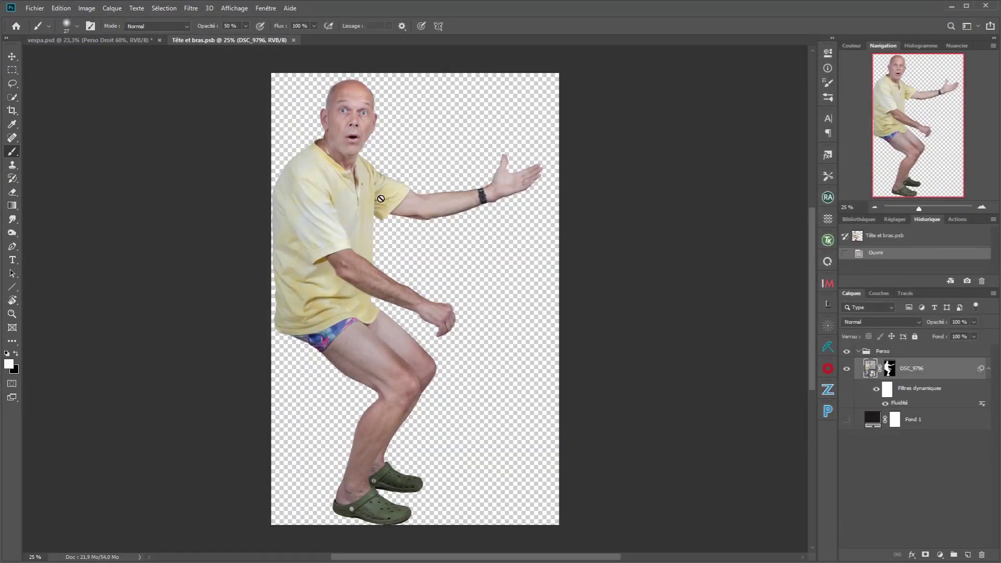
click(122, 39)
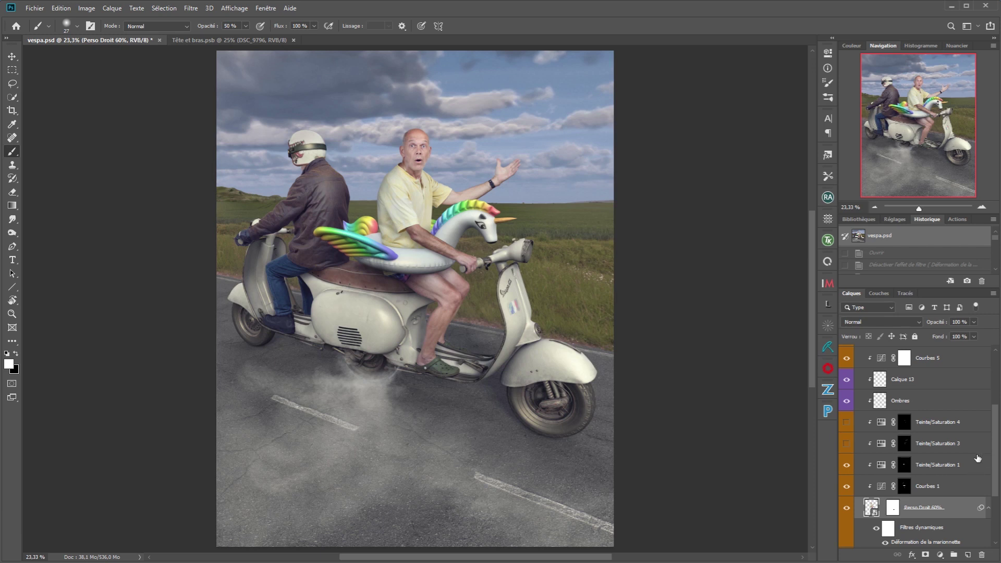
Add a clipped Teinte/Saturation adjustment layer above Teinte/Saturation 1 and set its blend mode to Produit.
click(940, 466)
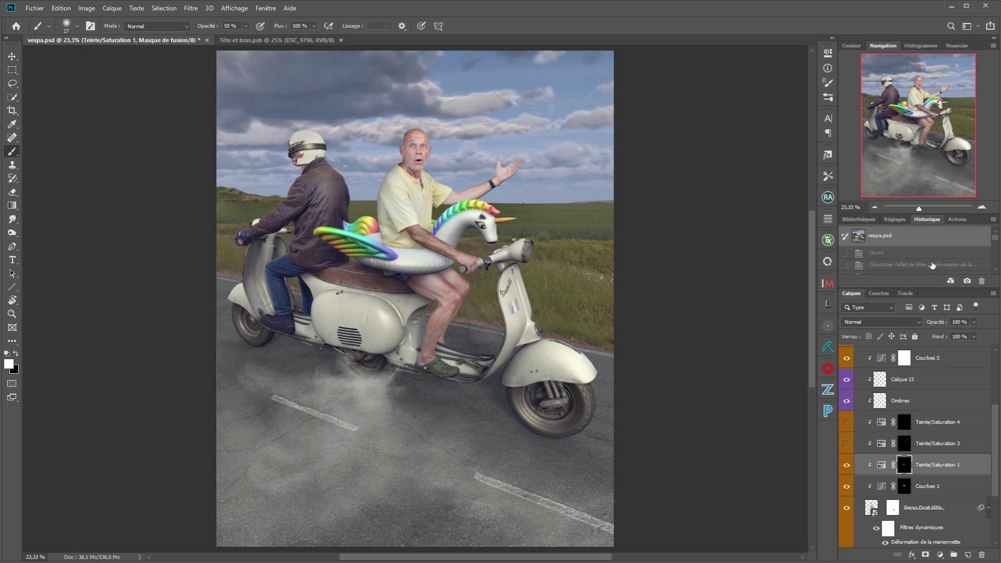
click(894, 220)
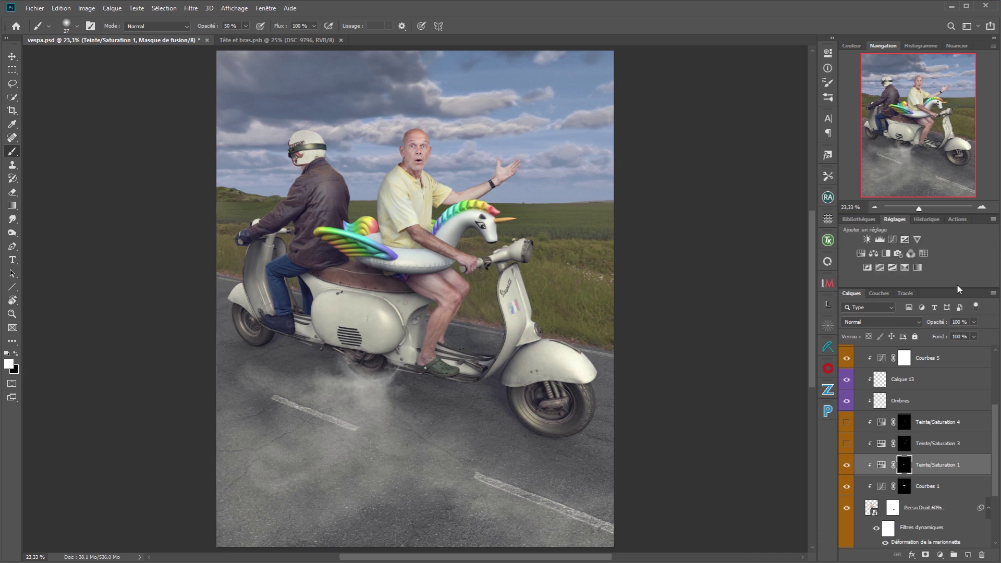
click(861, 254)
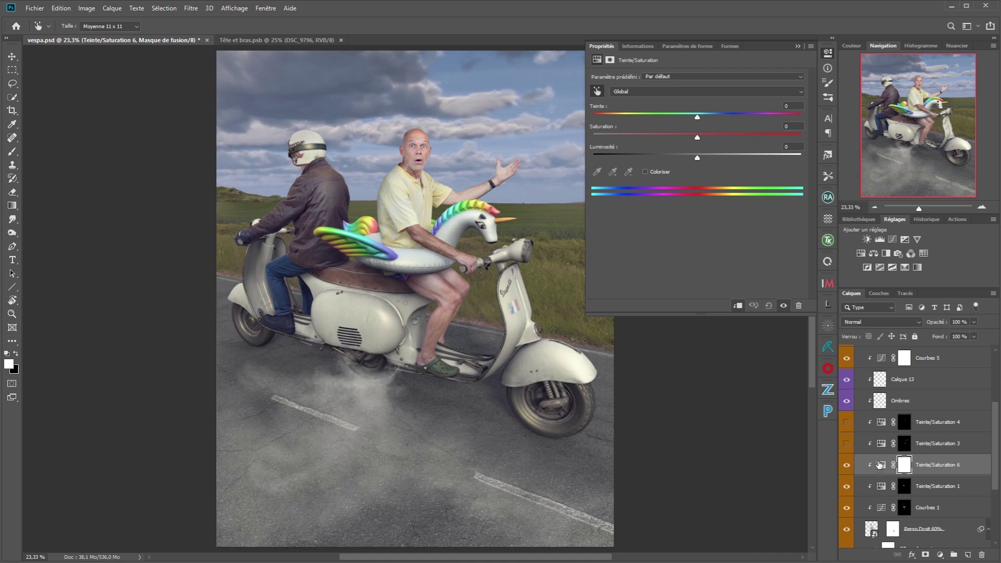
click(879, 322)
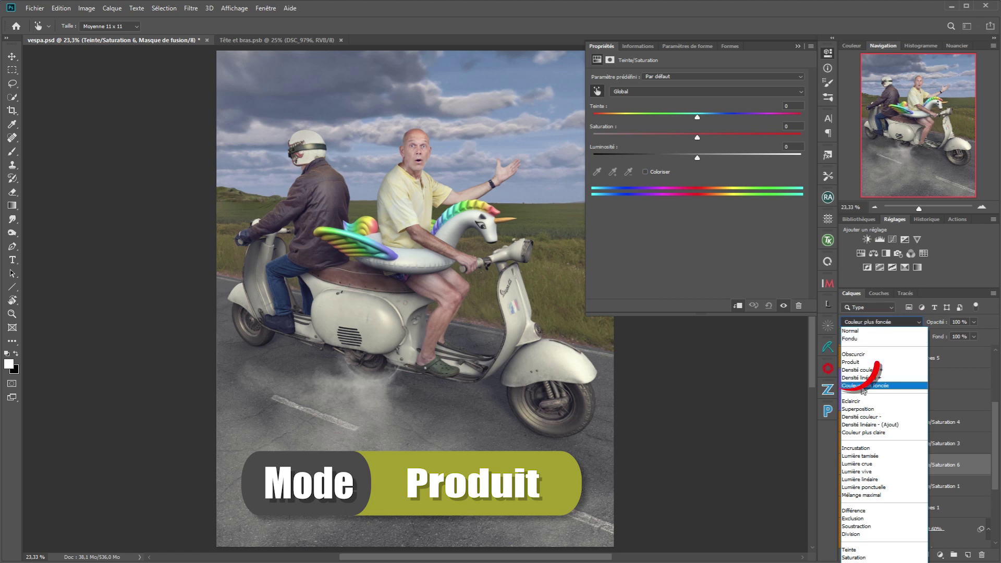
click(858, 363)
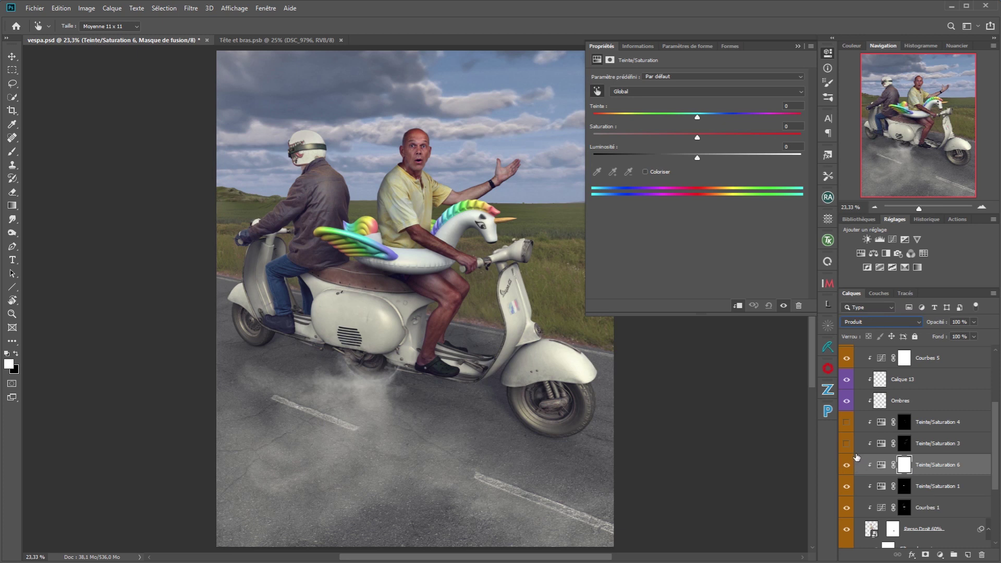
Invert the new Teinte/Saturation 6 layer's mask to black.
click(846, 443)
click(846, 444)
click(906, 465)
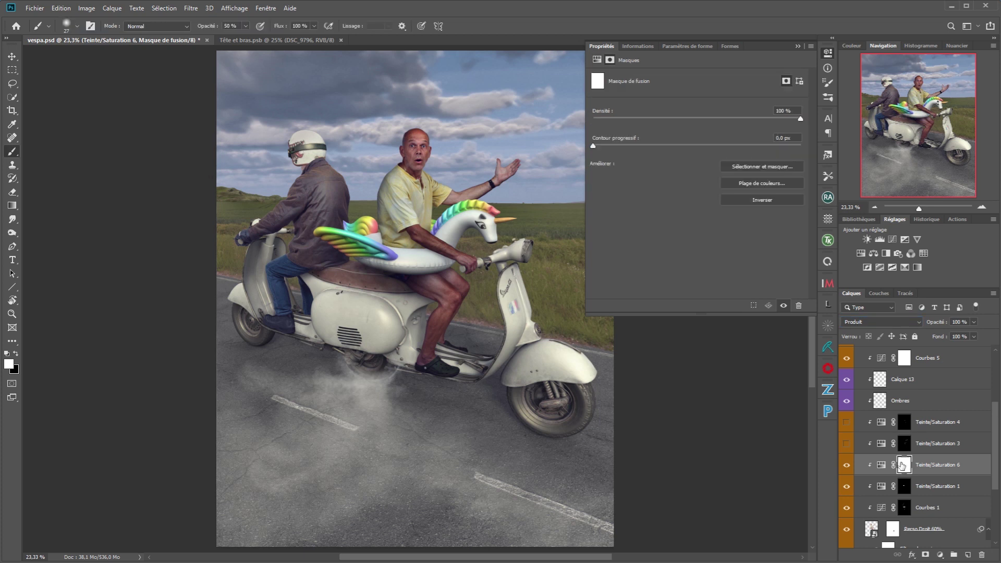
key(b)
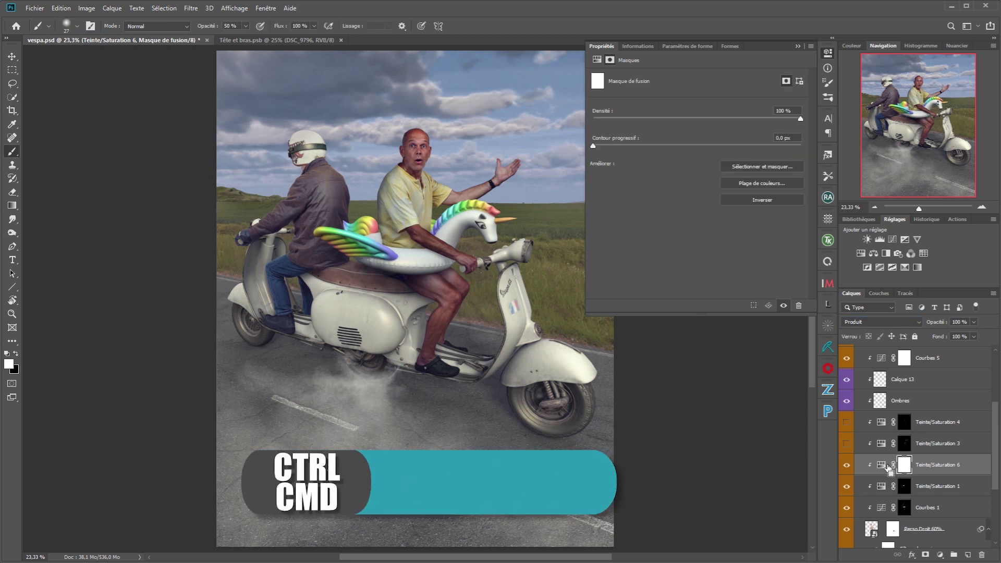
key(ctrl+i)
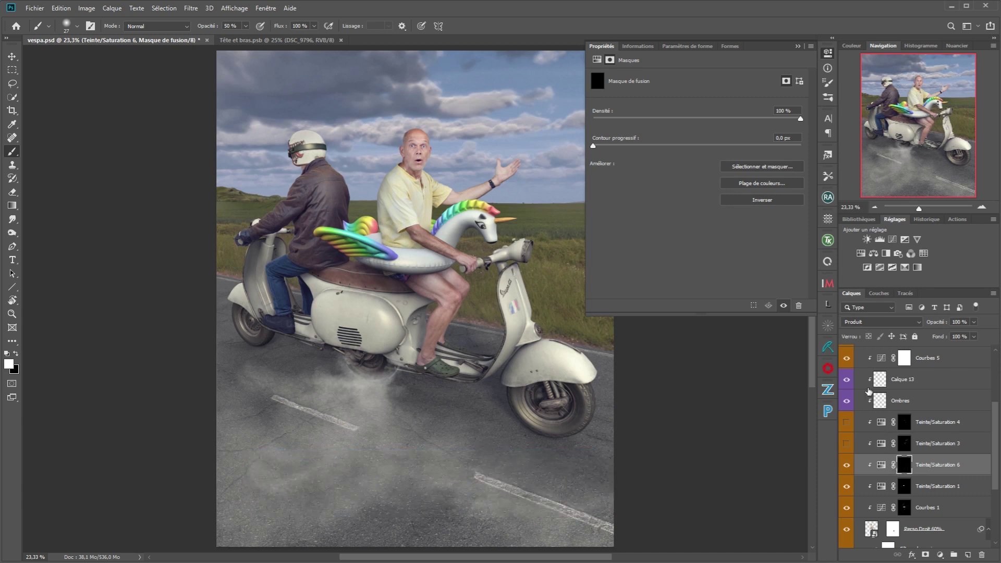
click(796, 46)
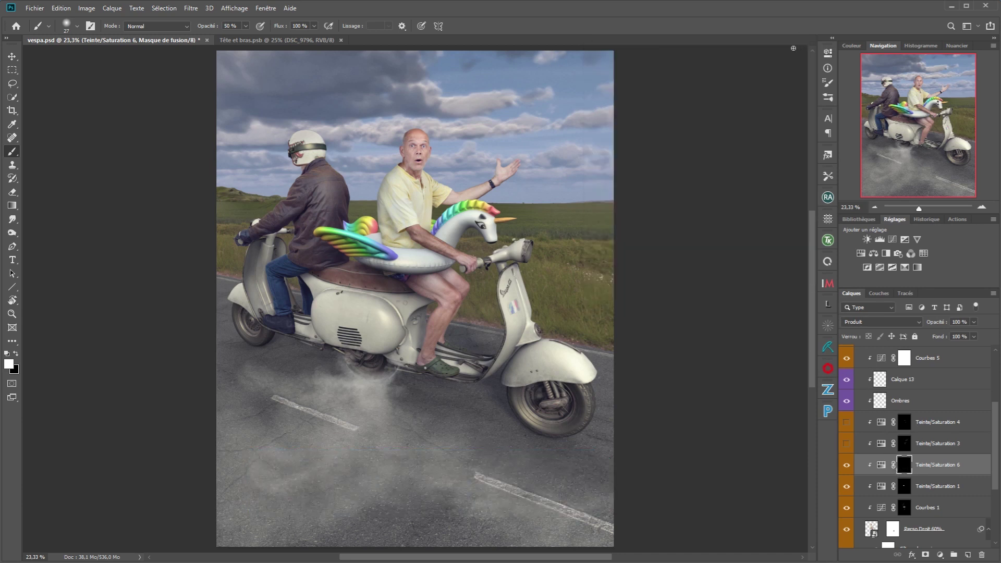
Raise the saturation slightly in the Teinte/Saturation 6 adjustment settings.
double_click(882, 465)
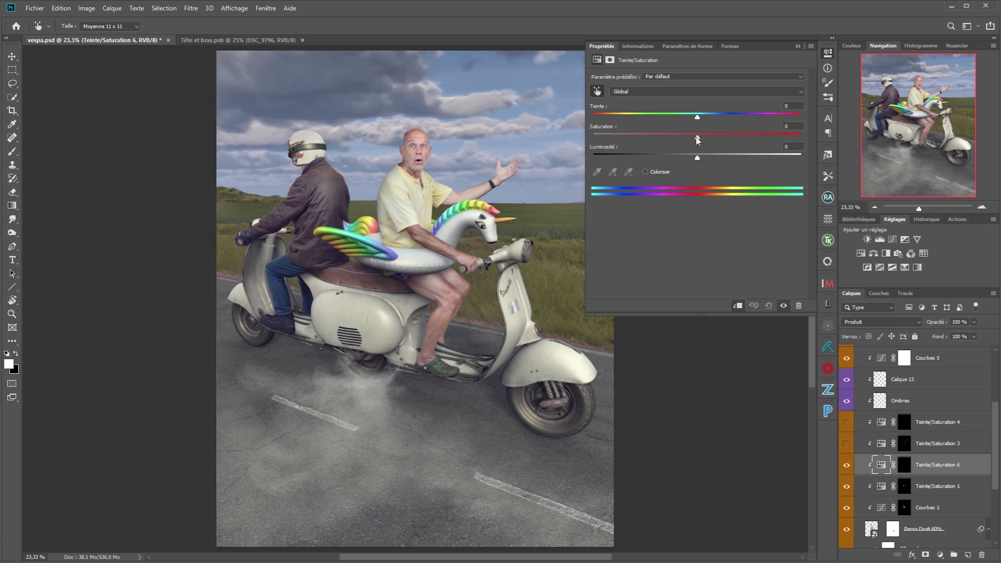
drag(698, 138, 712, 137)
click(798, 46)
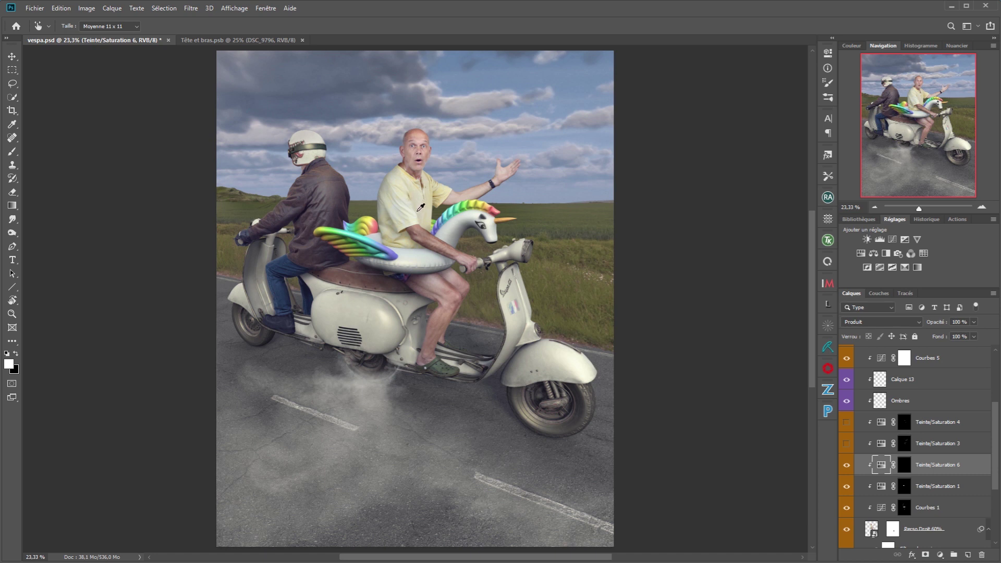
Choose the 300 px Soft Op Flow brush from CoreBrushesV2 and check its Transfert settings for pen-pressure opacity and flow.
key(b)
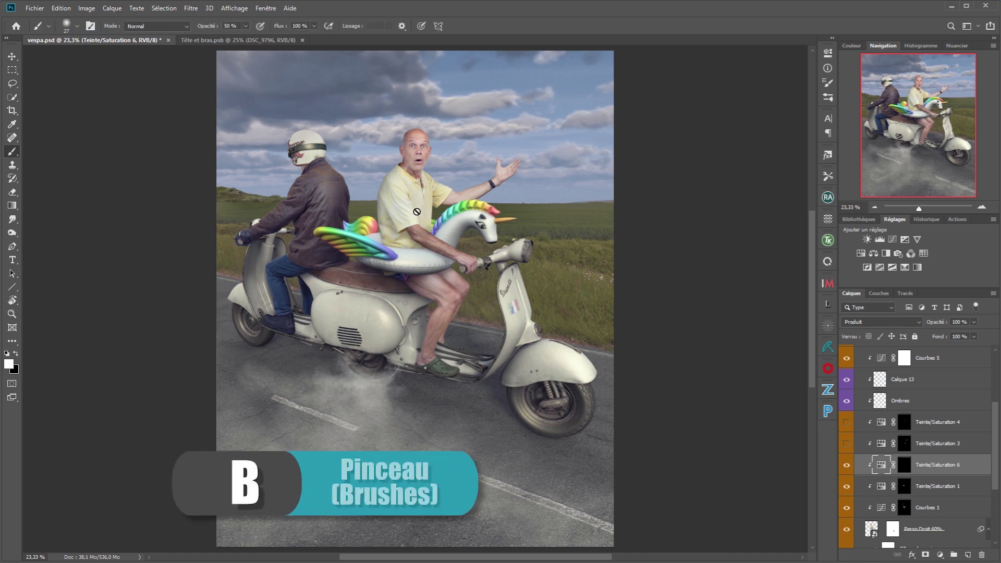
right_click(496, 129)
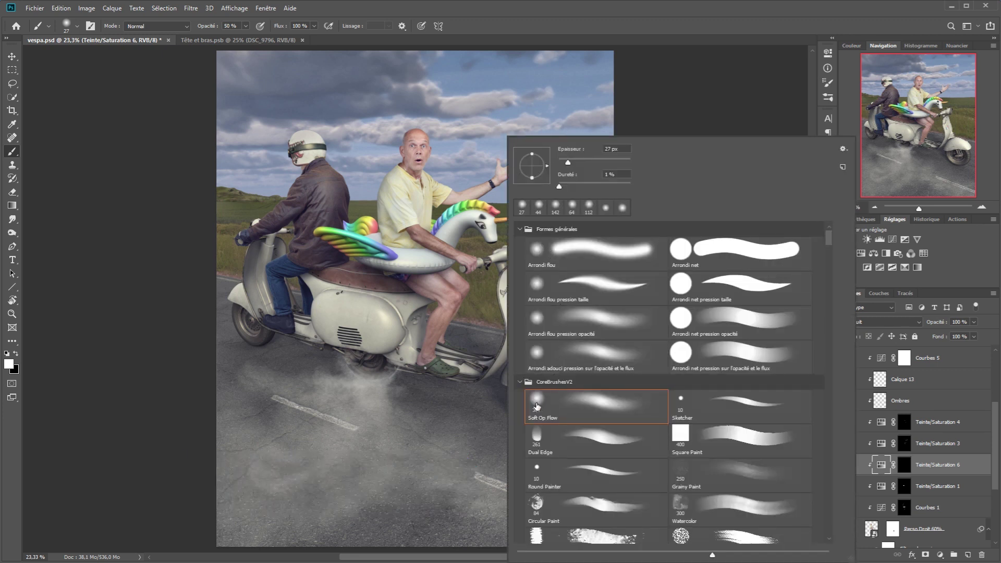
click(537, 252)
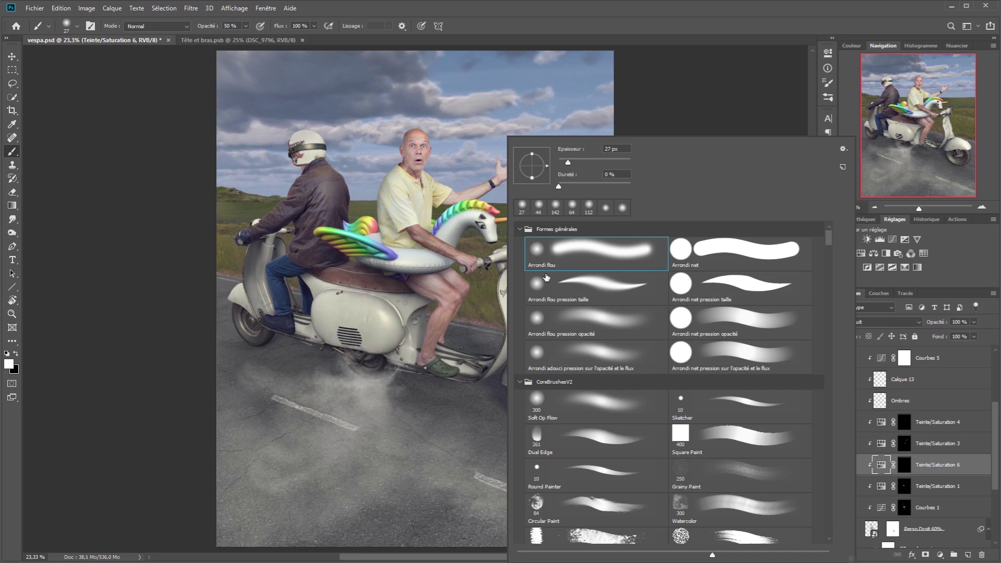
click(539, 402)
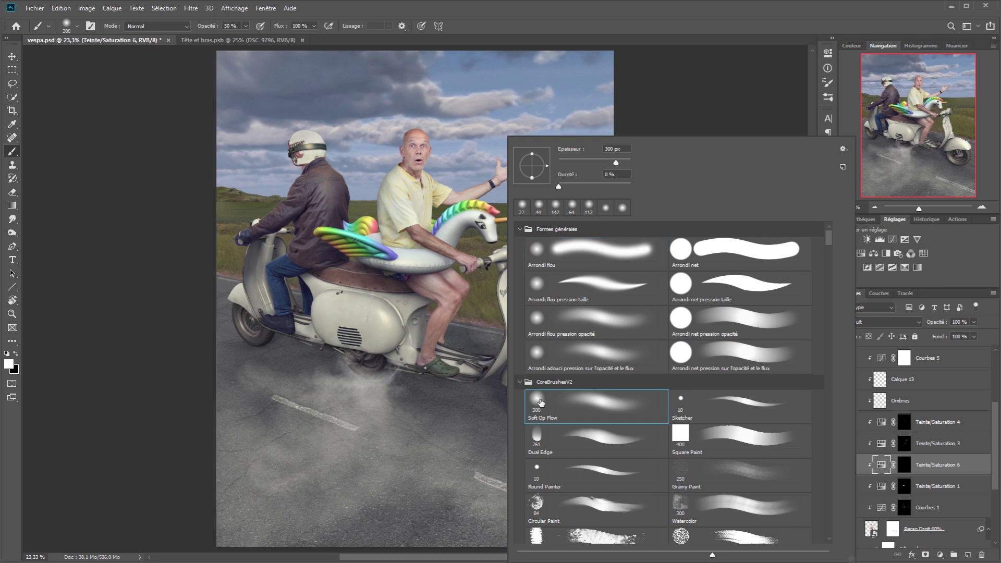
key(Return)
click(830, 66)
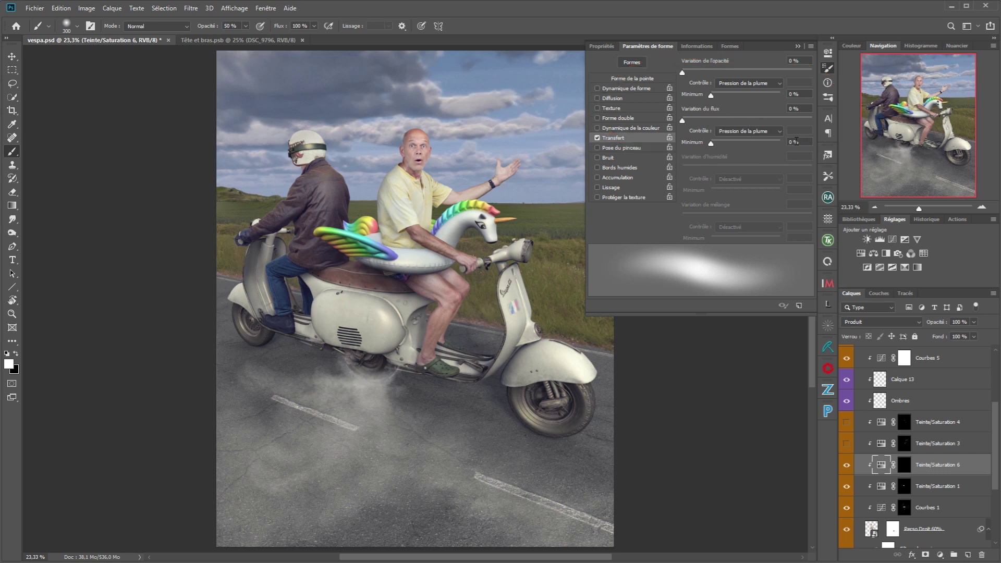
click(799, 47)
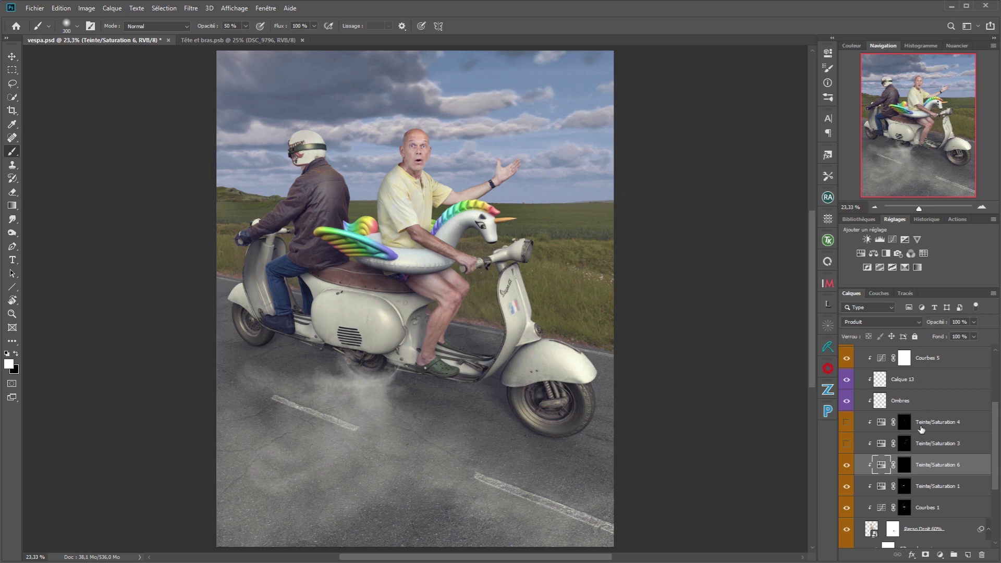
Compare the image with the Teinte/Saturation 6 mask disabled and enabled, and reset the foreground and background colours to their defaults.
click(905, 465)
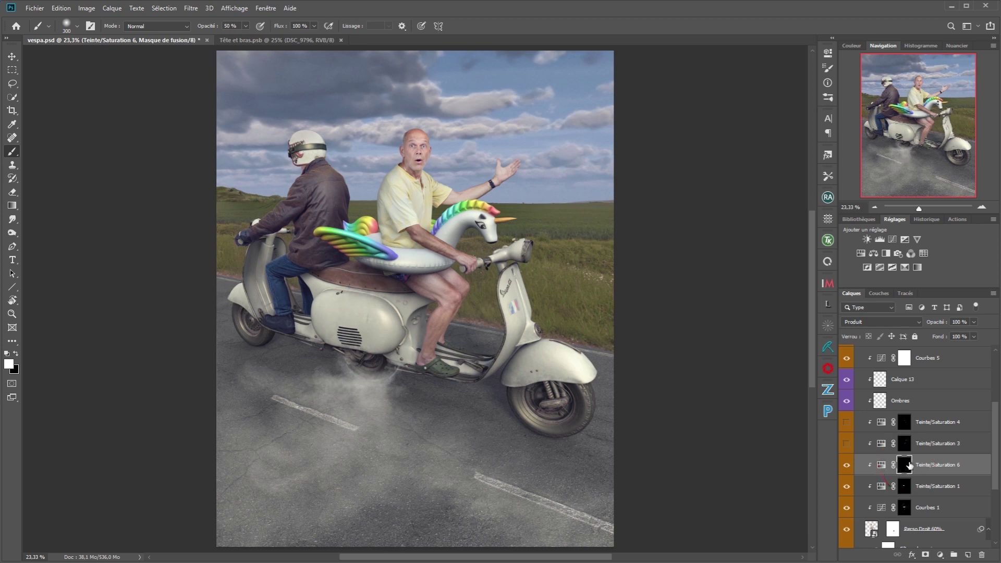
shift+click(906, 465)
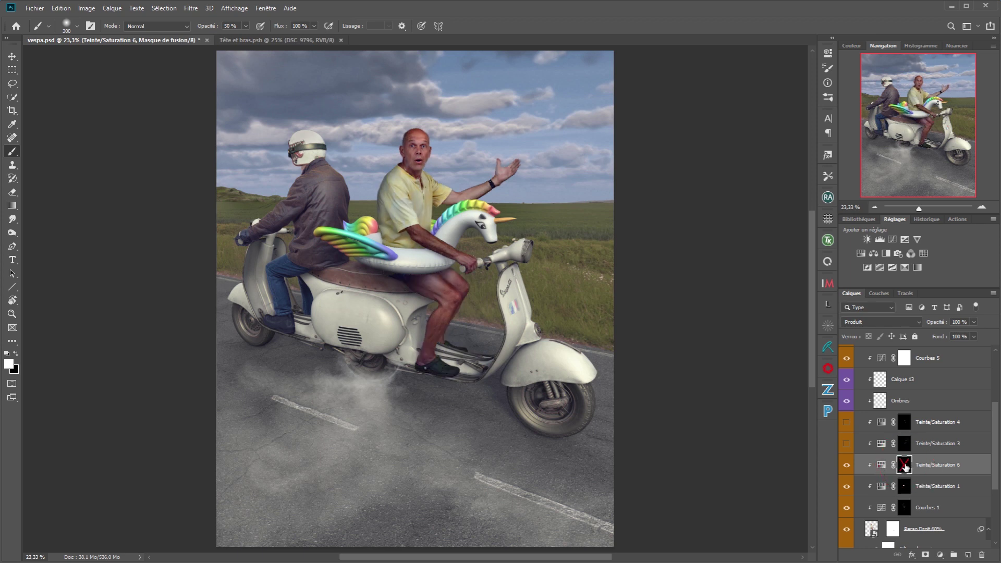
shift+click(906, 466)
shift+click(906, 466)
shift+click(906, 466)
shift+click(906, 466)
shift+click(906, 466)
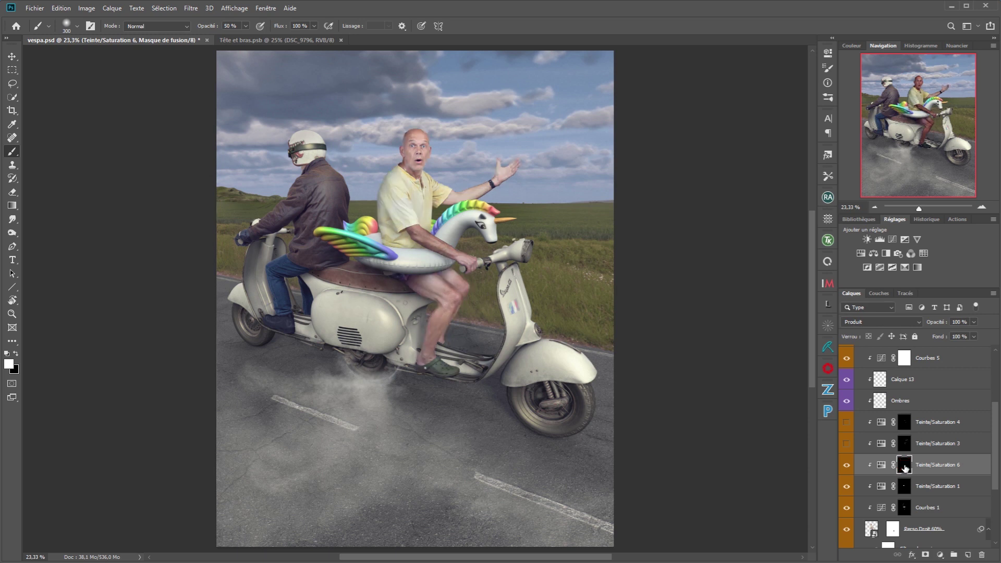
key(d)
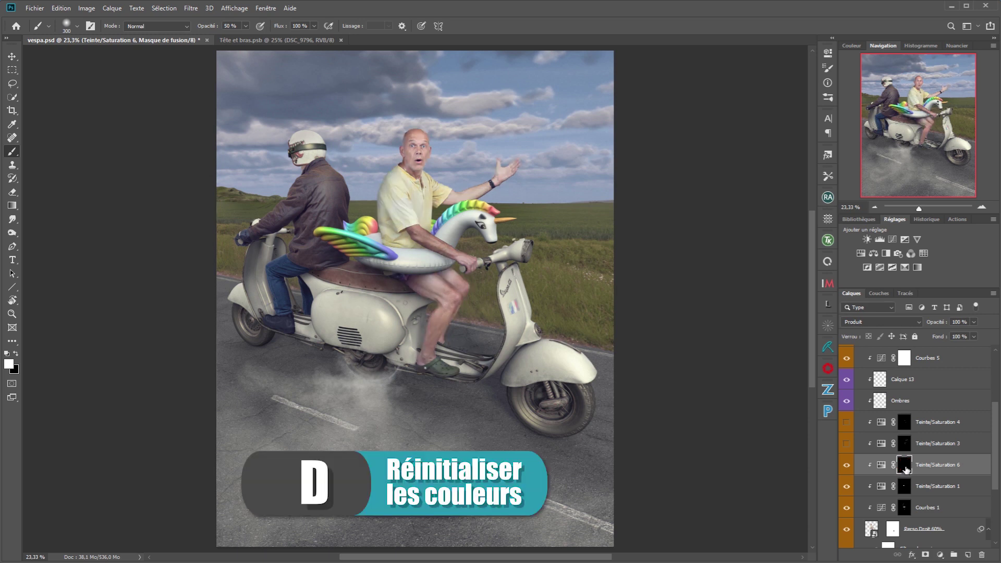
Paint white shading strokes on the Teinte/Saturation 6 mask over the right-hand rider's thighs, knees and legs.
key(x)
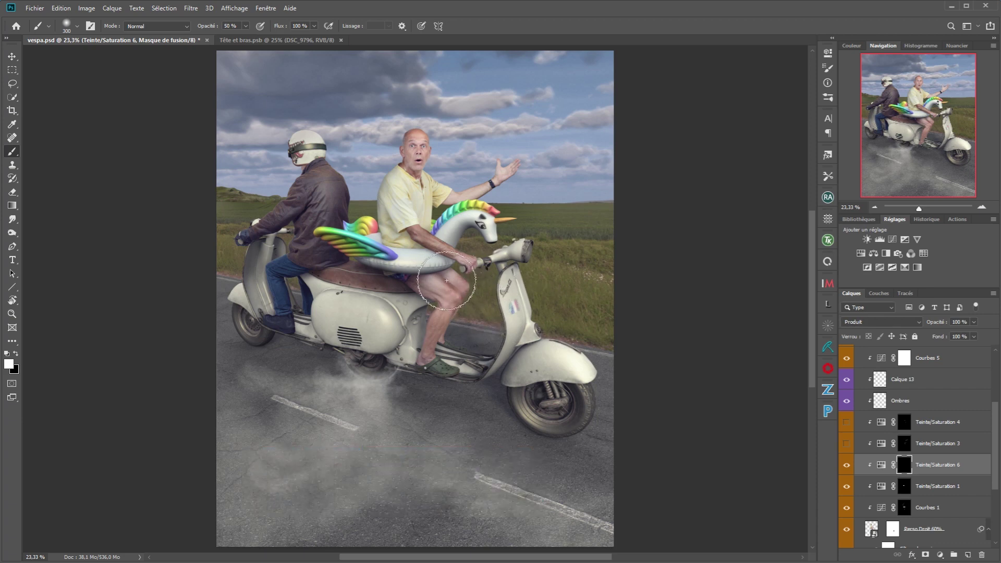
mouse_move(431, 278)
mouse_down()
mouse_move(576, 333)
mouse_move(558, 346)
mouse_move(501, 326)
mouse_move(477, 331)
mouse_move(525, 313)
mouse_up()
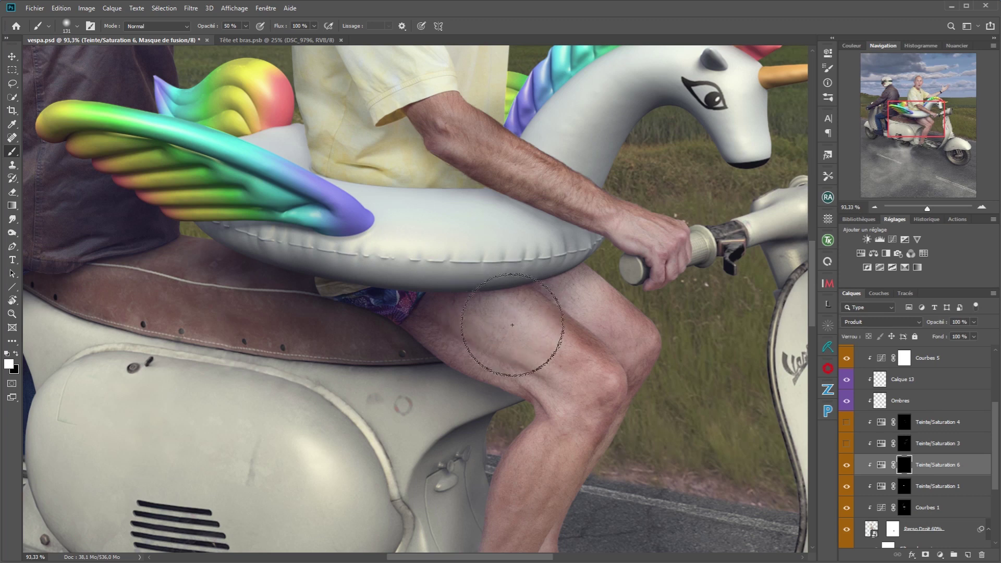
mouse_move(505, 303)
mouse_down()
mouse_move(531, 322)
mouse_move(488, 311)
mouse_move(594, 287)
mouse_move(584, 295)
mouse_move(587, 331)
mouse_move(522, 323)
mouse_up()
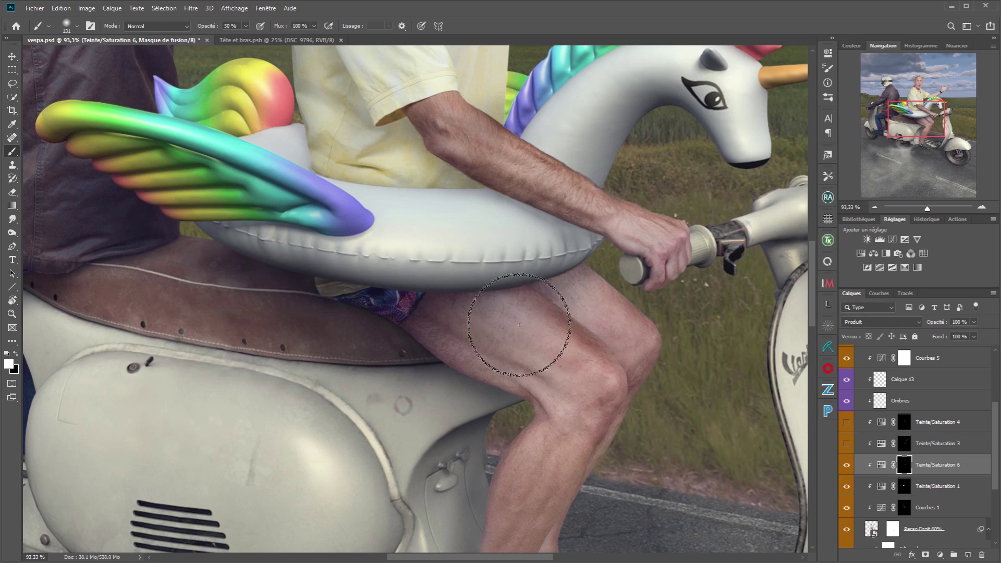
mouse_move(549, 390)
mouse_down()
mouse_move(567, 418)
mouse_move(564, 346)
mouse_move(504, 305)
mouse_move(532, 315)
mouse_move(503, 312)
mouse_move(547, 336)
mouse_move(577, 393)
mouse_move(575, 435)
mouse_move(589, 442)
mouse_move(598, 470)
mouse_move(621, 335)
mouse_move(592, 312)
mouse_move(589, 321)
mouse_move(567, 311)
mouse_move(594, 314)
mouse_move(582, 271)
mouse_up()
mouse_move(640, 399)
mouse_down()
mouse_move(566, 362)
mouse_move(504, 349)
mouse_up()
drag(527, 336, 489, 437)
mouse_move(535, 255)
mouse_down()
mouse_move(565, 253)
mouse_move(524, 242)
mouse_up()
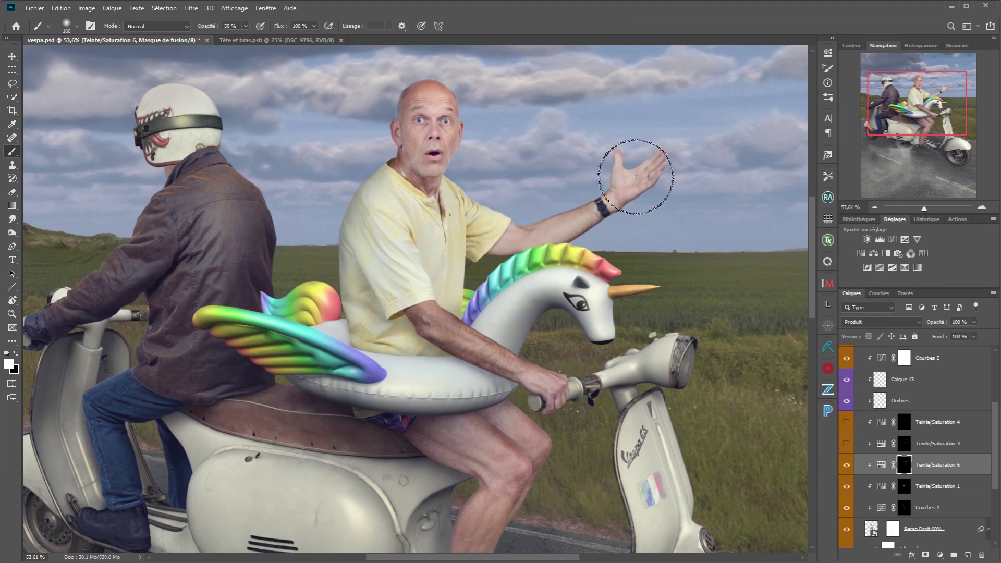
mouse_move(585, 459)
mouse_down()
mouse_move(560, 451)
mouse_move(545, 365)
mouse_up()
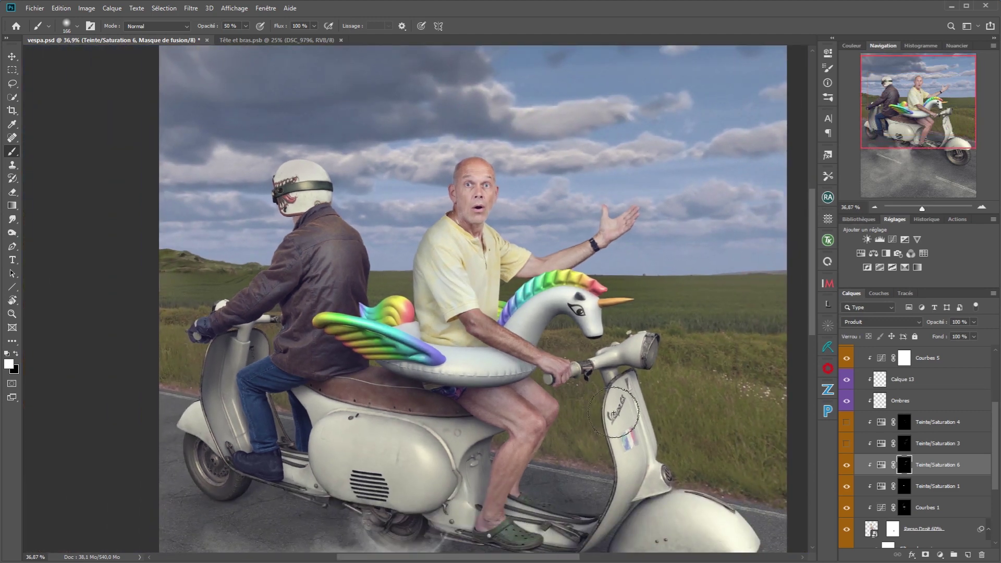
drag(556, 443, 536, 359)
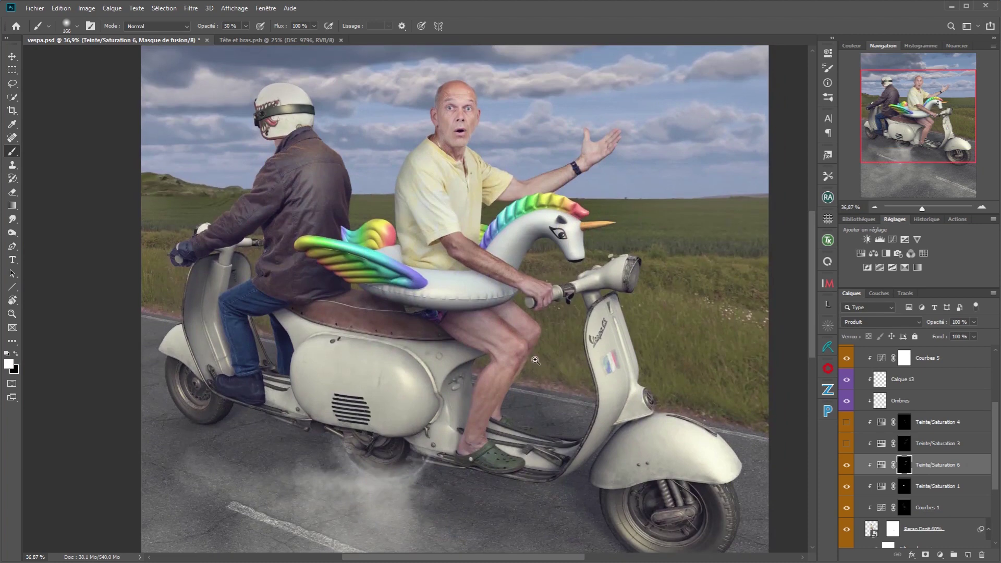
click(536, 360)
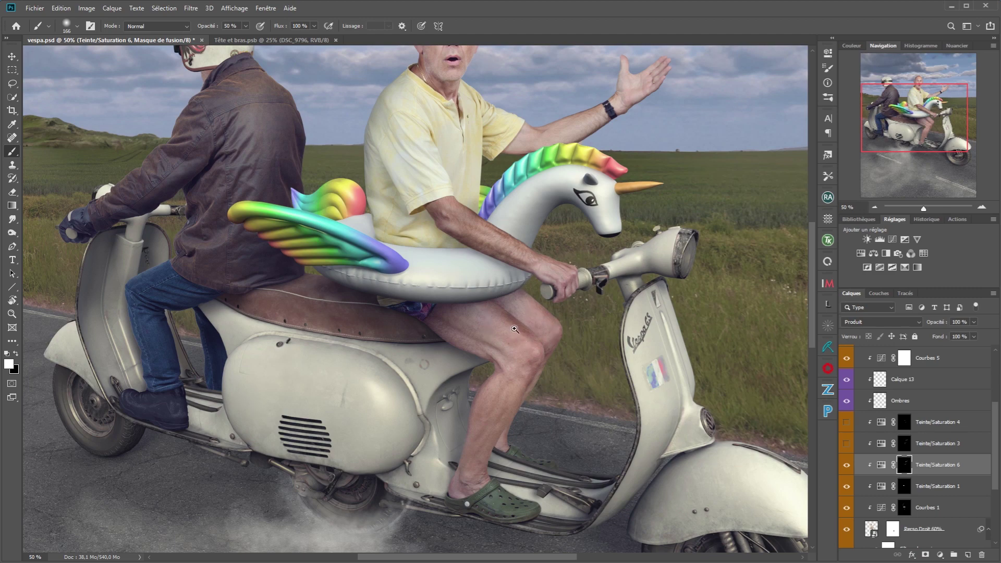
drag(515, 329, 481, 342)
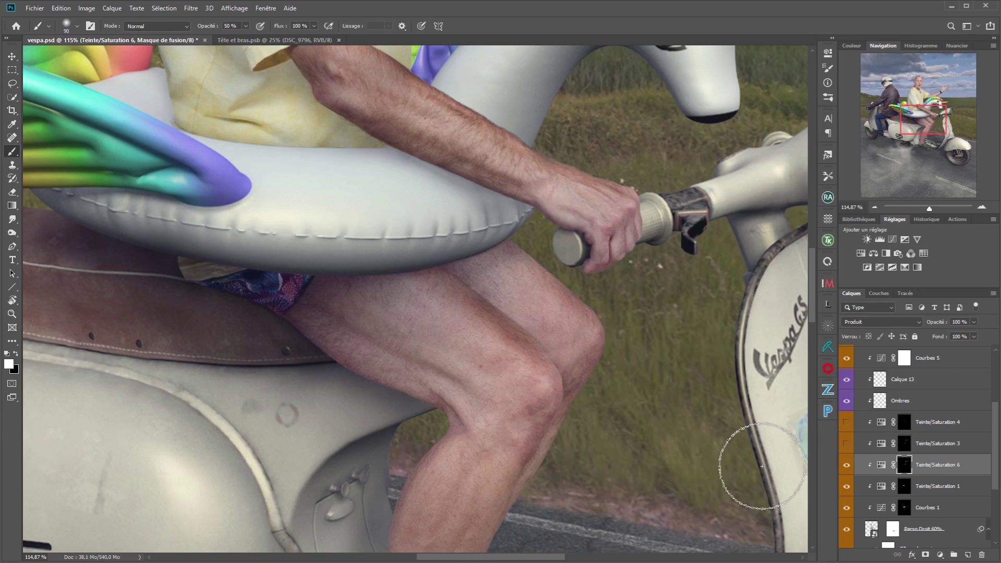
Add a Teinte/Saturation layer above Teinte/Saturation 6 with saturation -15 and the Superposition blend mode.
double_click(880, 466)
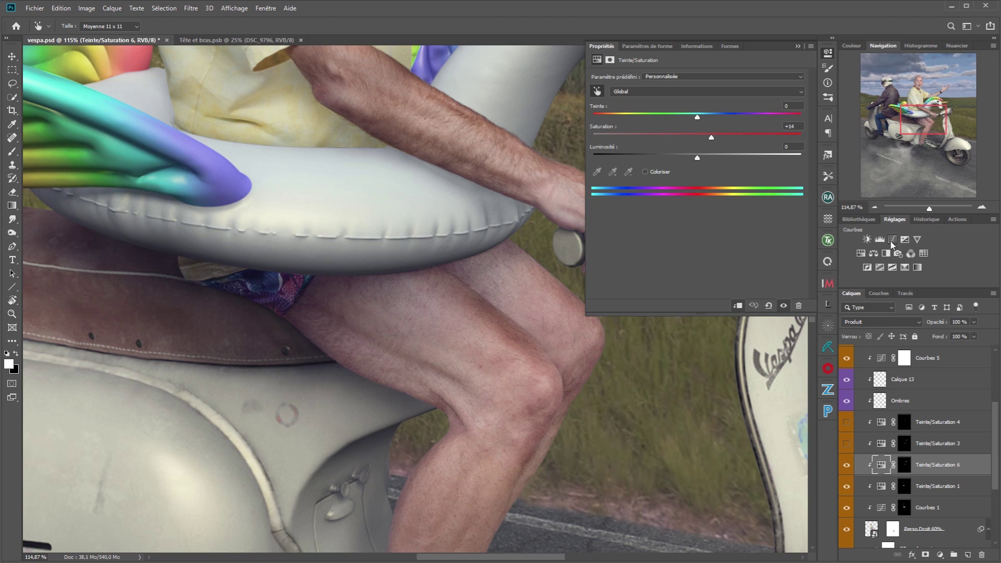
click(861, 254)
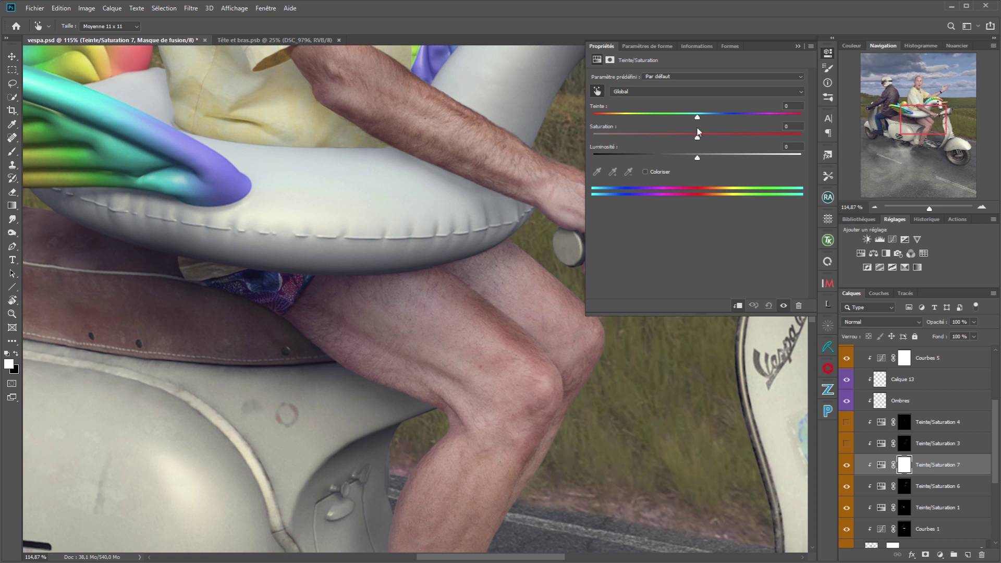
drag(698, 138, 681, 138)
click(889, 319)
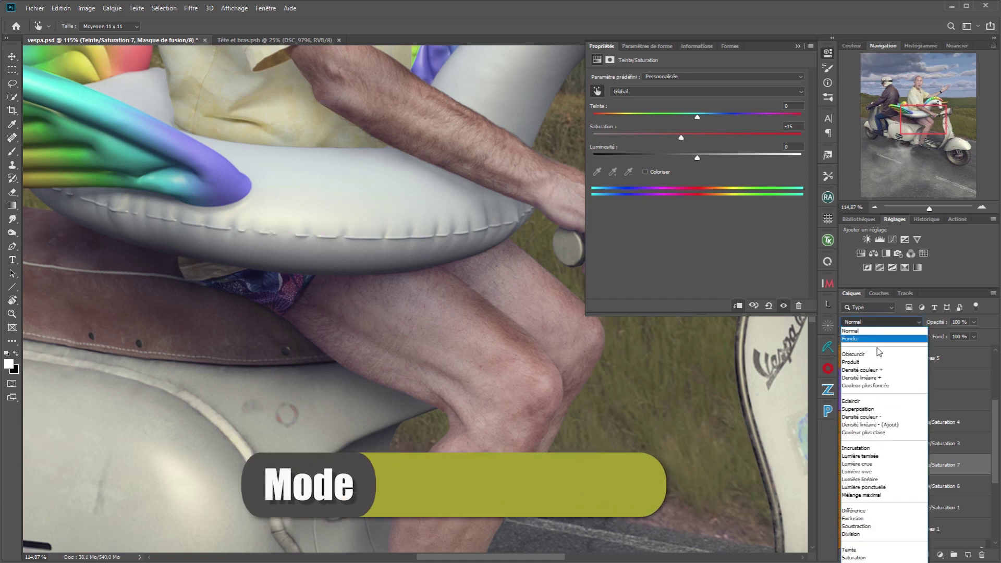
click(863, 410)
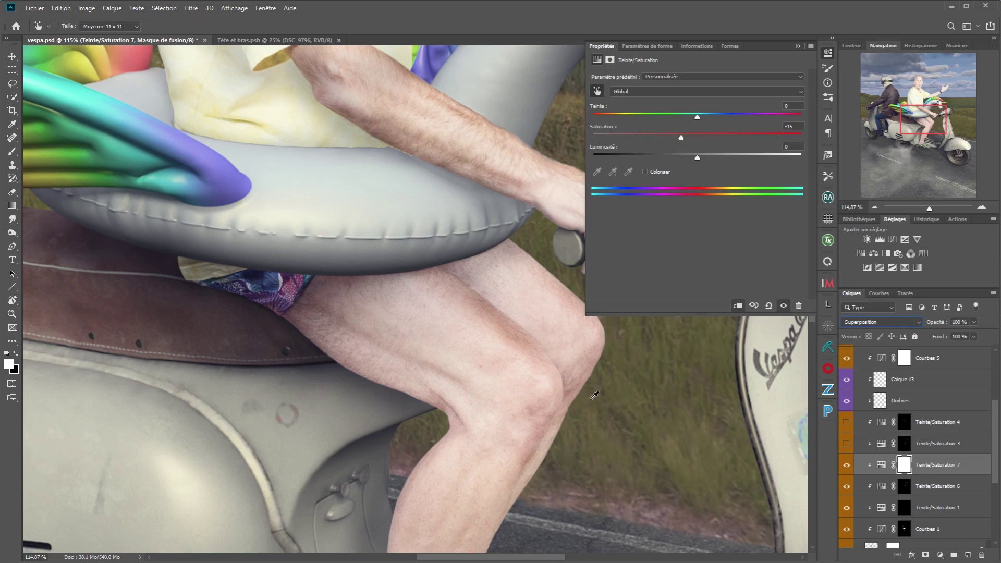
Invert the Teinte/Saturation 7 mask to black and ready the brush for painting on it.
key(b)
click(903, 465)
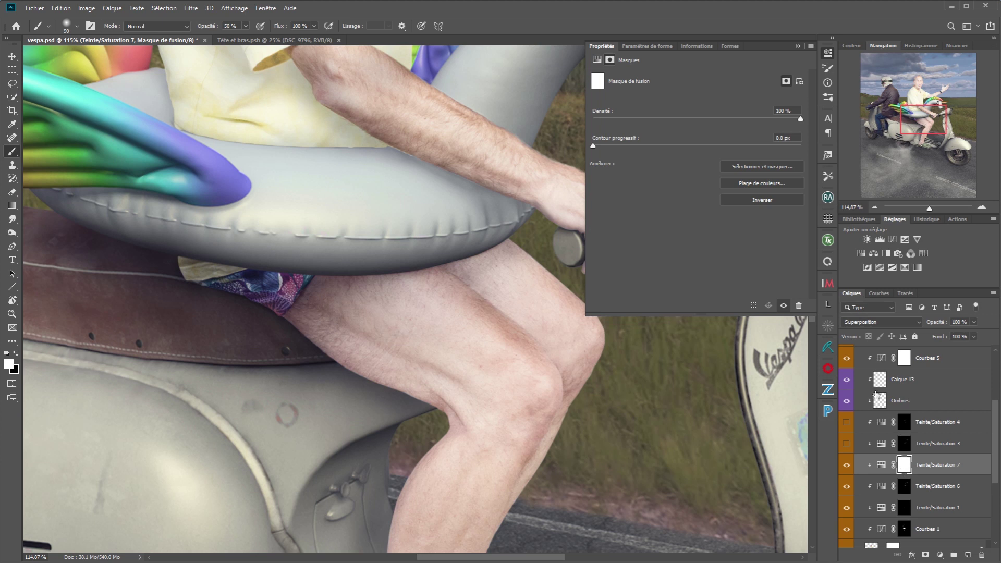
key(ctrl+i)
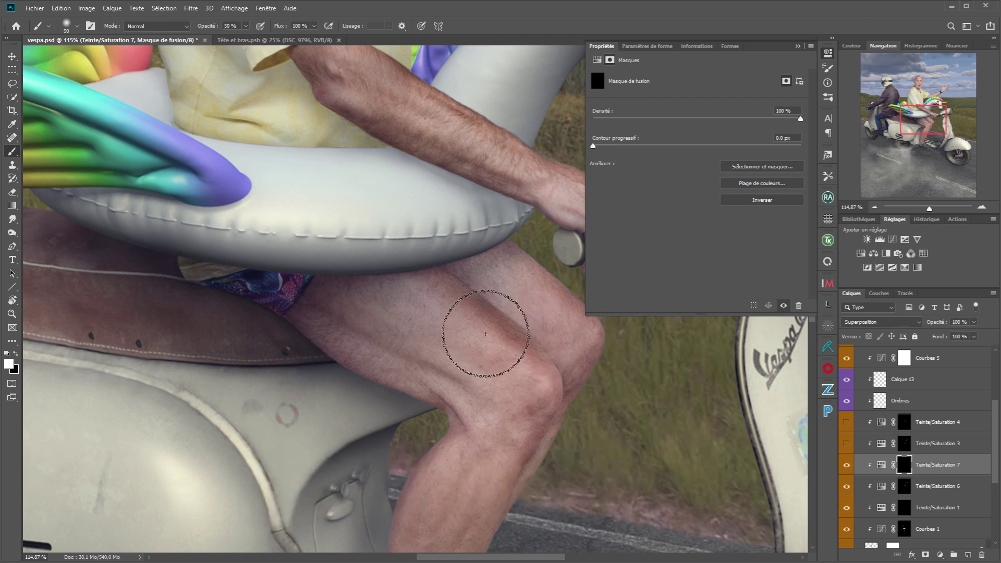
click(798, 46)
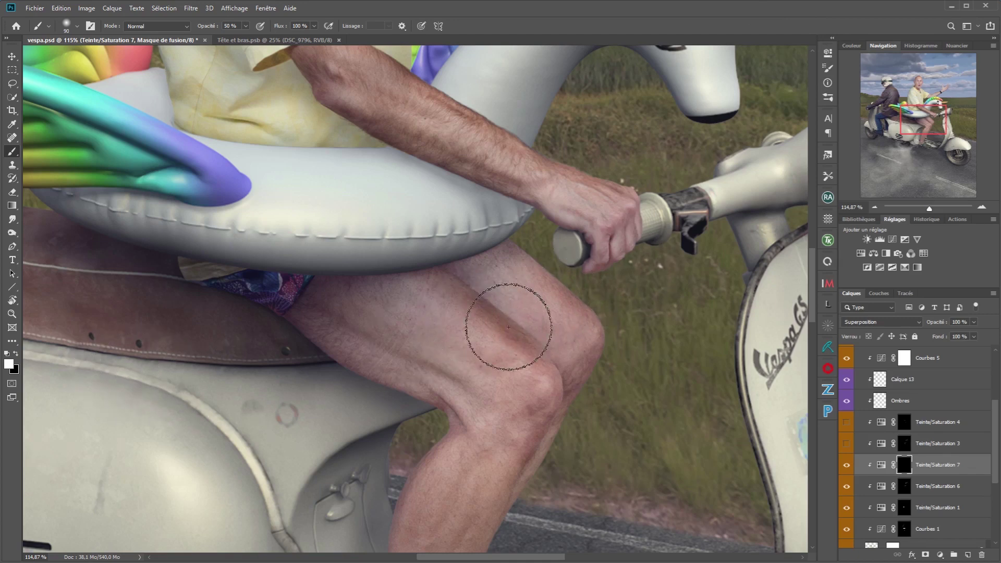
Paint white highlights on the Teinte/Saturation 7 mask along the rider's thigh, knee and shin.
mouse_move(496, 317)
mouse_down()
mouse_move(481, 317)
mouse_move(479, 303)
mouse_move(530, 351)
mouse_move(474, 290)
mouse_move(533, 349)
mouse_move(467, 287)
mouse_move(525, 336)
mouse_move(568, 292)
mouse_move(557, 295)
mouse_move(579, 292)
mouse_move(480, 301)
mouse_move(464, 284)
mouse_move(535, 341)
mouse_up()
scroll(569, 437, down, 5)
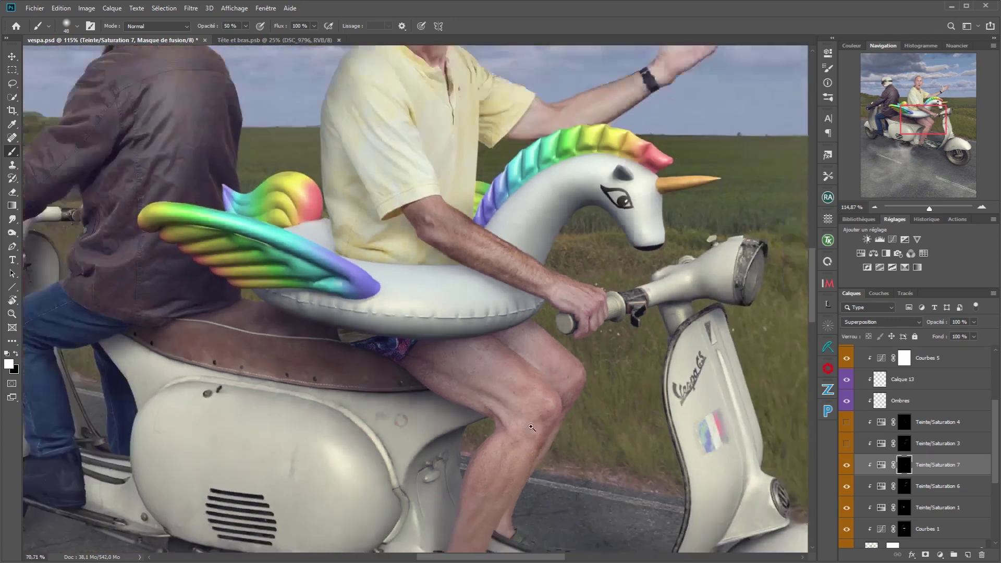
scroll(546, 425, up, 3)
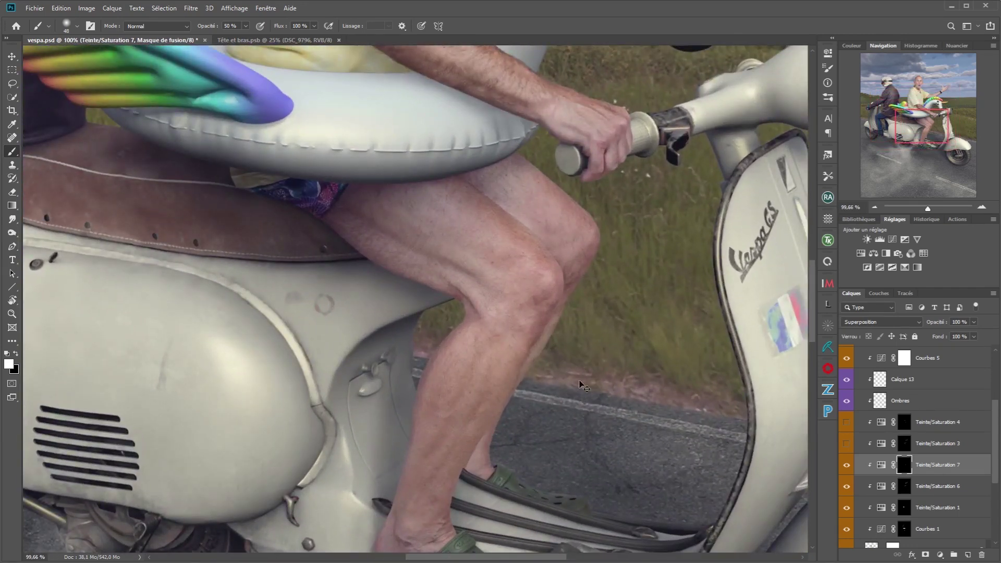
scroll(520, 287, down, 1)
drag(520, 286, 510, 380)
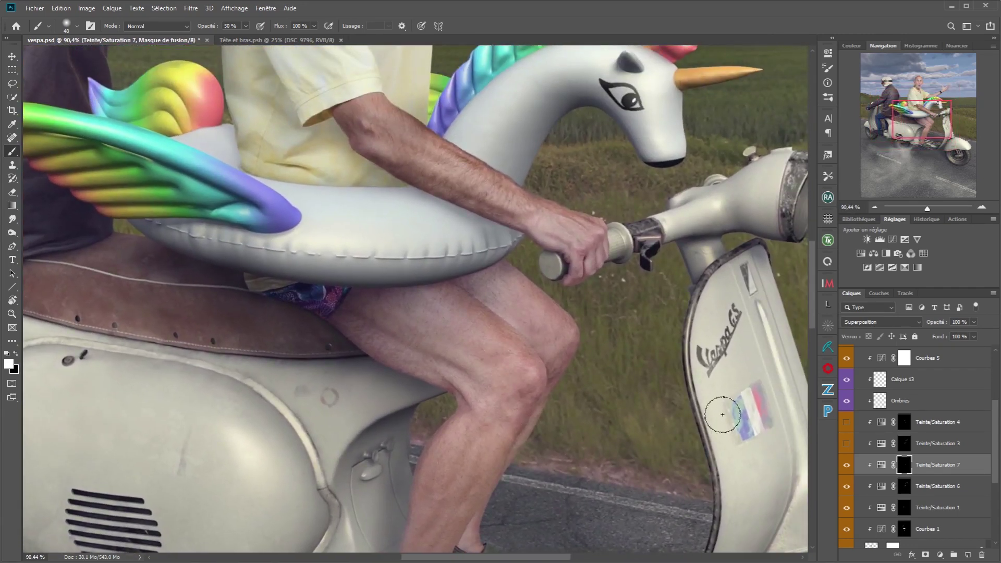
Compare the legs with the Teinte/Saturation 7 and Teinte/Saturation 6 layers shown and hidden.
click(847, 467)
click(848, 468)
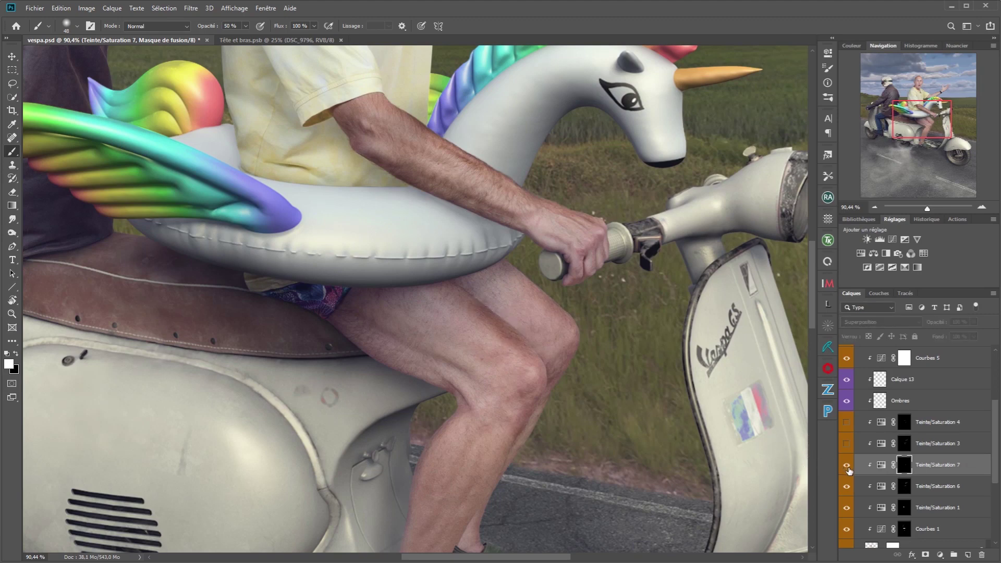
click(850, 470)
click(850, 470)
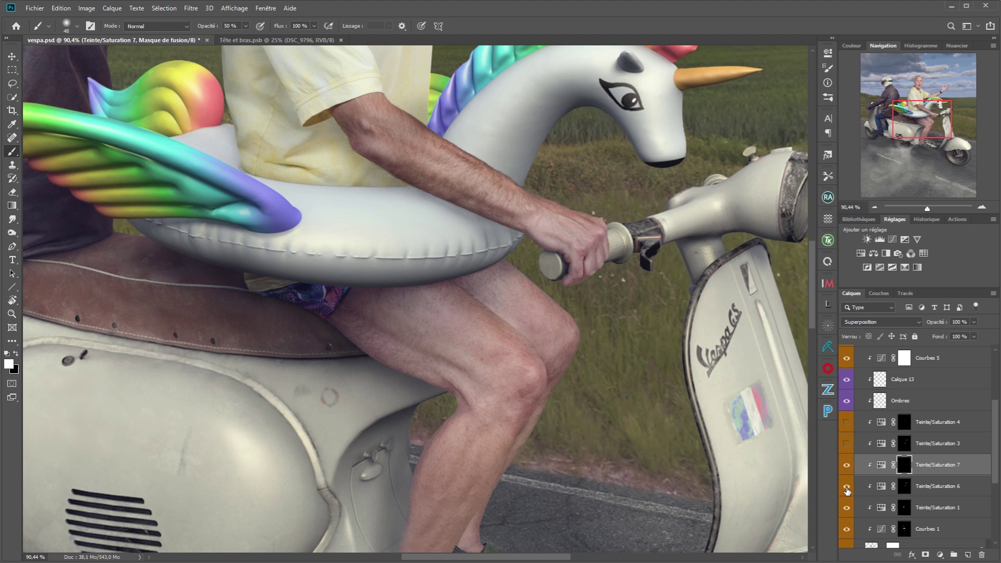
click(848, 489)
click(849, 487)
click(849, 487)
click(849, 487)
click(848, 467)
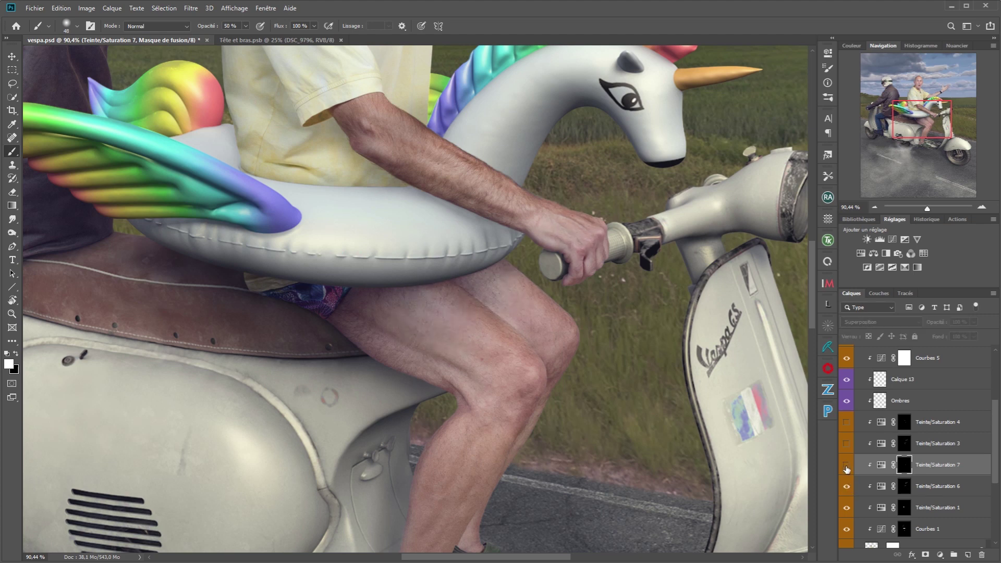
click(851, 469)
click(850, 470)
Hide Teinte/Saturation 6 and 7, and compare the legs with Teinte/Saturation 3 and 4 shown and hidden.
drag(849, 488, 853, 456)
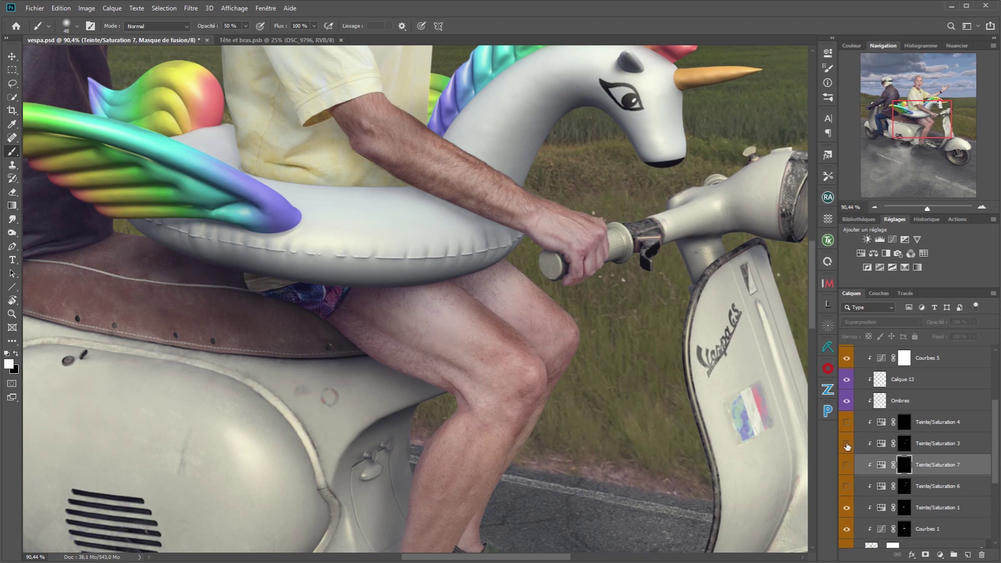
click(845, 444)
click(846, 424)
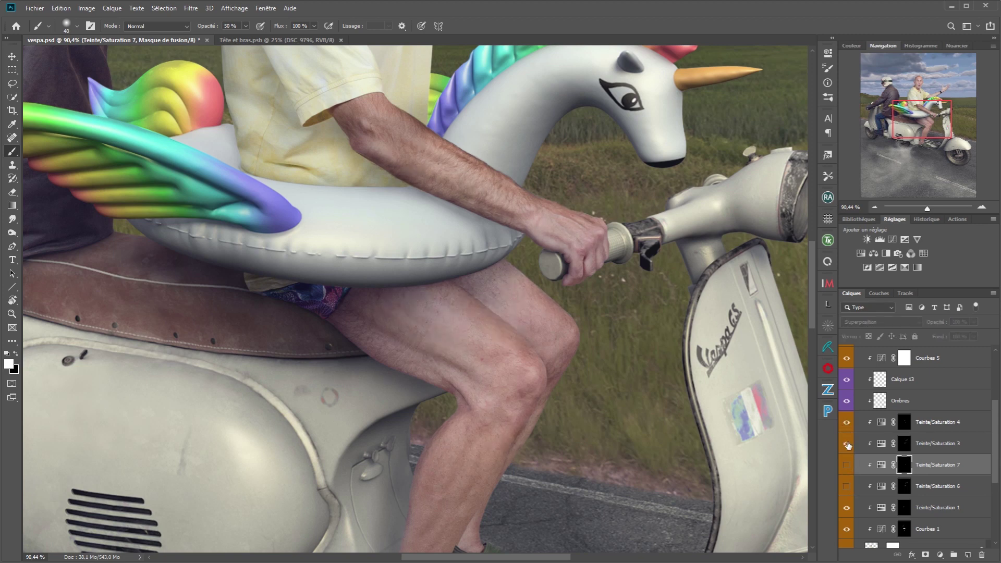
click(848, 443)
click(845, 423)
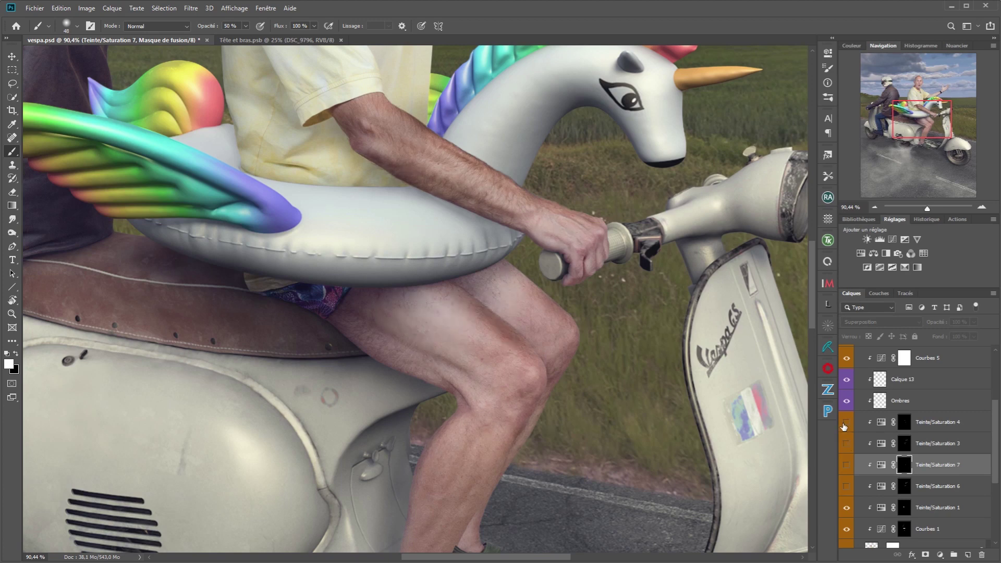
click(848, 444)
click(848, 424)
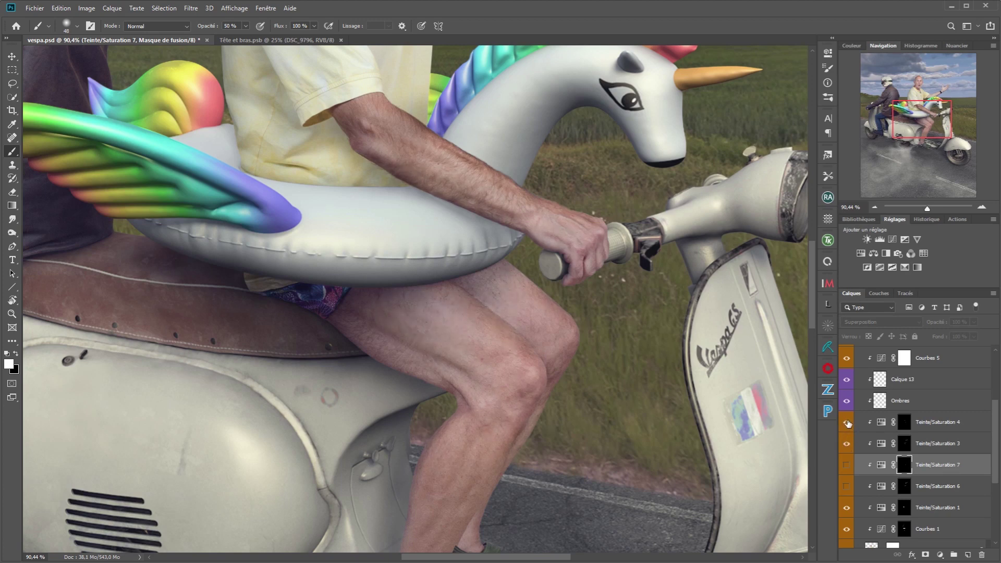
click(848, 423)
click(849, 445)
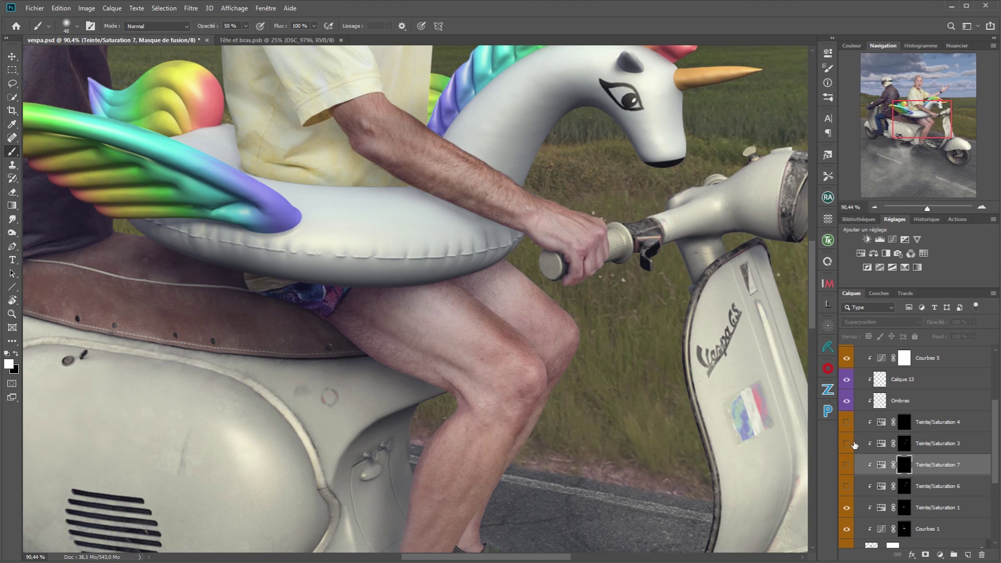
Compare both riders with Teinte/Saturation 3 and 4 on and off, leaving both layers shown.
drag(698, 455, 632, 467)
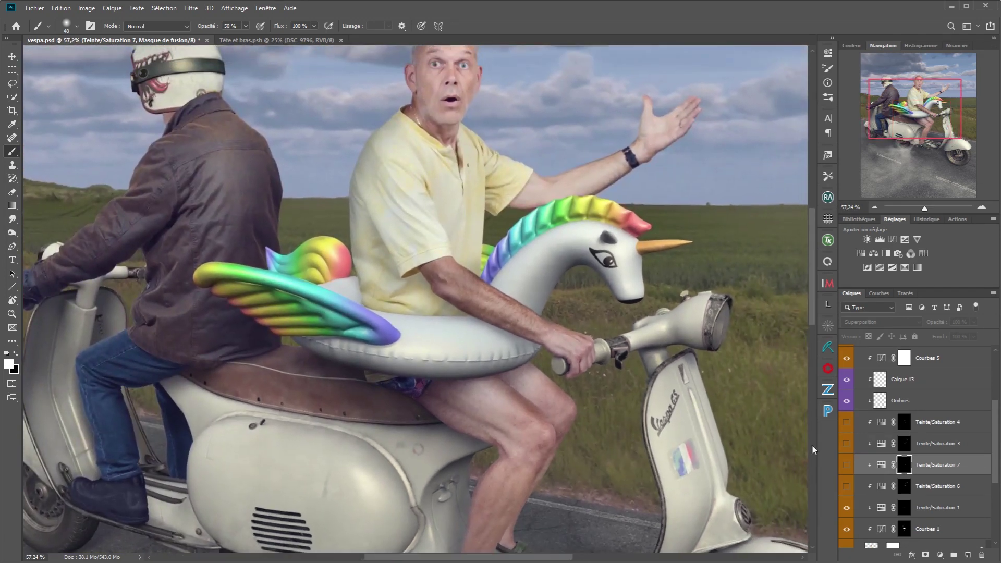
click(848, 424)
click(848, 443)
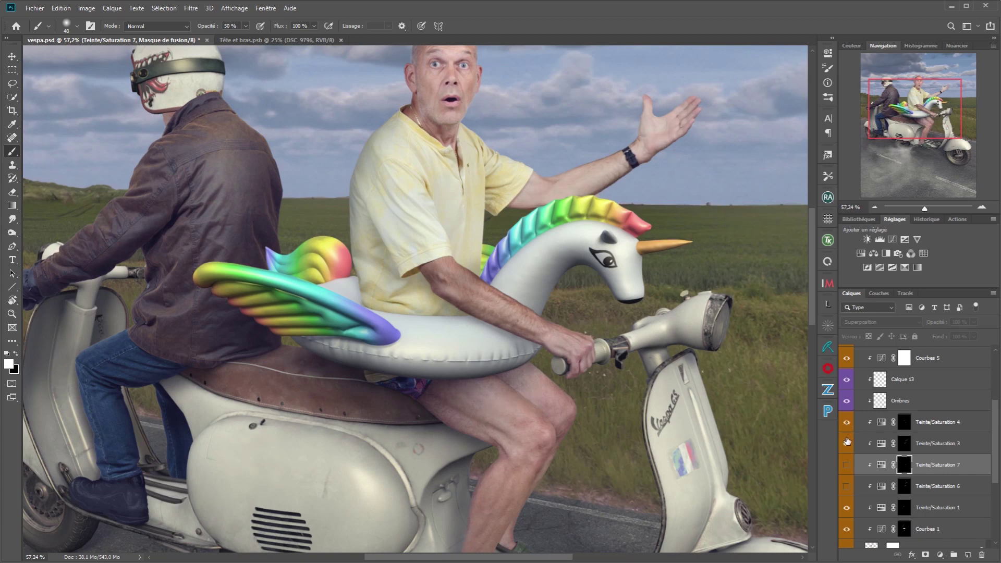
click(848, 443)
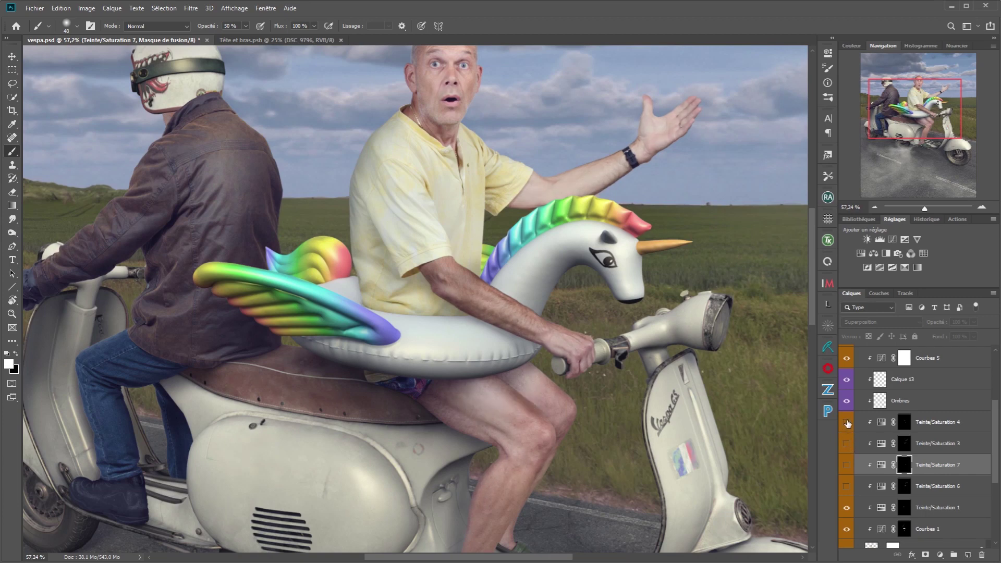
click(848, 443)
click(847, 422)
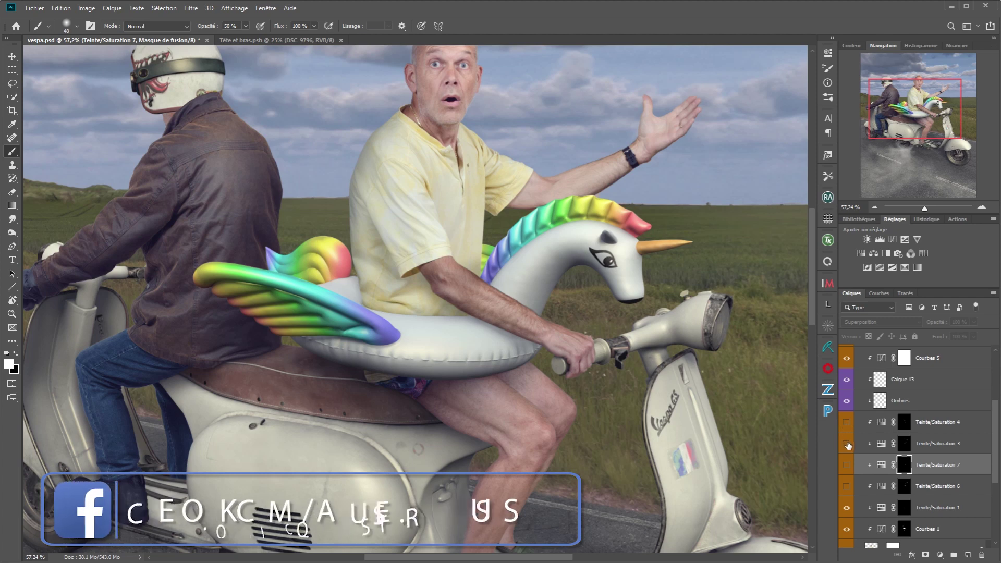
click(847, 424)
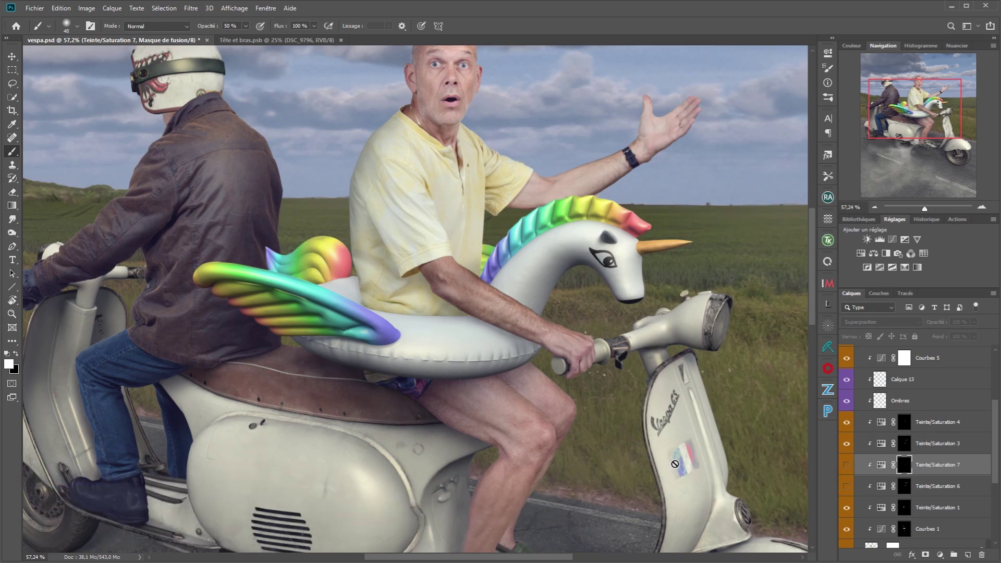
key(ctrl+0)
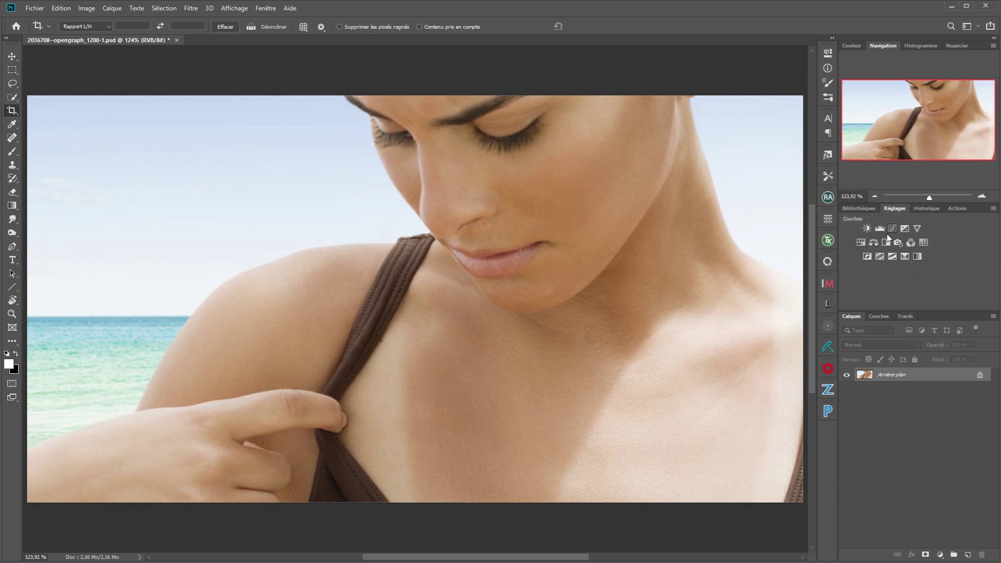
Add a Teinte/Saturation layer to the beach portrait with saturation +12 and the Produit blend mode.
click(861, 243)
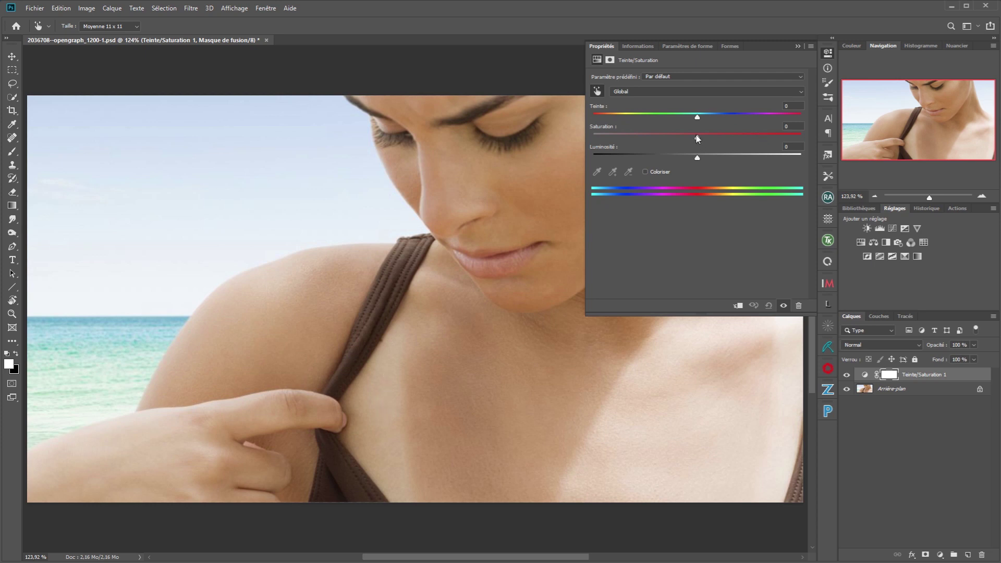
drag(700, 136, 706, 136)
click(894, 342)
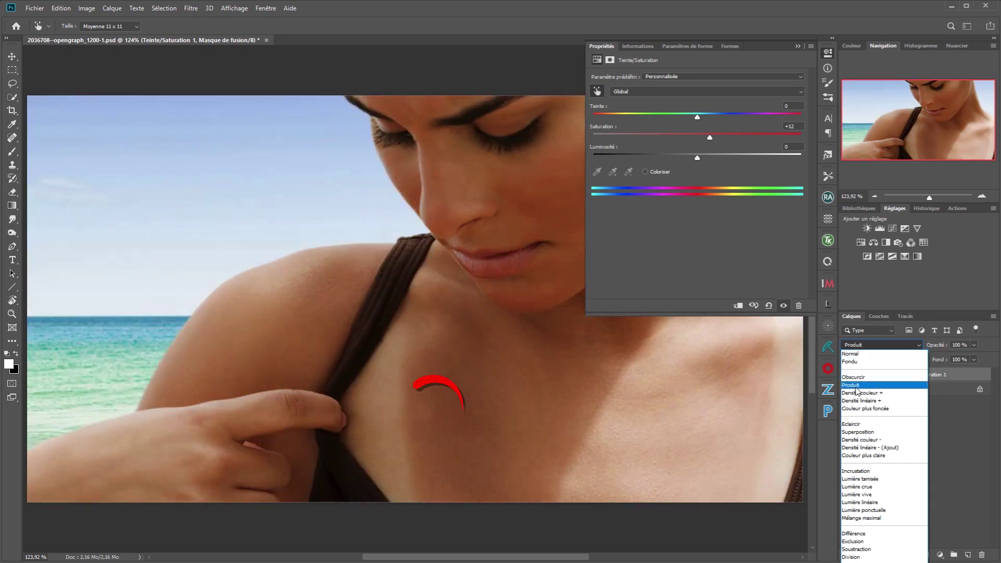
click(856, 387)
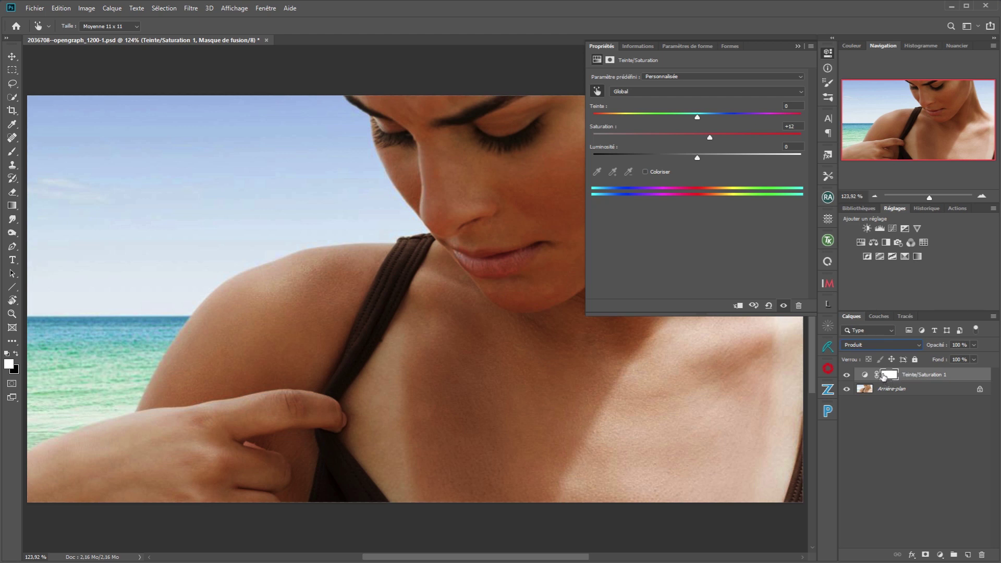
Invert the Teinte/Saturation 1 mask to black and set the Brush to a soft round 41 px tip at 10 % opacity.
key(ctrl+i)
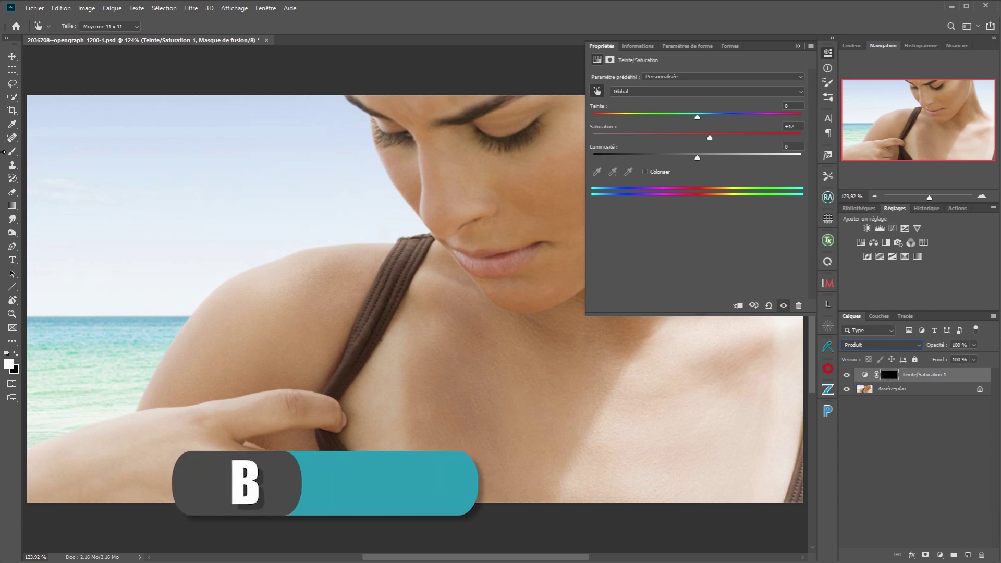
click(12, 152)
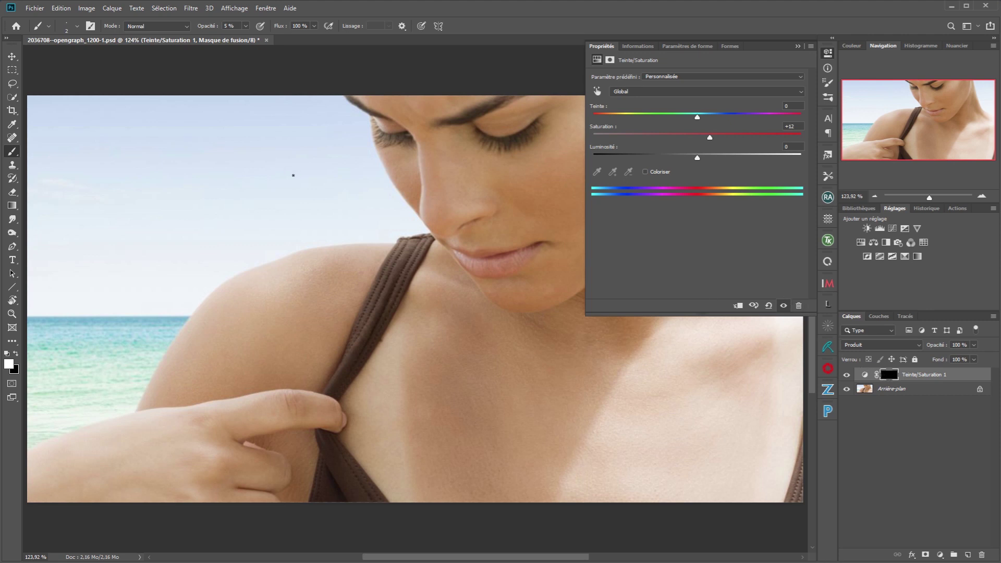
key(1)
alt+right_click(473, 373)
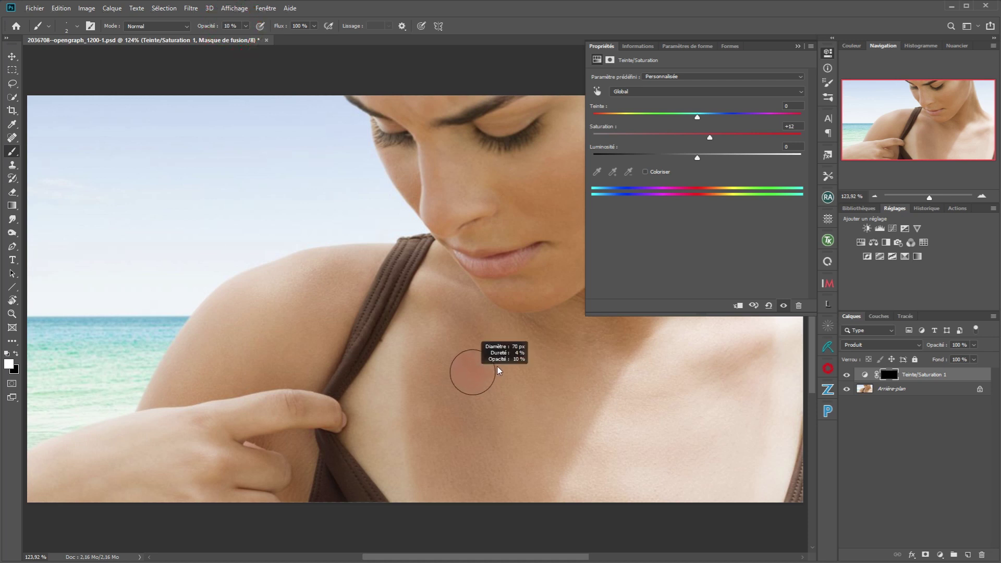
drag(493, 371, 490, 374)
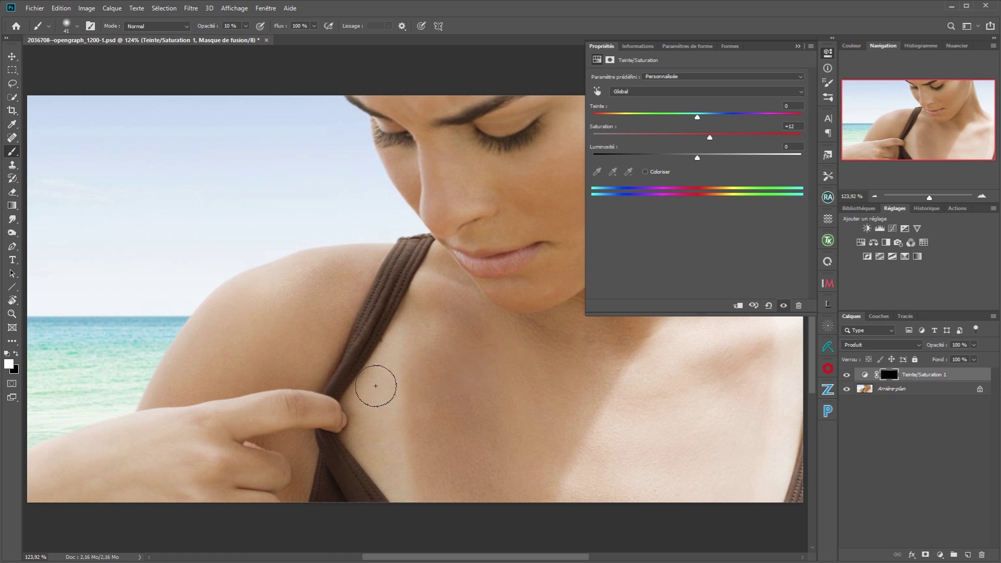
right_click(403, 167)
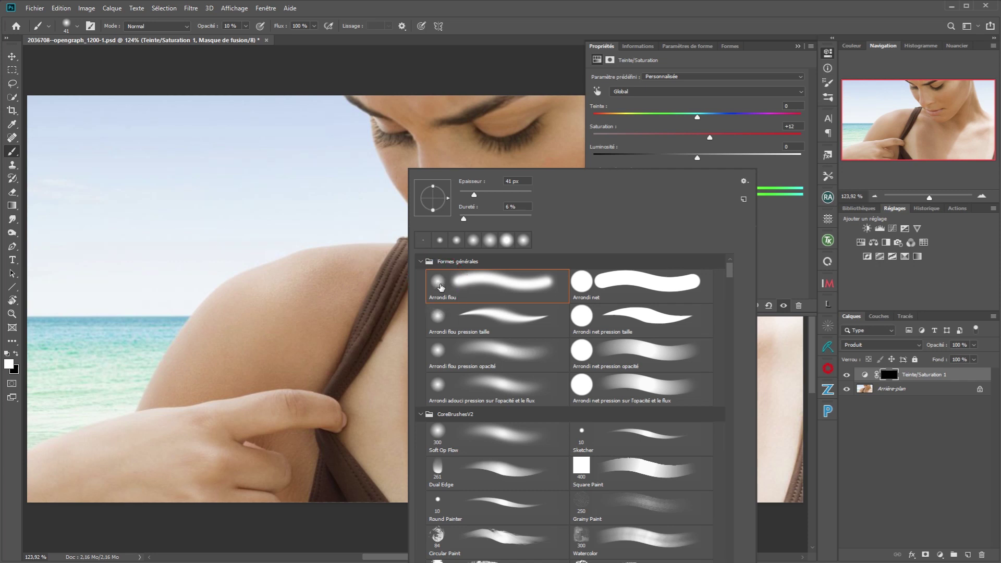
click(525, 32)
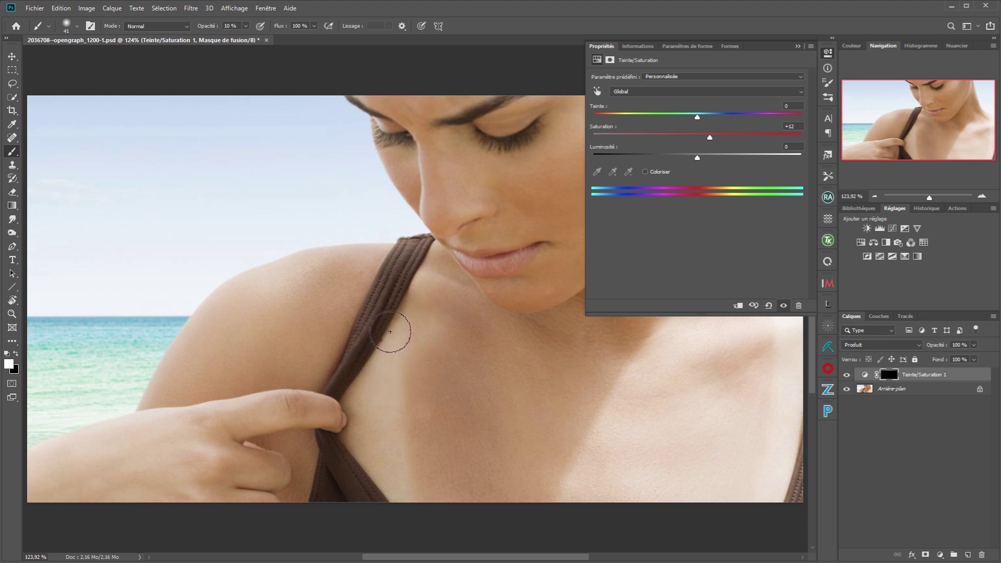
Paint white on the Teinte/Saturation 1 mask over the pale chest skin beside the strap, and compare the result with the layer hidden and shown.
mouse_move(390, 331)
mouse_down()
mouse_move(396, 494)
mouse_move(378, 392)
mouse_move(384, 352)
mouse_move(385, 402)
mouse_move(396, 322)
mouse_move(385, 417)
mouse_move(393, 338)
mouse_move(397, 487)
mouse_move(378, 398)
mouse_move(392, 328)
mouse_move(388, 368)
mouse_move(407, 465)
mouse_move(384, 369)
mouse_move(388, 337)
mouse_move(367, 413)
mouse_move(372, 457)
mouse_move(389, 430)
mouse_move(391, 504)
mouse_move(383, 440)
mouse_move(394, 324)
mouse_move(367, 438)
mouse_move(389, 497)
mouse_move(378, 357)
mouse_move(383, 369)
mouse_move(399, 324)
mouse_move(397, 452)
mouse_up()
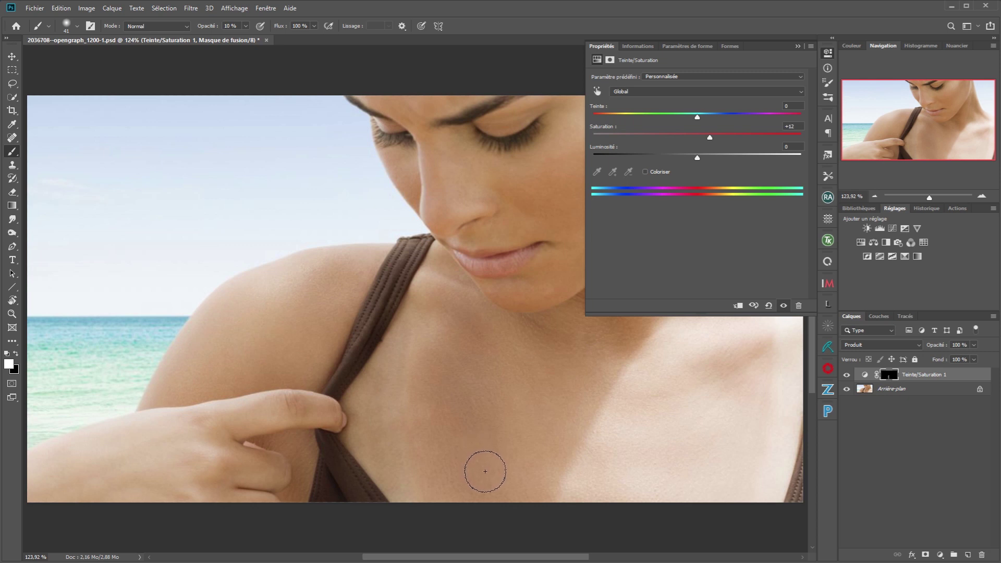
click(848, 375)
click(847, 375)
click(846, 376)
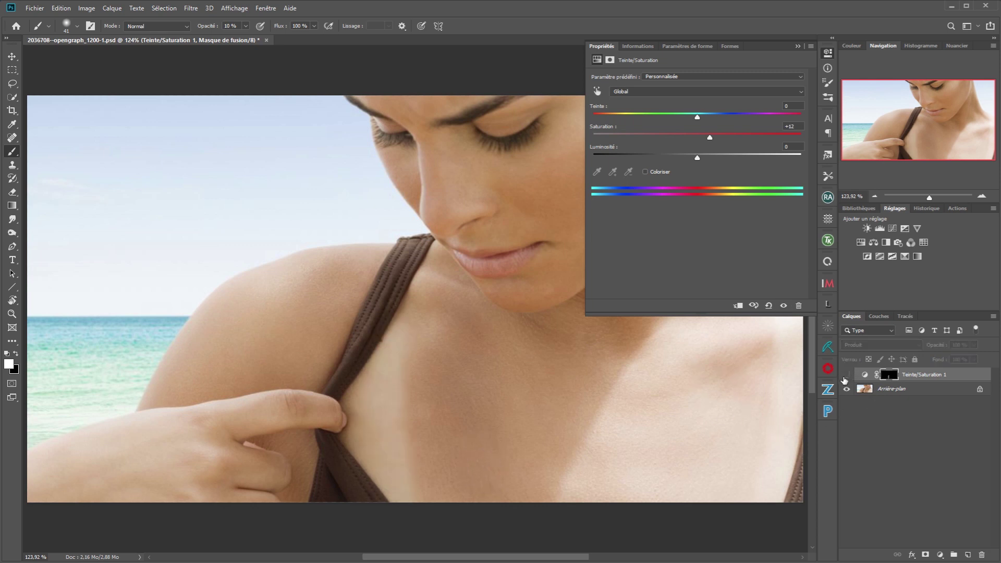
click(846, 376)
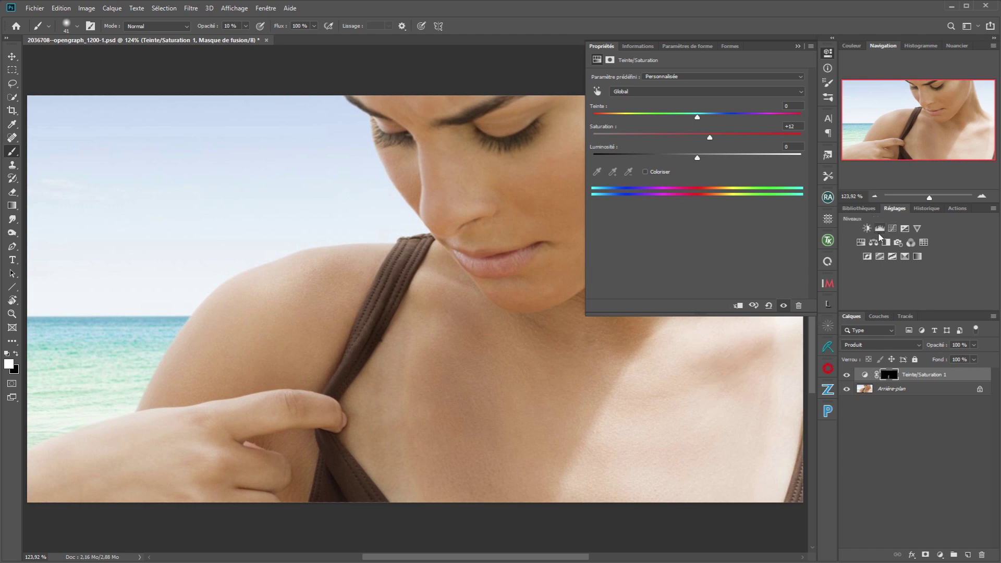
Add a Courbes layer and bend its RVB curve into alternating peaks and troughs, with points such as 37/27, 47/231, 94/251, 159/50 and 227/11.
click(894, 227)
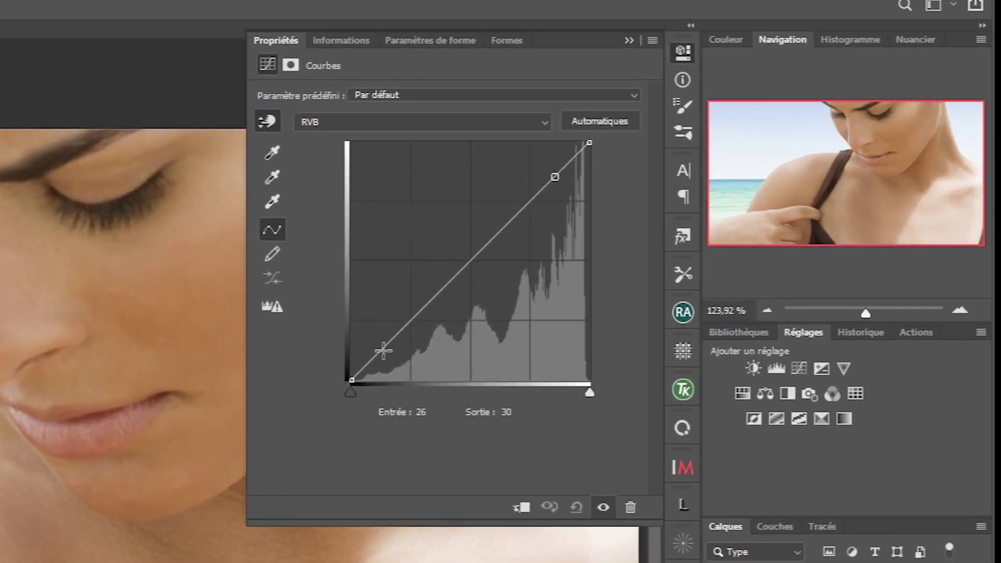
drag(380, 352, 370, 144)
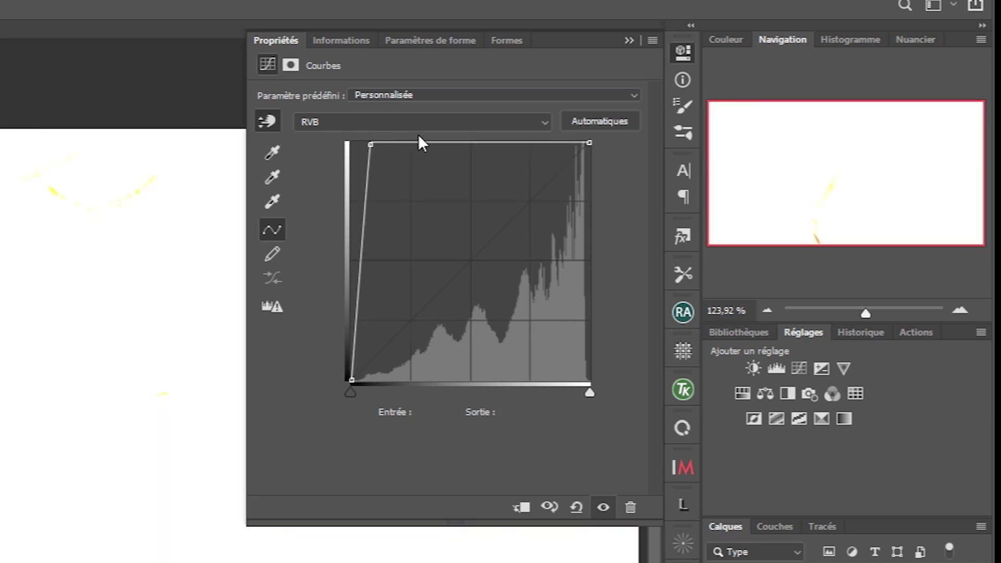
drag(369, 145, 366, 176)
drag(398, 142, 387, 355)
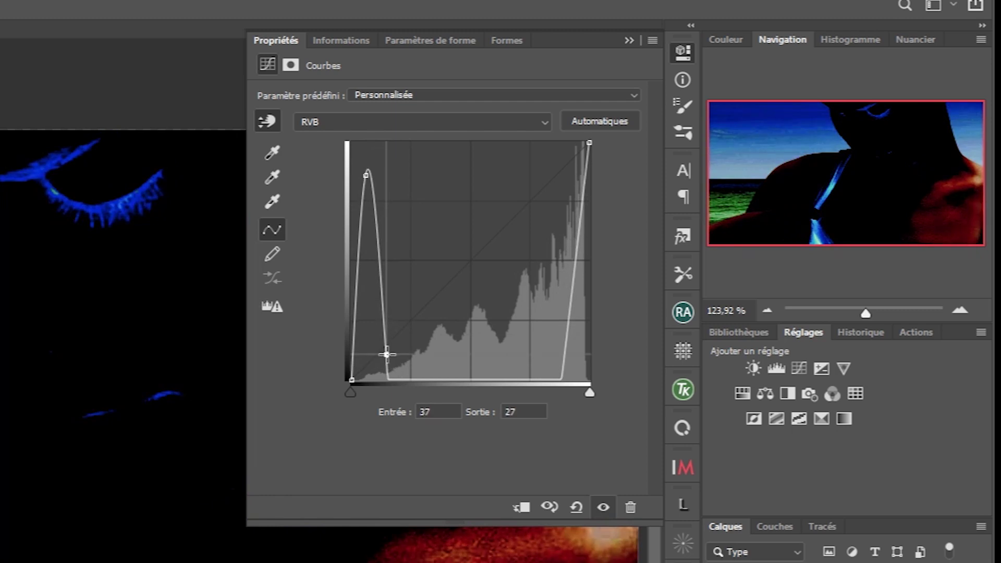
drag(442, 383, 395, 165)
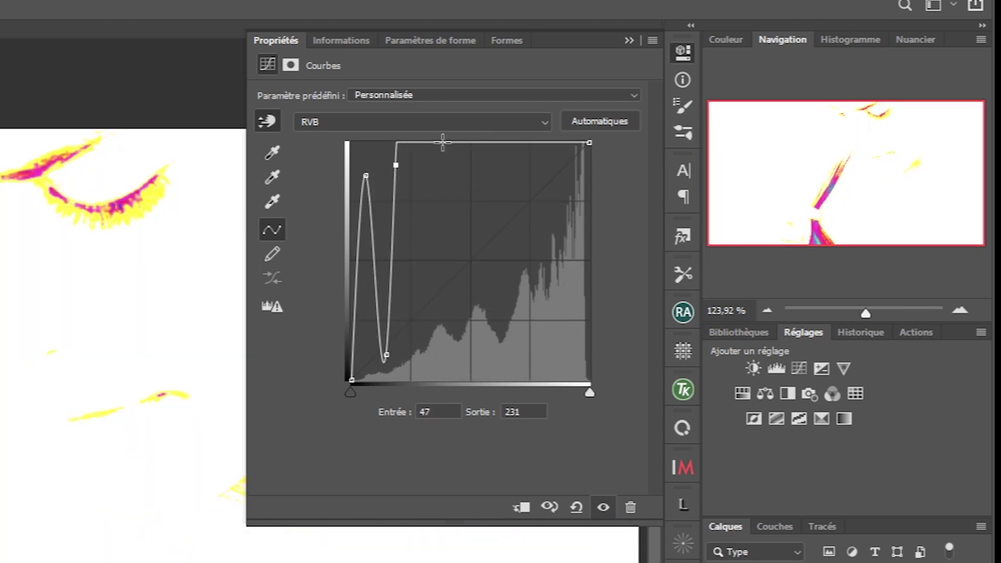
drag(441, 142, 437, 148)
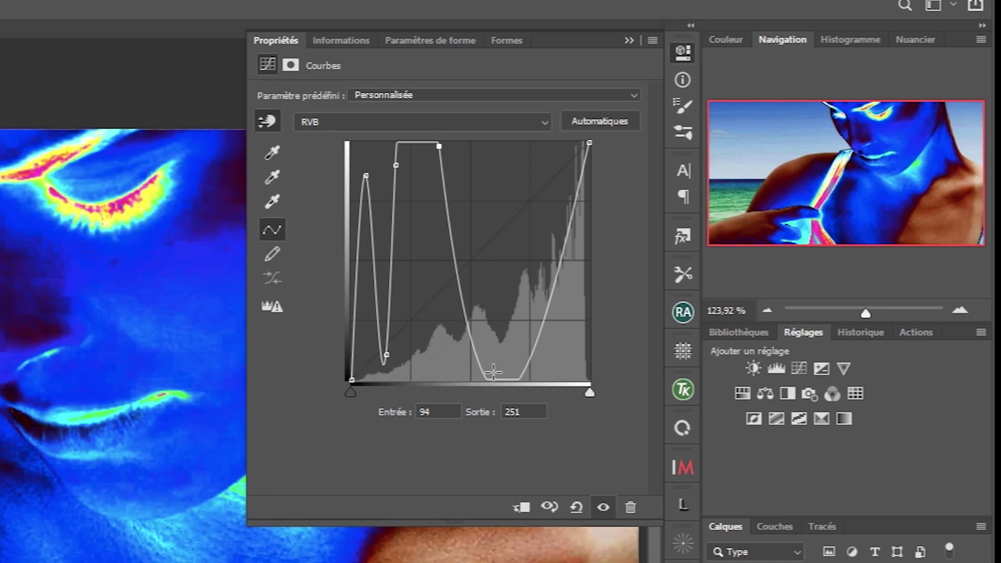
drag(495, 382, 472, 209)
drag(524, 142, 499, 334)
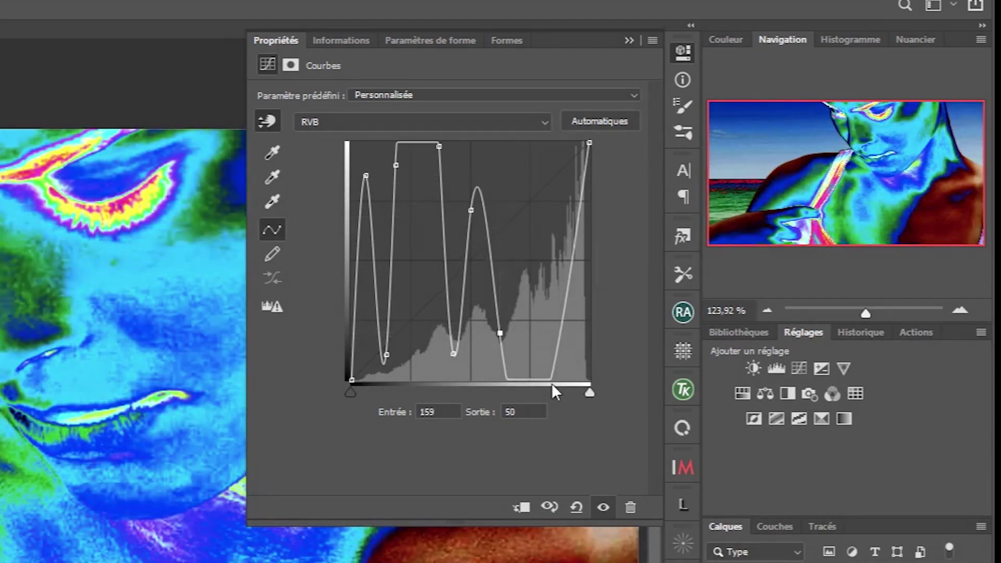
drag(540, 375, 563, 370)
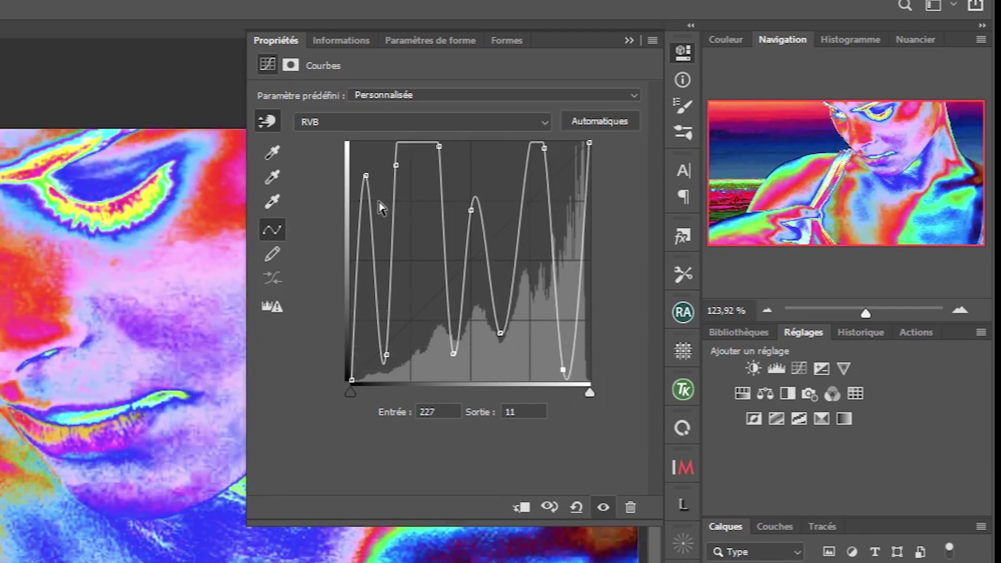
Even out the shadow part of the RVB curve, with peaks near full white and points at 15/252 and 39/4.
drag(367, 177, 366, 145)
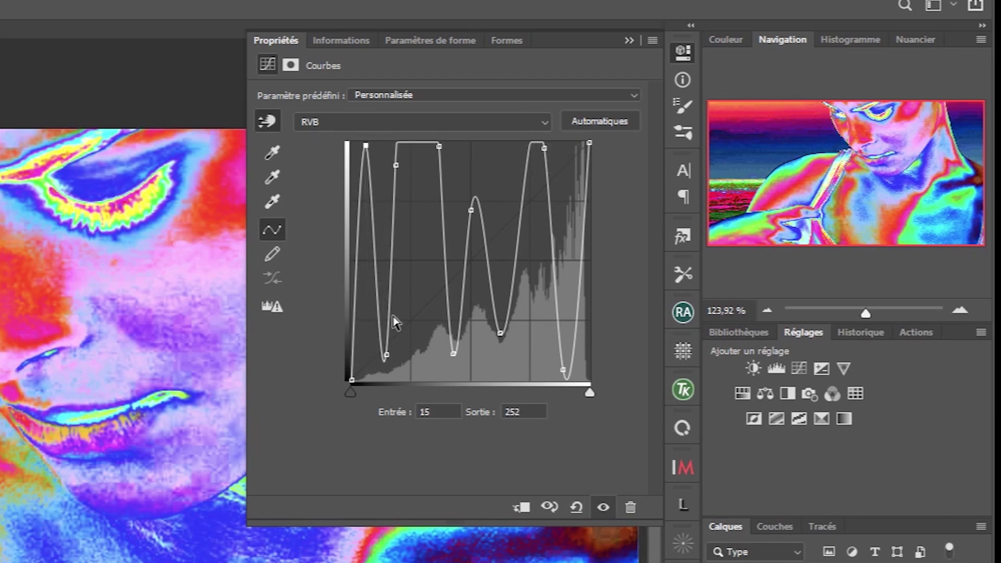
mouse_move(385, 350)
mouse_down()
mouse_move(390, 375)
mouse_move(397, 358)
mouse_move(380, 358)
mouse_move(387, 363)
mouse_up()
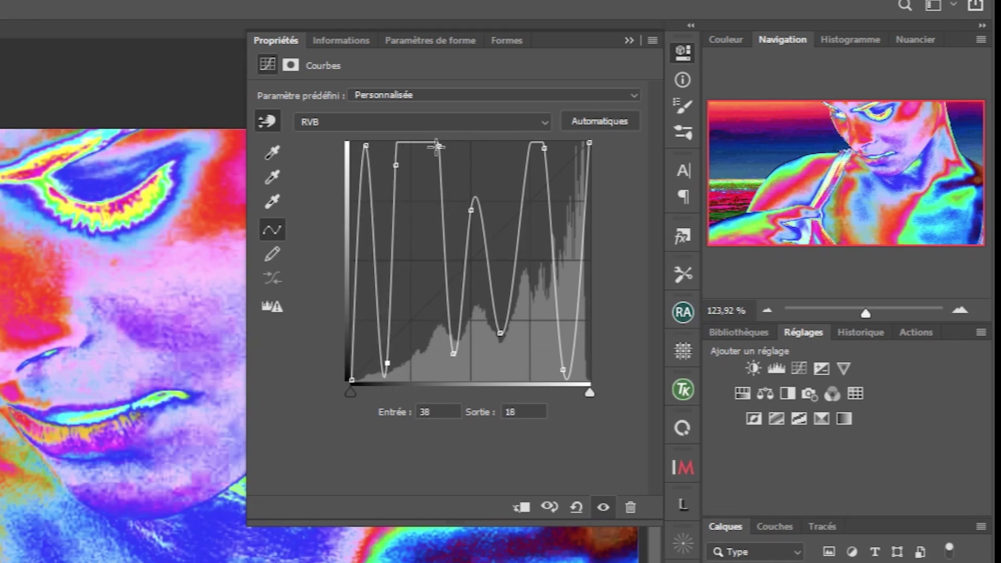
drag(436, 147, 429, 321)
drag(396, 165, 412, 145)
click(388, 363)
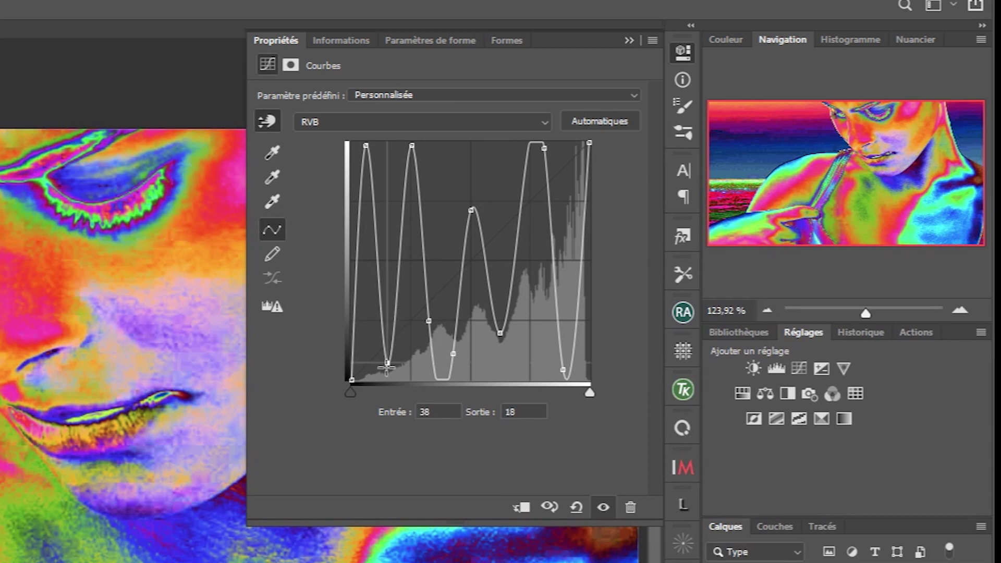
drag(387, 368, 387, 382)
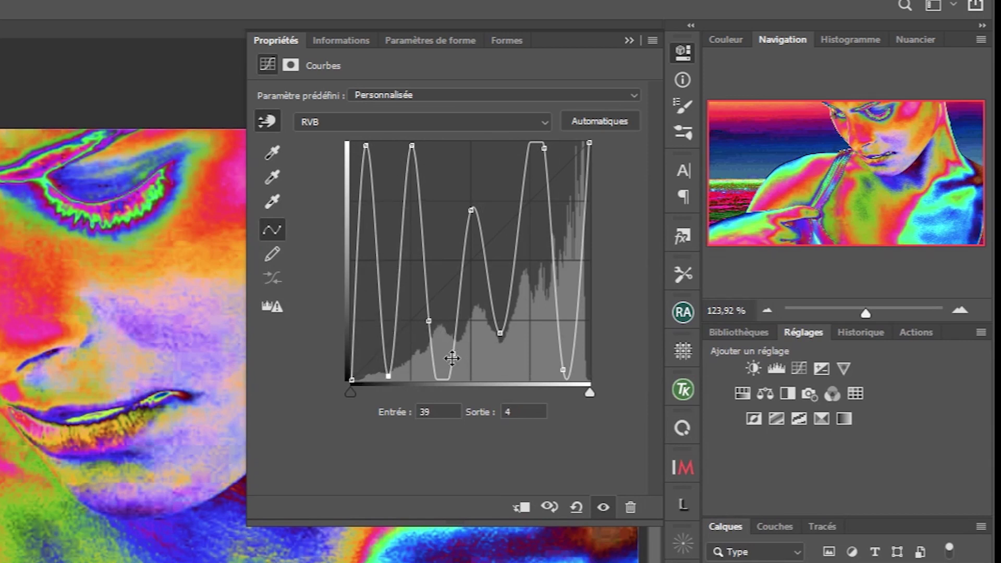
Reshape the midtone and highlight waves of the RVB curve to full height, with points at 113/253, 92/5, 139/6 and 207/251.
drag(452, 358, 456, 144)
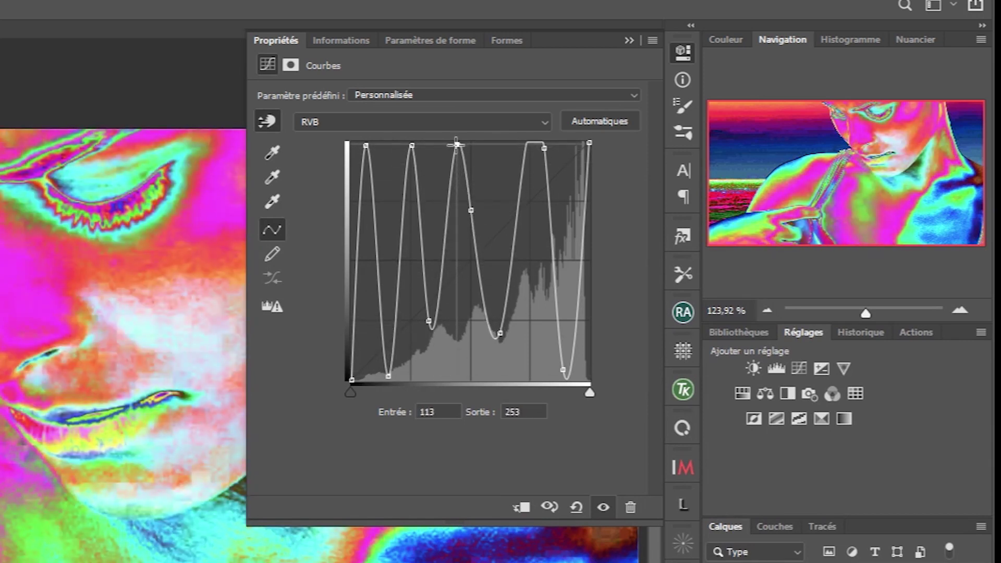
drag(428, 321, 437, 374)
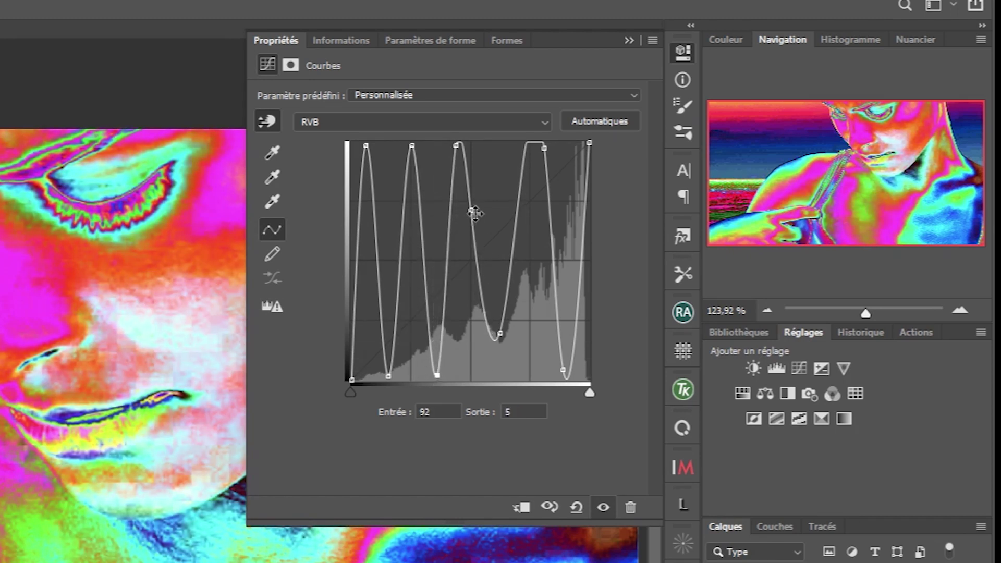
drag(468, 208, 481, 374)
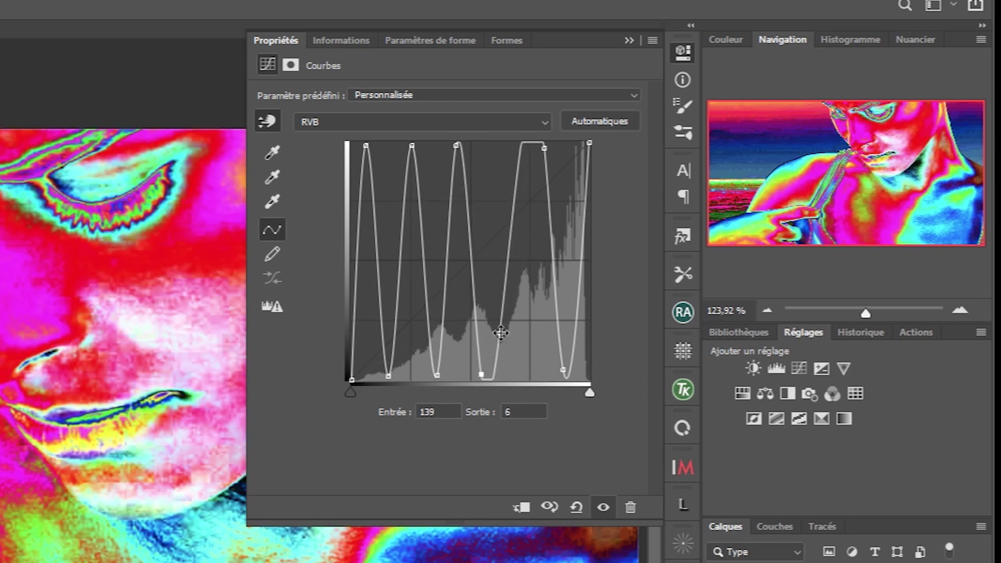
drag(501, 332, 542, 146)
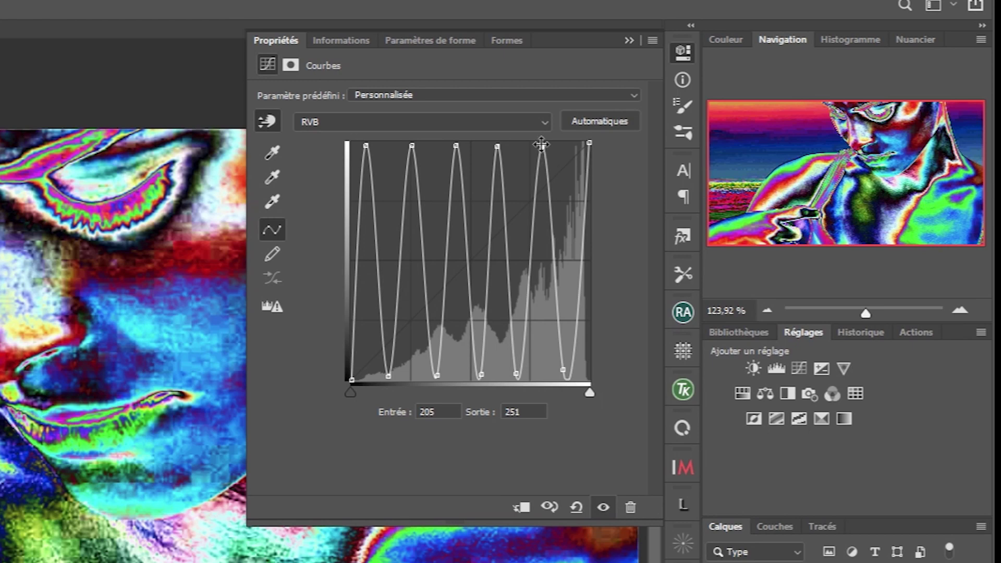
drag(542, 145, 542, 133)
drag(534, 172, 545, 146)
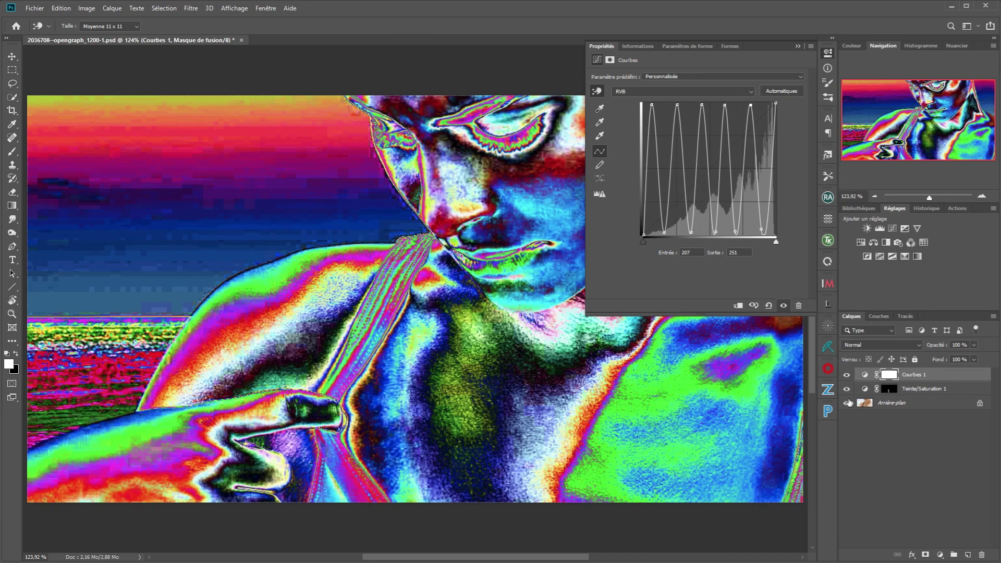
Examine the chest's tonal transitions with Courbes 1 and Teinte/Saturation 1 switched off and on, leaving both layers shown.
click(847, 375)
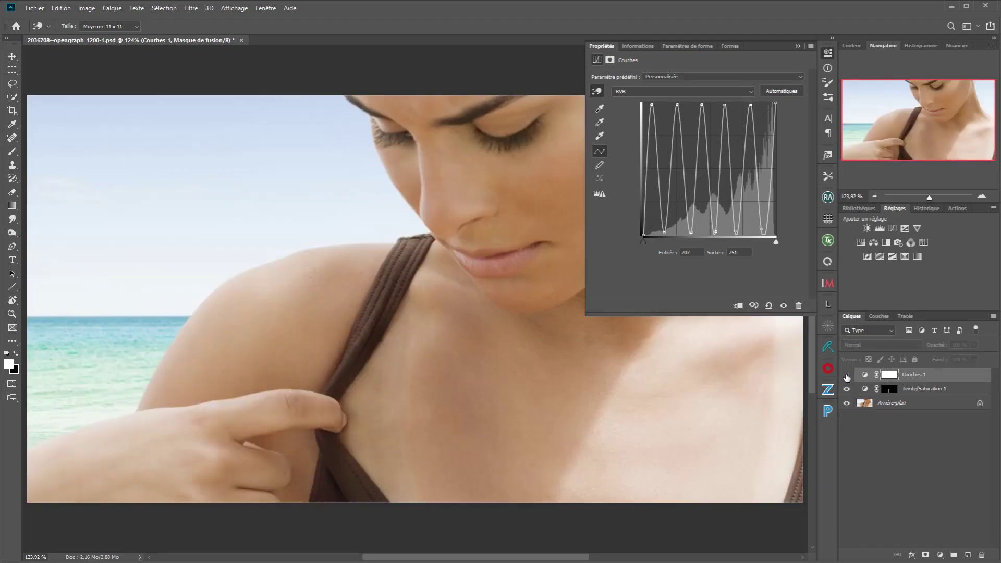
click(847, 375)
click(847, 388)
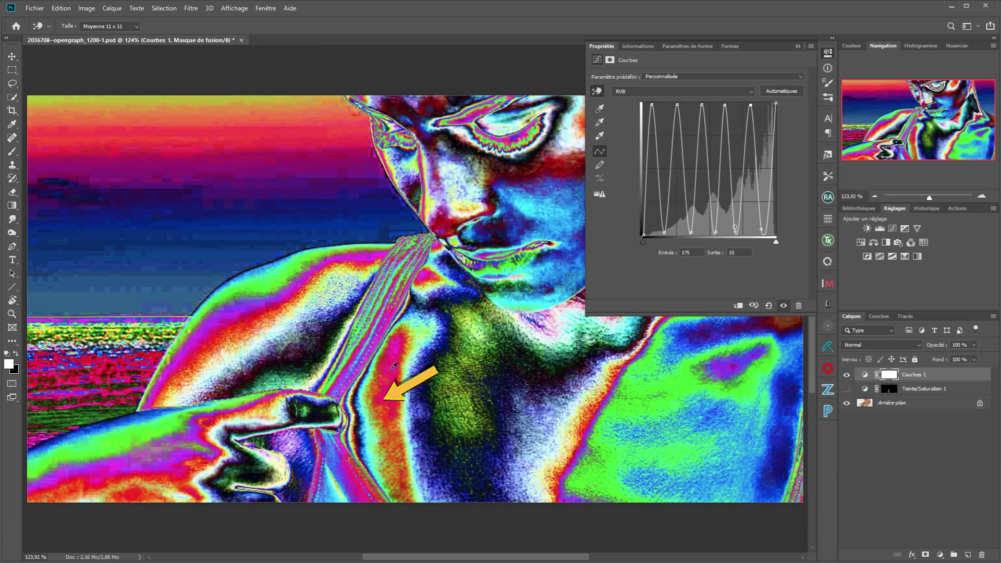
drag(394, 366, 391, 425)
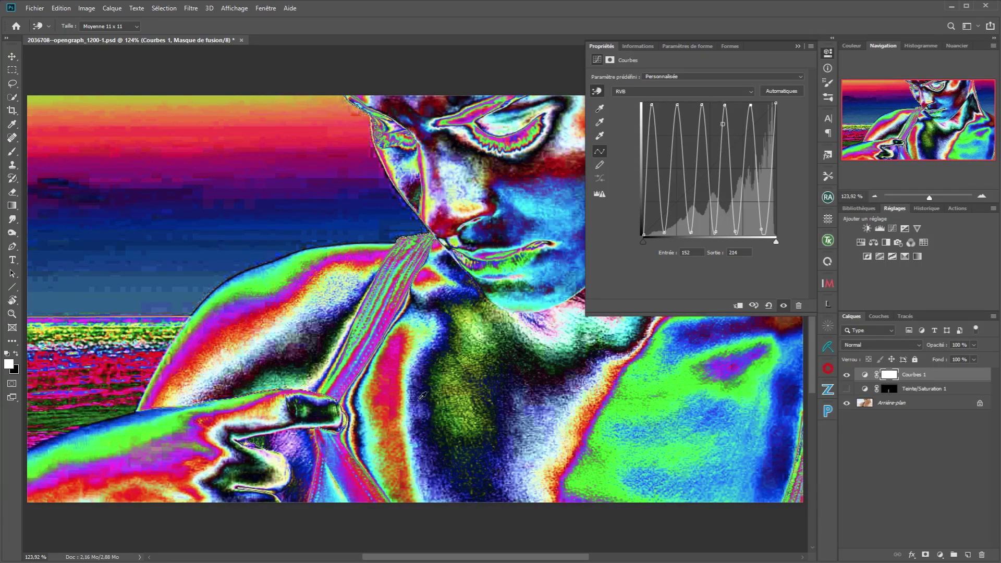
click(846, 376)
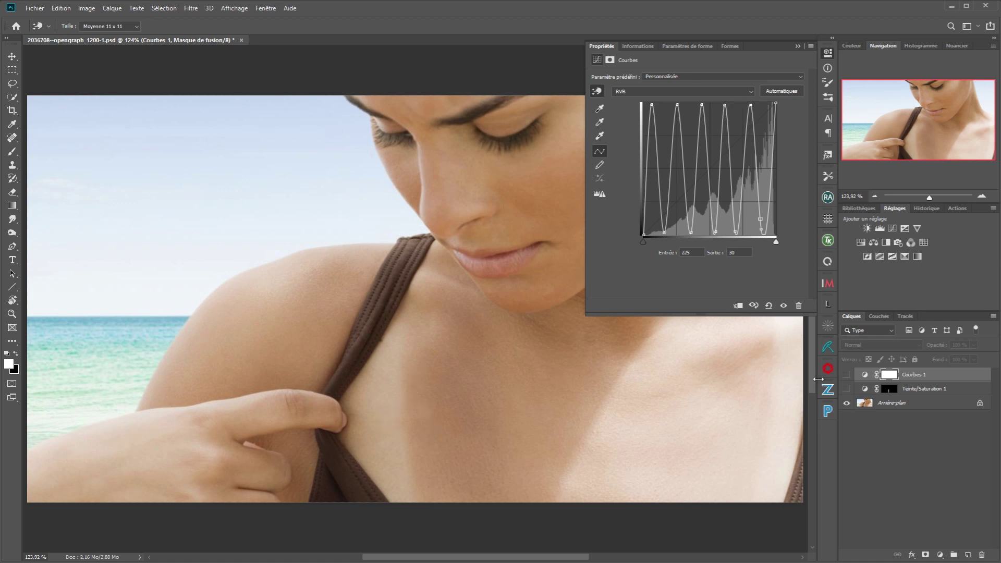
click(846, 375)
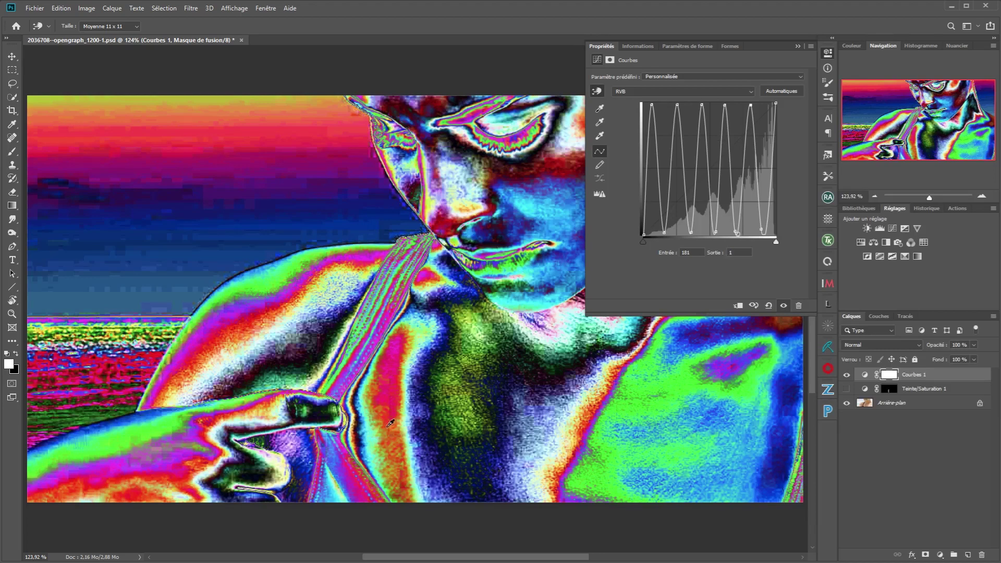
click(847, 389)
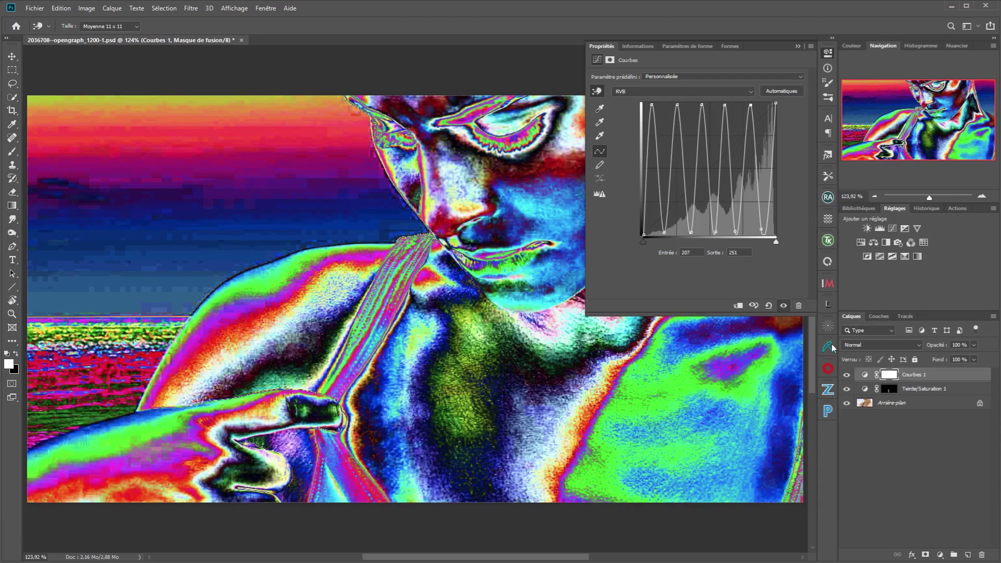
Brush white at 10 % opacity on the Teinte/Saturation 1 mask down the light blue chest band beside the strap, and hide Courbes 1.
click(895, 389)
key(b)
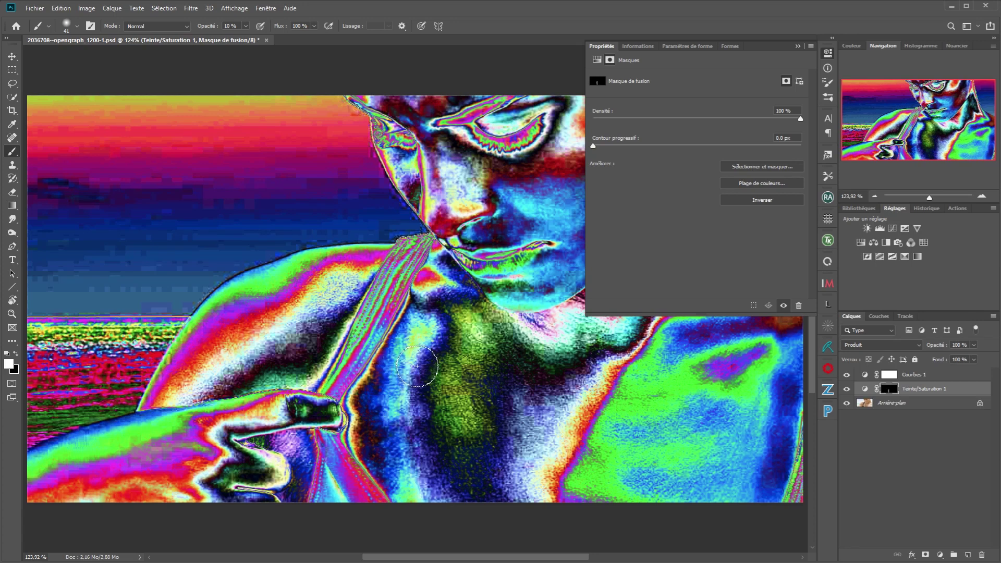
mouse_move(416, 360)
mouse_down()
mouse_move(396, 398)
mouse_move(391, 375)
mouse_move(408, 502)
mouse_up()
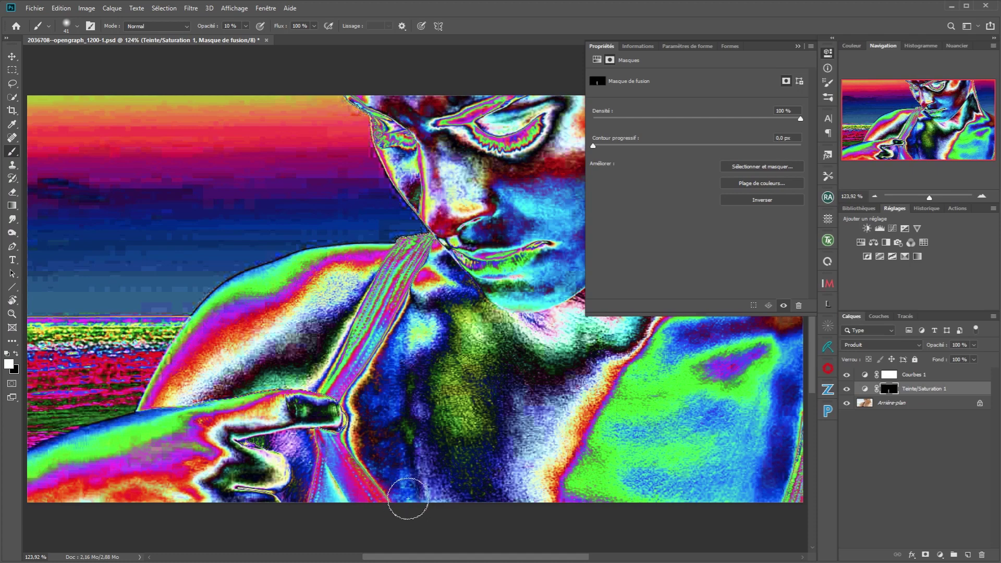
mouse_move(408, 342)
mouse_down()
mouse_move(423, 330)
mouse_move(384, 390)
mouse_move(413, 477)
mouse_move(411, 331)
mouse_move(440, 512)
mouse_move(410, 360)
mouse_move(411, 476)
mouse_move(412, 348)
mouse_move(425, 478)
mouse_up()
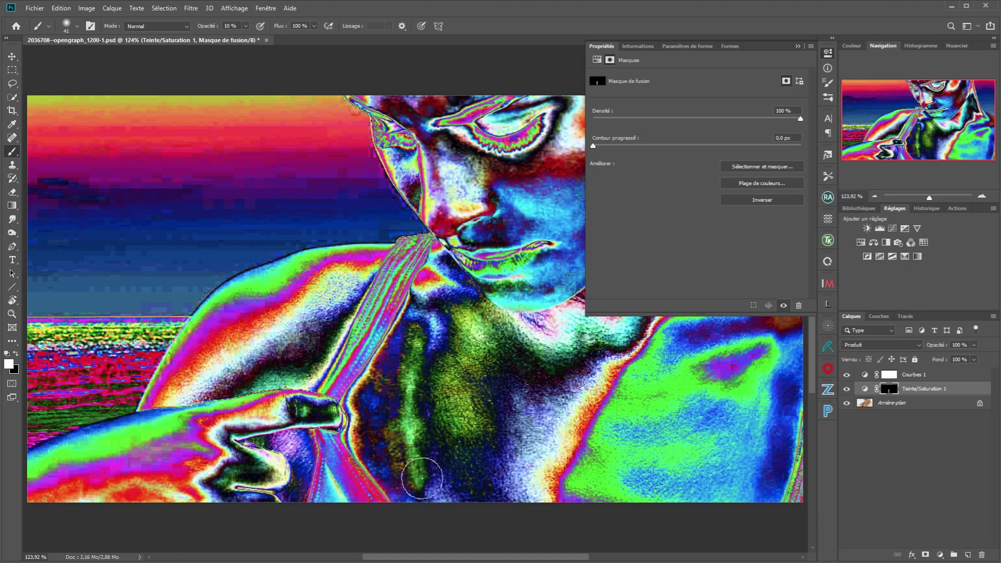
click(848, 375)
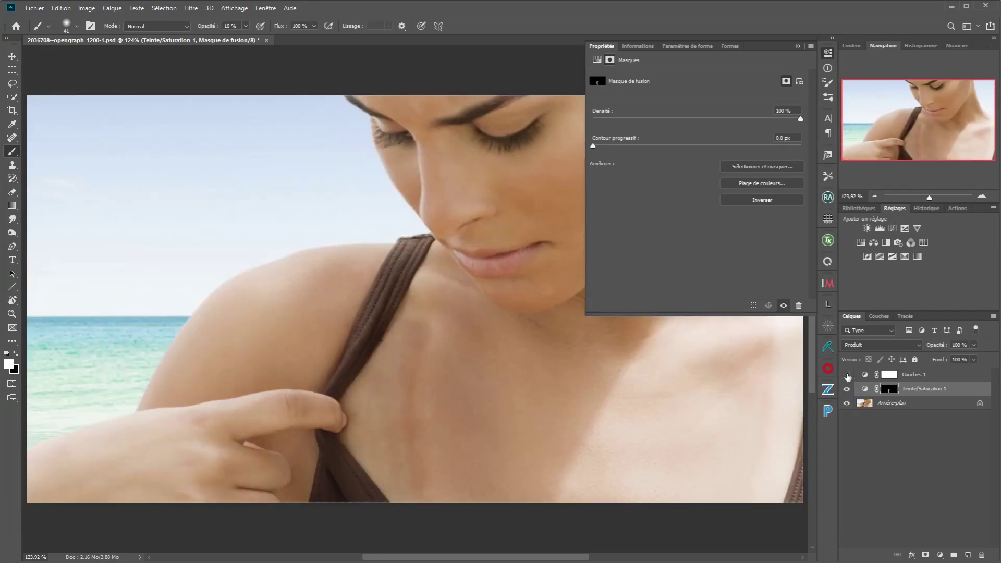
Show Courbes 1, brush white at 10 % over the green chest streak on the Teinte/Saturation 1 mask, and undo the last strokes.
click(847, 375)
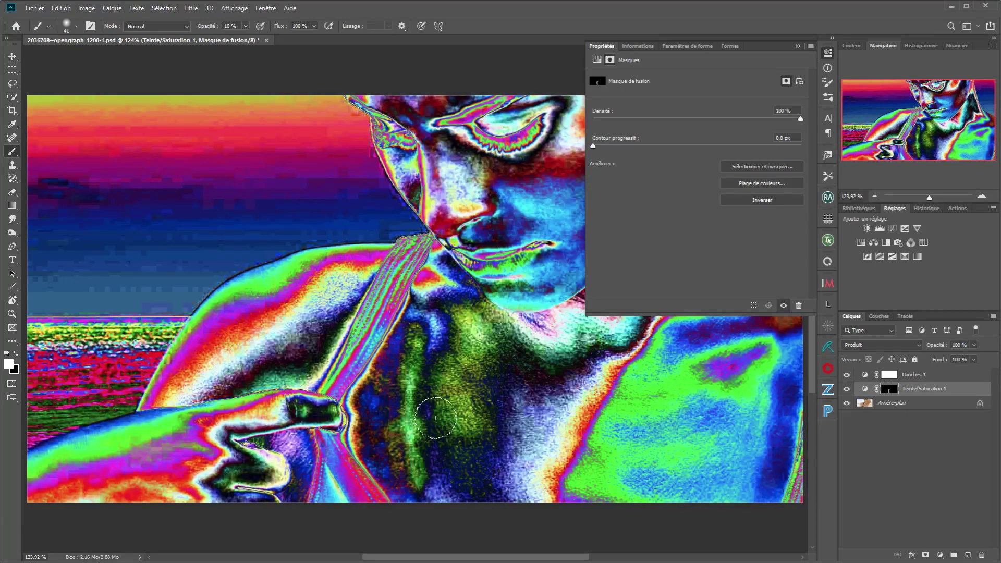
mouse_move(436, 418)
mouse_down()
mouse_move(447, 425)
mouse_move(443, 438)
mouse_up()
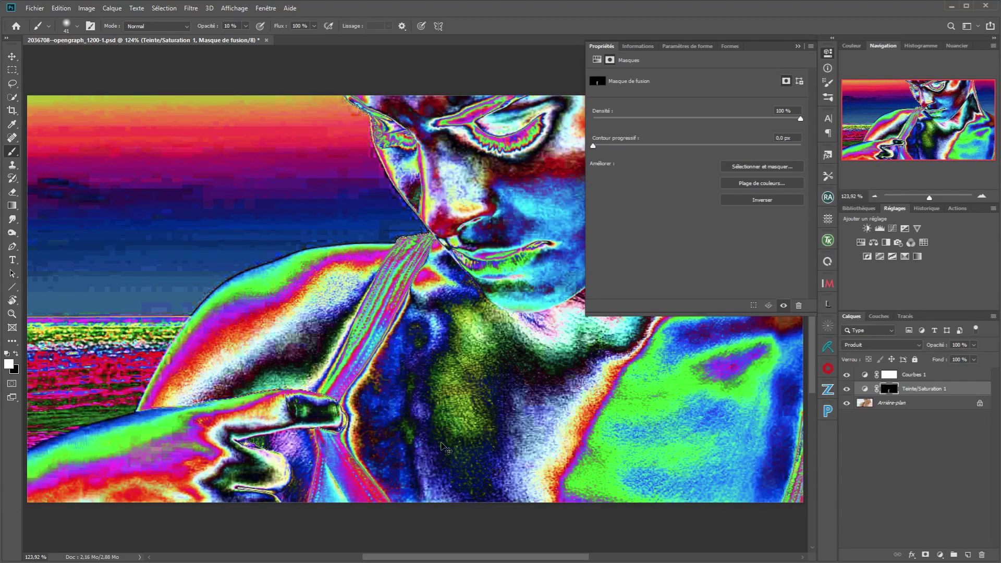
key(ctrl+z)
key(ctrl+z)
key(ctrl+z)
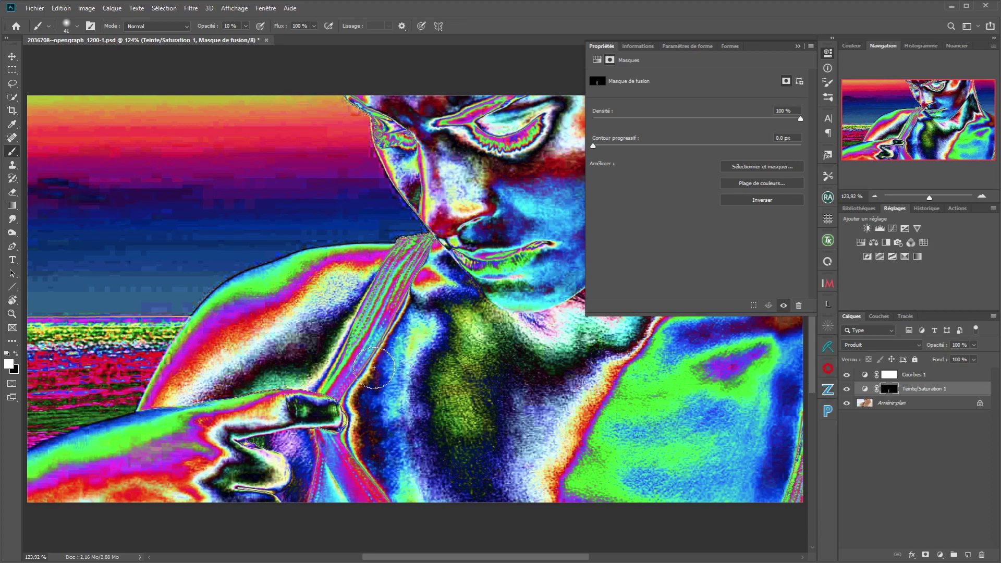
Set the brush opacity to 5 % and brush white on the mask down the light blue chest band beside the strap.
key(0)
key(5)
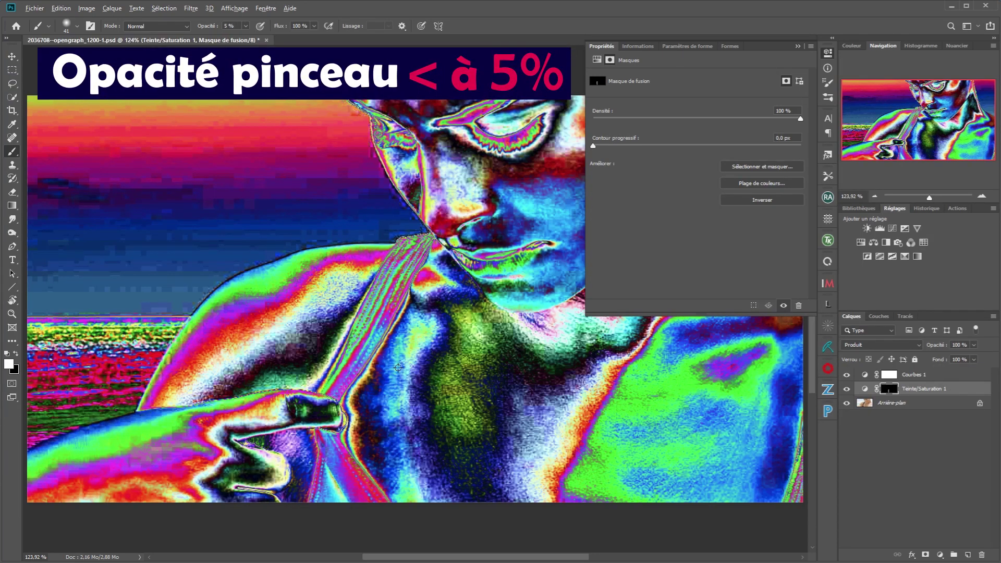
drag(397, 367, 399, 338)
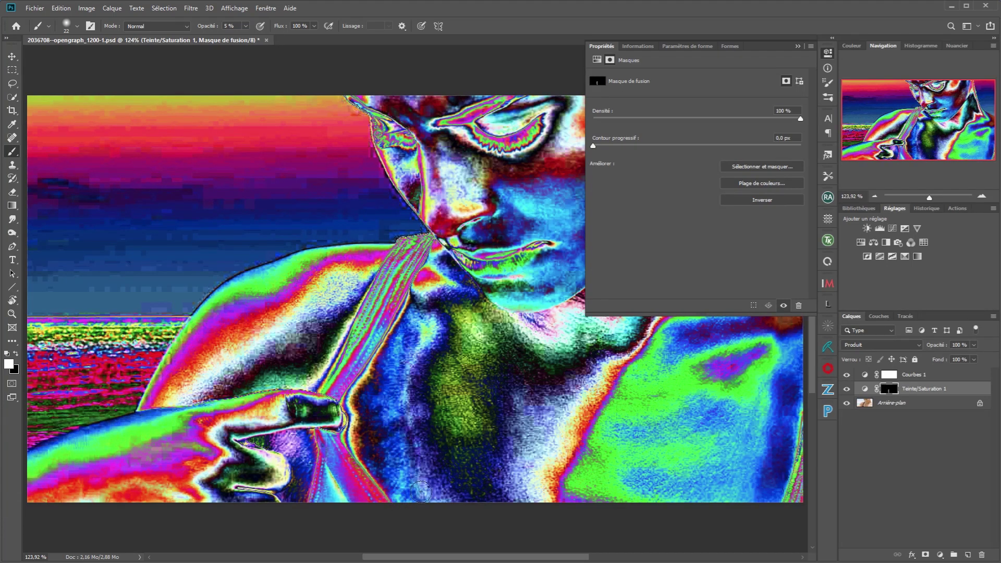
mouse_move(417, 492)
mouse_down()
mouse_move(459, 464)
mouse_move(440, 387)
mouse_up()
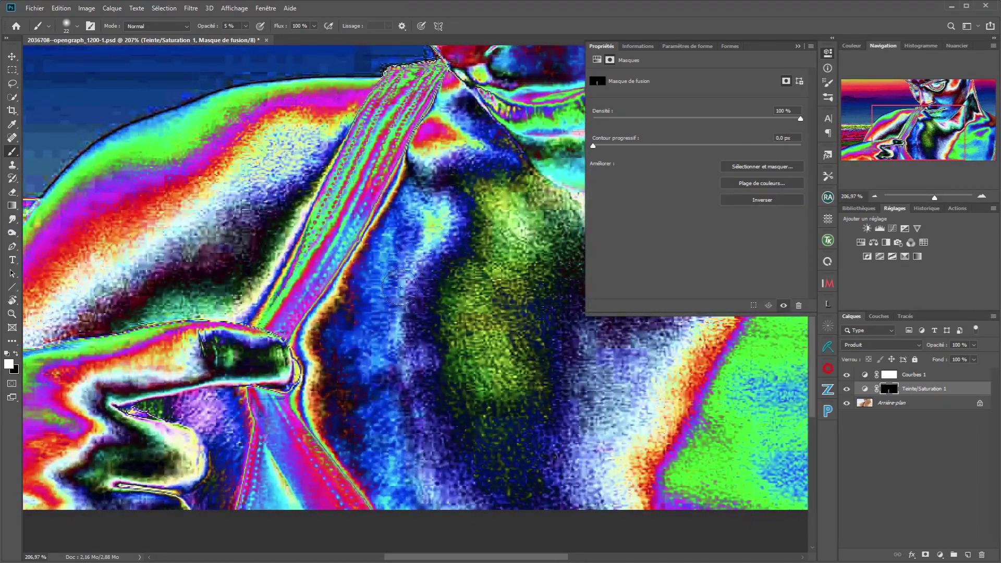
mouse_move(399, 287)
mouse_down()
mouse_move(399, 365)
mouse_move(388, 341)
mouse_move(390, 230)
mouse_move(381, 292)
mouse_move(398, 224)
mouse_move(378, 331)
mouse_move(376, 315)
mouse_move(389, 497)
mouse_move(418, 481)
mouse_move(436, 517)
mouse_up()
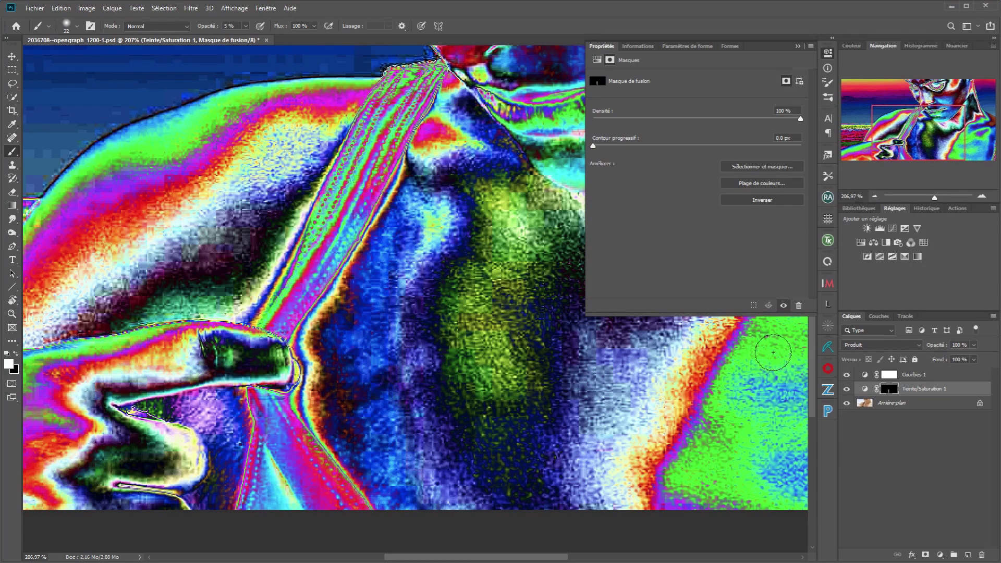
Deactivate the on-image adjustment tool of Courbes 1, return to the Brush, and reselect the Teinte/Saturation 1 mask.
click(864, 376)
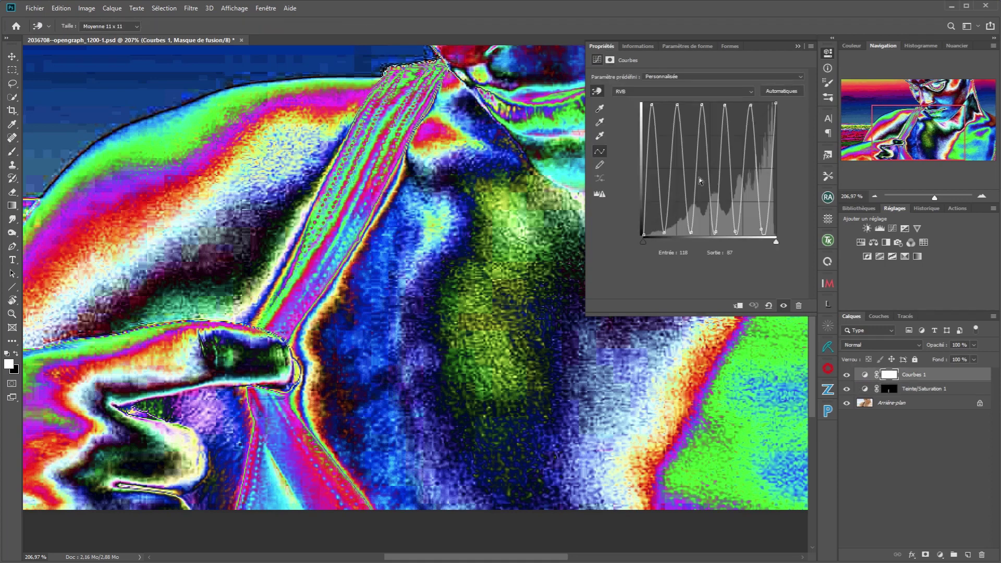
click(598, 91)
key(b)
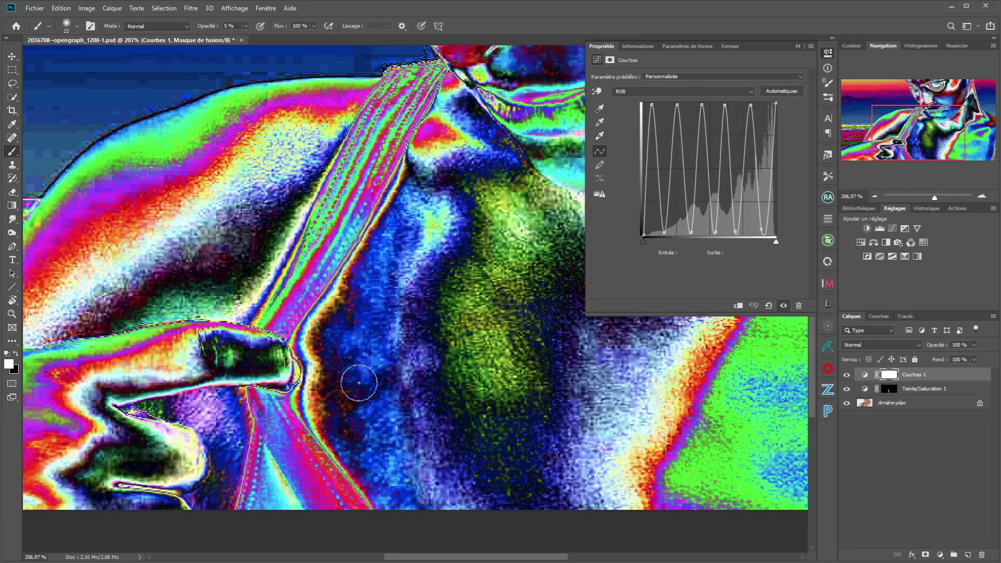
click(894, 388)
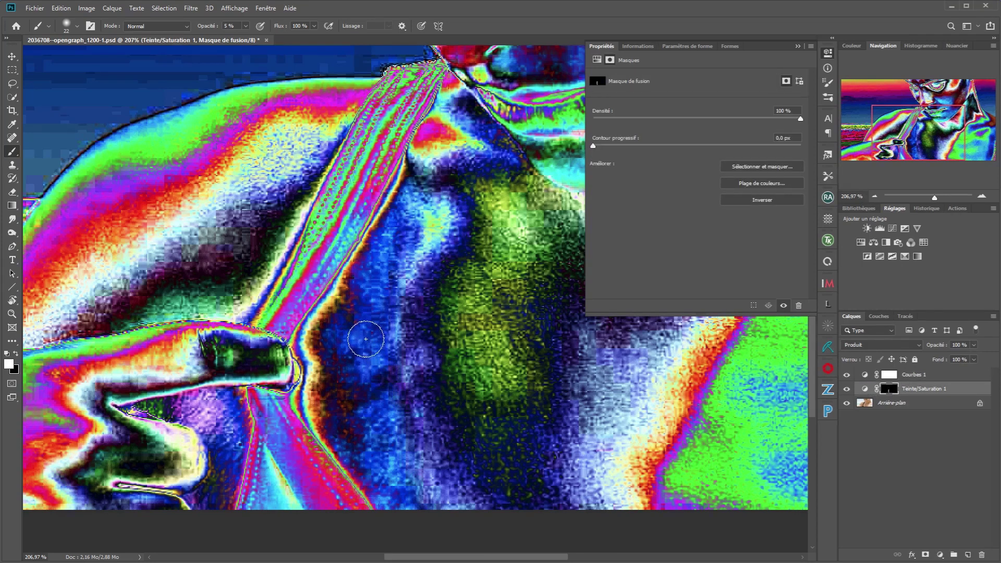
Brush black at 5 % on the mask over the over-darkened blue band beside the strap, from below the collarbone downward.
key(x)
drag(392, 291, 404, 293)
mouse_move(417, 248)
mouse_down()
mouse_move(400, 241)
mouse_move(384, 295)
mouse_up()
mouse_move(416, 224)
mouse_down()
mouse_move(367, 341)
mouse_move(395, 315)
mouse_move(409, 488)
mouse_move(392, 406)
mouse_move(409, 412)
mouse_move(389, 367)
mouse_move(382, 280)
mouse_move(391, 244)
mouse_move(416, 236)
mouse_move(368, 330)
mouse_move(365, 417)
mouse_move(355, 397)
mouse_move(404, 502)
mouse_move(393, 483)
mouse_move(383, 308)
mouse_move(404, 236)
mouse_move(391, 243)
mouse_move(417, 220)
mouse_move(366, 308)
mouse_move(372, 299)
mouse_move(376, 406)
mouse_move(360, 364)
mouse_move(361, 387)
mouse_move(349, 396)
mouse_move(396, 374)
mouse_move(377, 462)
mouse_move(401, 504)
mouse_move(403, 493)
mouse_move(422, 509)
mouse_move(397, 435)
mouse_up()
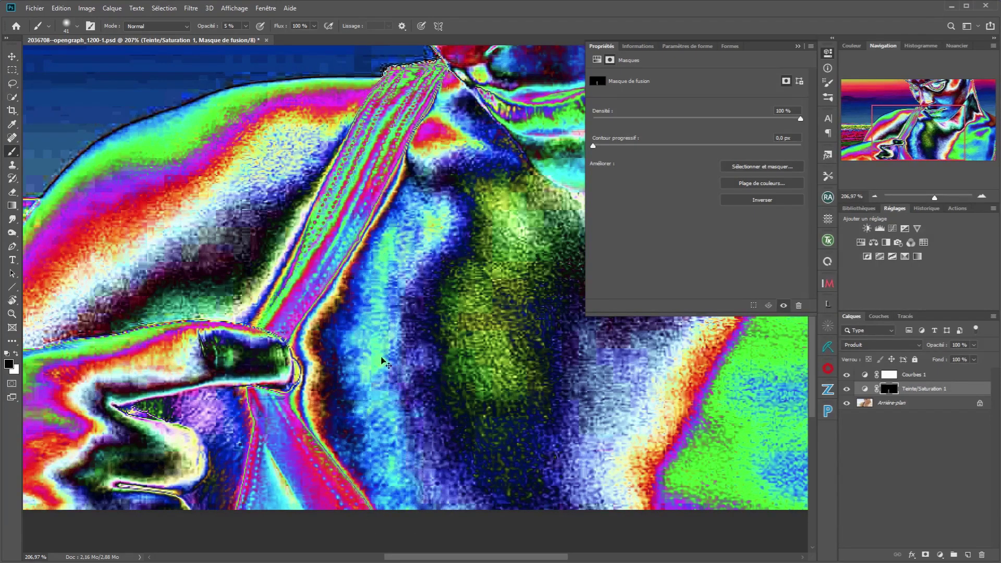
mouse_move(361, 351)
mouse_down()
mouse_move(438, 345)
mouse_move(362, 342)
mouse_move(387, 333)
mouse_up()
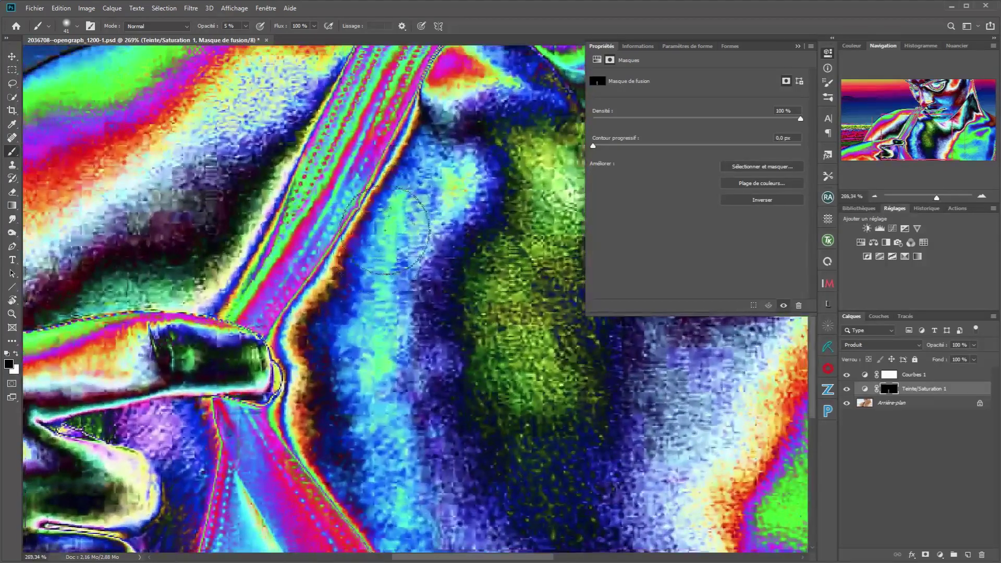
mouse_move(392, 224)
mouse_down()
mouse_move(375, 231)
mouse_move(395, 213)
mouse_up()
Even out the blue chest band on the mask with a 13 px brush at 5 %, alternating white and black strokes.
key(x)
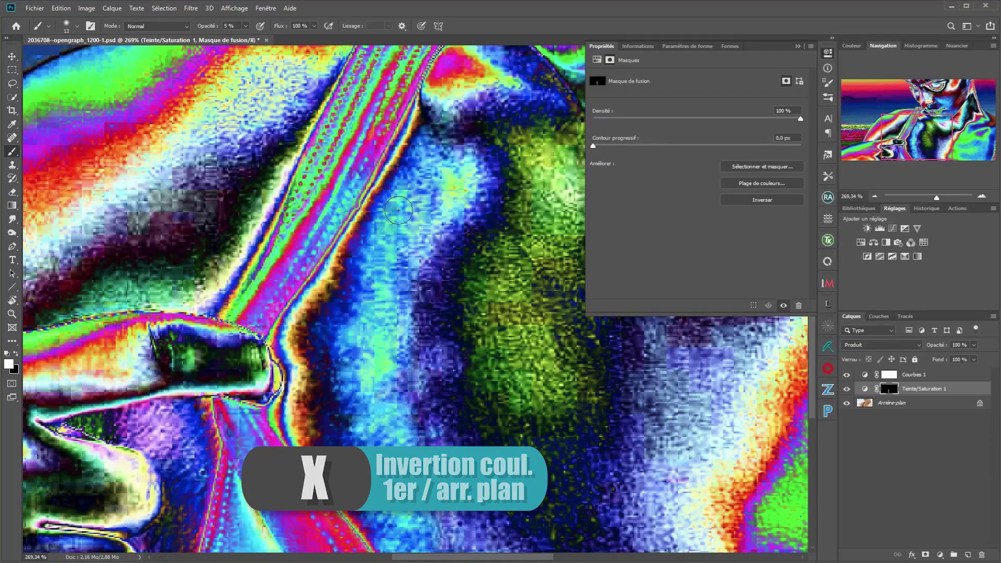
mouse_move(386, 355)
mouse_down()
mouse_move(362, 382)
mouse_move(391, 360)
mouse_move(375, 365)
mouse_move(374, 328)
mouse_move(351, 355)
mouse_move(385, 291)
mouse_move(389, 318)
mouse_move(353, 348)
mouse_move(397, 333)
mouse_move(384, 418)
mouse_move(361, 430)
mouse_move(393, 407)
mouse_move(405, 520)
mouse_up()
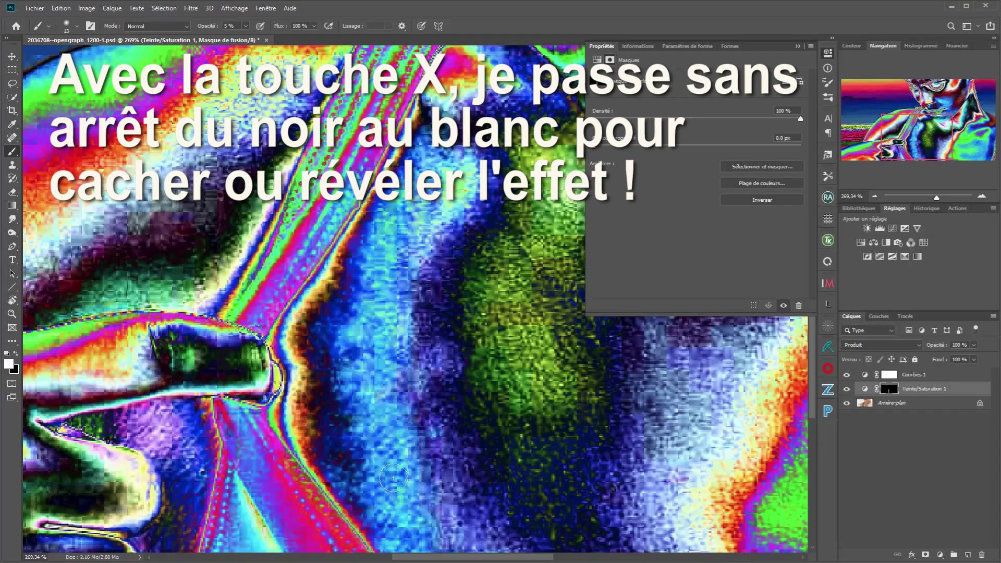
key(x)
mouse_move(351, 353)
mouse_down()
mouse_move(362, 299)
mouse_move(347, 316)
mouse_move(379, 265)
mouse_move(368, 273)
mouse_move(348, 354)
mouse_move(365, 360)
mouse_move(367, 412)
mouse_move(355, 386)
mouse_move(376, 486)
mouse_move(362, 405)
mouse_move(369, 467)
mouse_move(390, 491)
mouse_move(382, 433)
mouse_move(409, 547)
mouse_move(413, 447)
mouse_up()
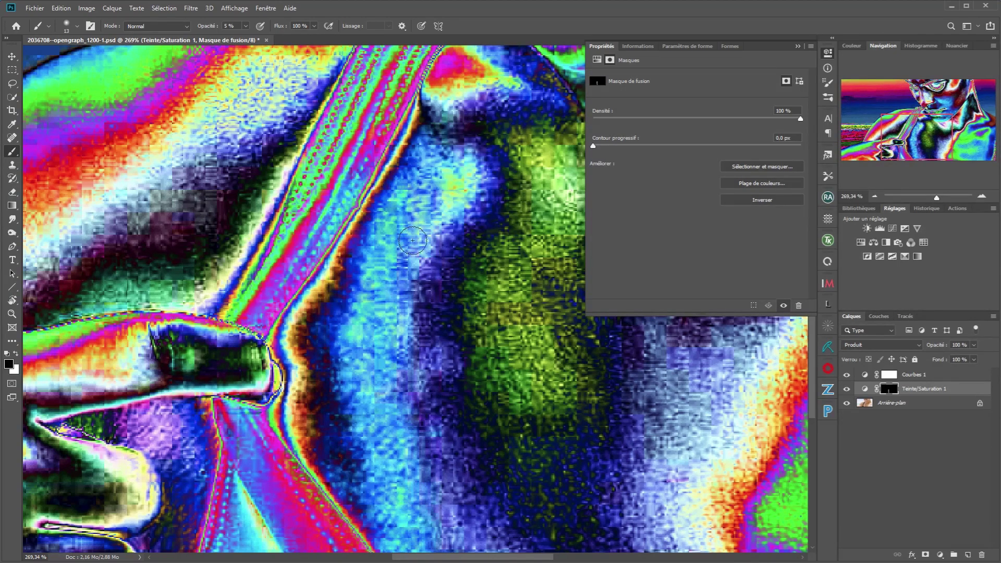
mouse_move(413, 240)
mouse_down()
mouse_move(399, 268)
mouse_move(403, 301)
mouse_up()
mouse_move(404, 240)
mouse_down()
mouse_move(422, 189)
mouse_move(421, 214)
mouse_up()
mouse_move(395, 342)
mouse_down()
mouse_move(398, 398)
mouse_move(386, 399)
mouse_move(403, 367)
mouse_move(404, 413)
mouse_move(383, 435)
mouse_move(385, 458)
mouse_move(354, 435)
mouse_move(345, 406)
mouse_move(361, 493)
mouse_move(354, 448)
mouse_move(495, 188)
mouse_up()
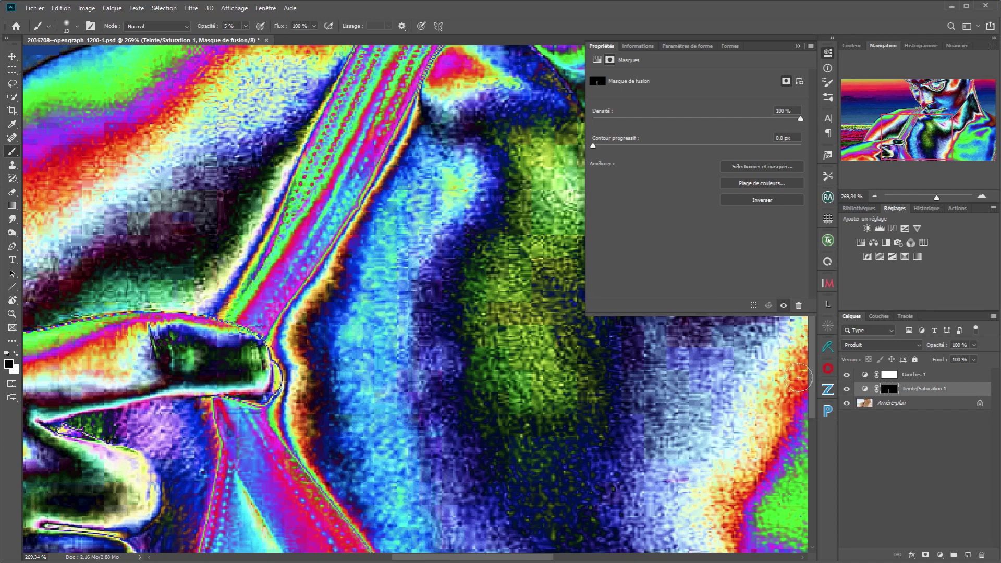
Compare the retouched skin beside the strap with Courbes 1 hidden and shown, leaving the layer visible.
click(846, 374)
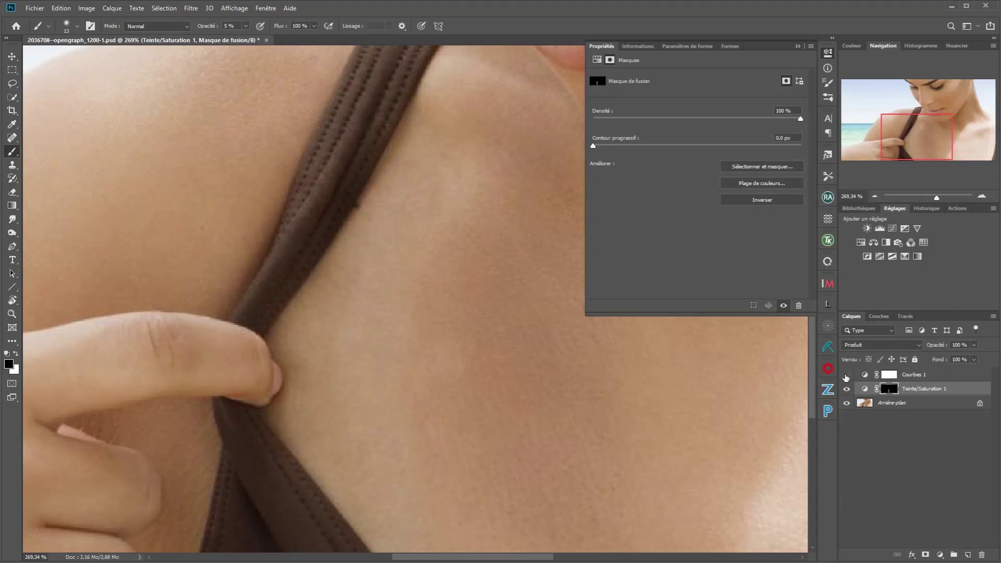
click(846, 375)
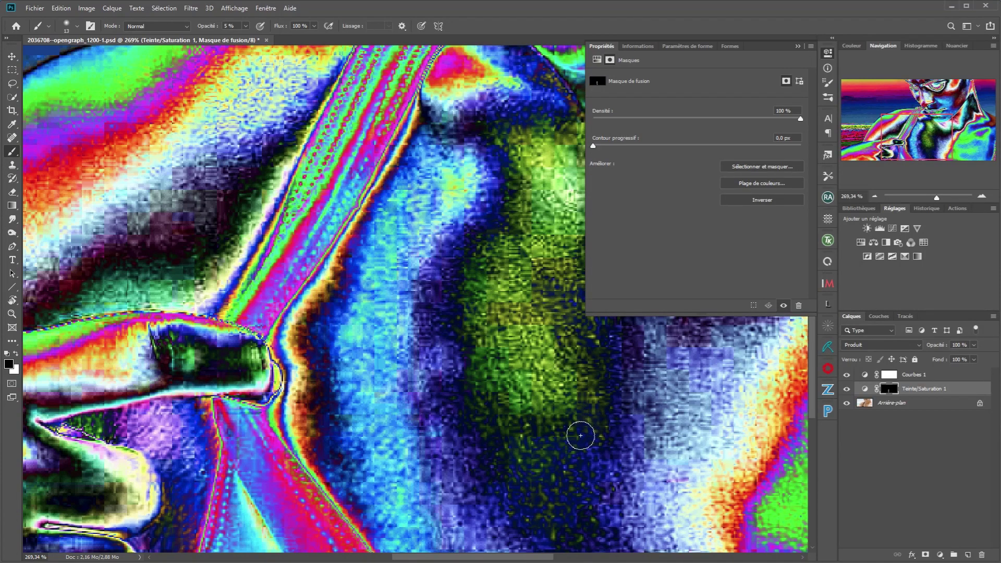
click(848, 375)
click(848, 375)
click(849, 375)
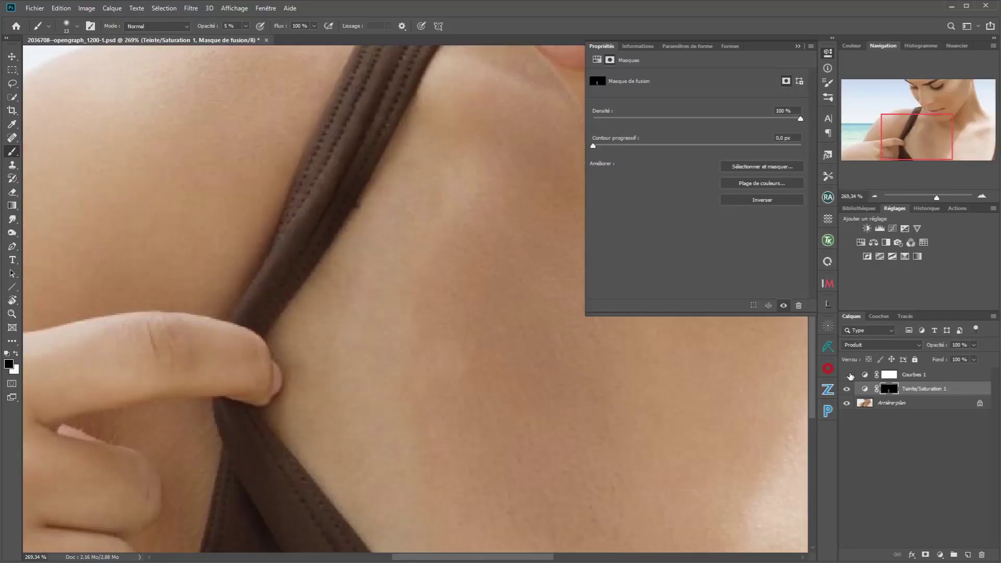
click(851, 375)
Collapse the Propriétés panel and check the wider portrait with Courbes 1 switched off and on, leaving it shown.
drag(592, 431, 558, 421)
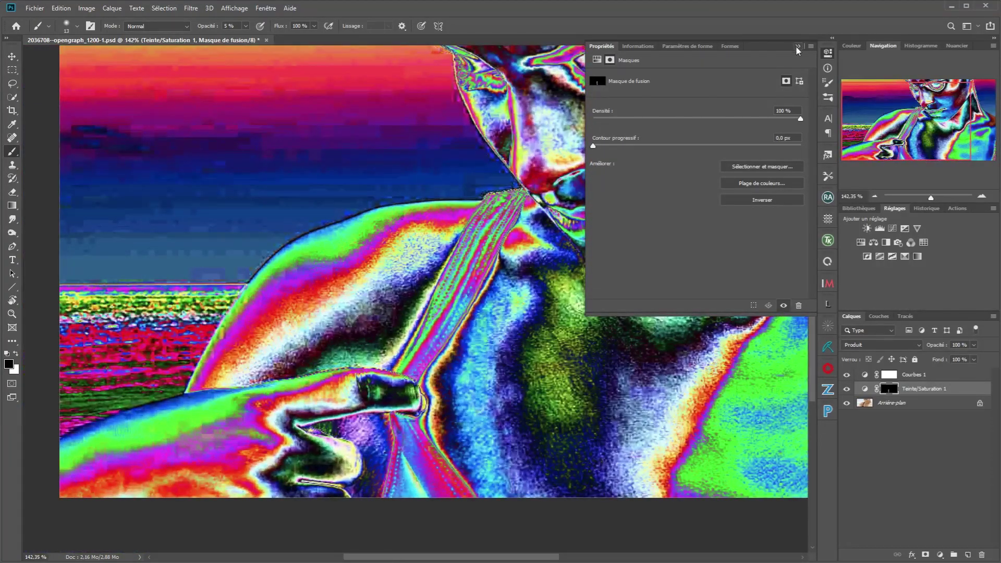
click(797, 46)
drag(660, 393, 612, 410)
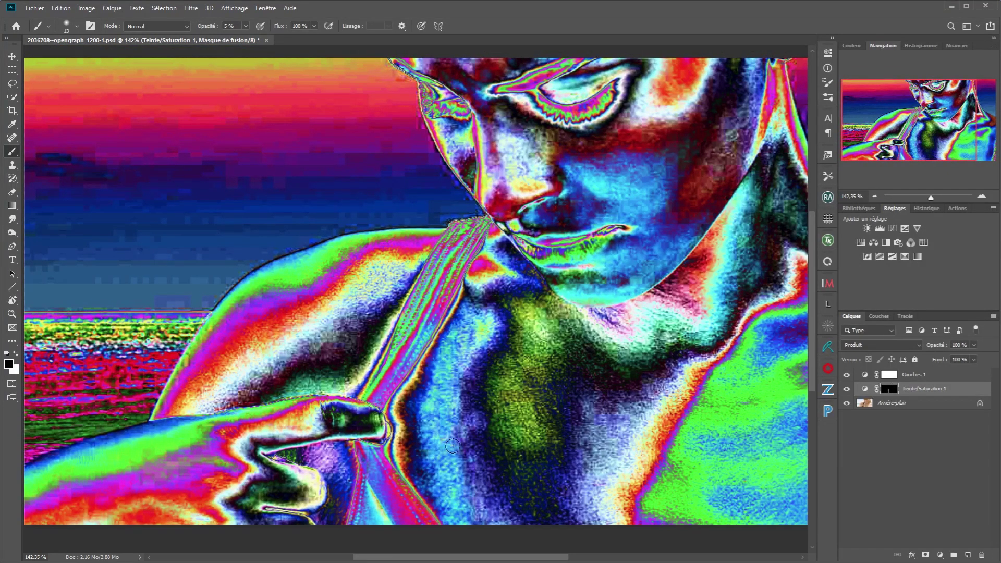
click(847, 375)
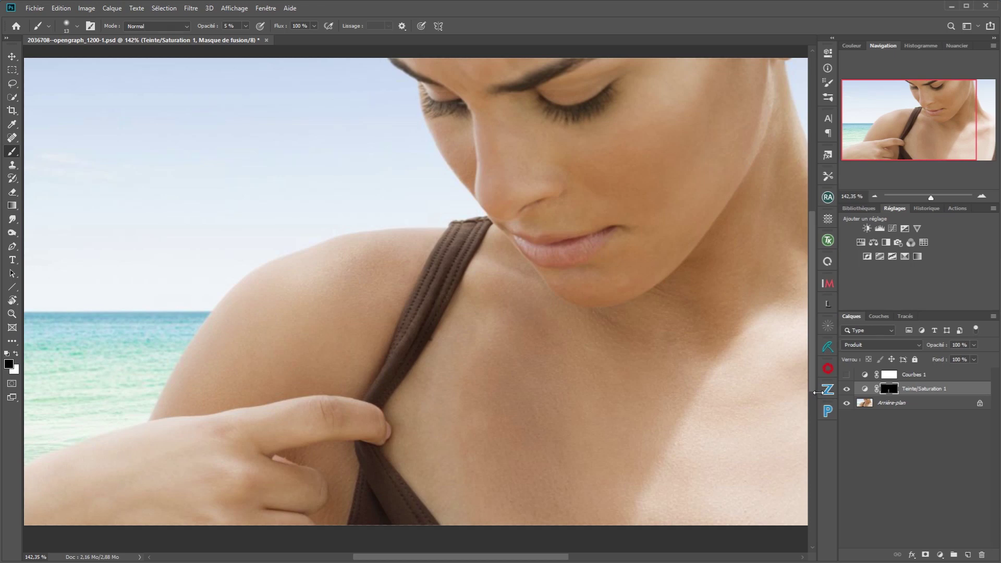
click(847, 375)
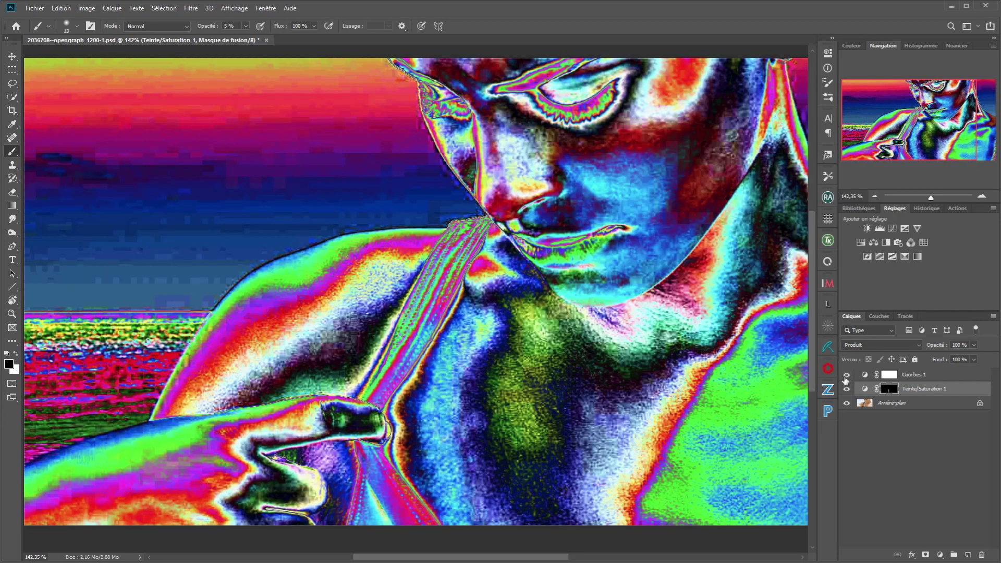
click(847, 376)
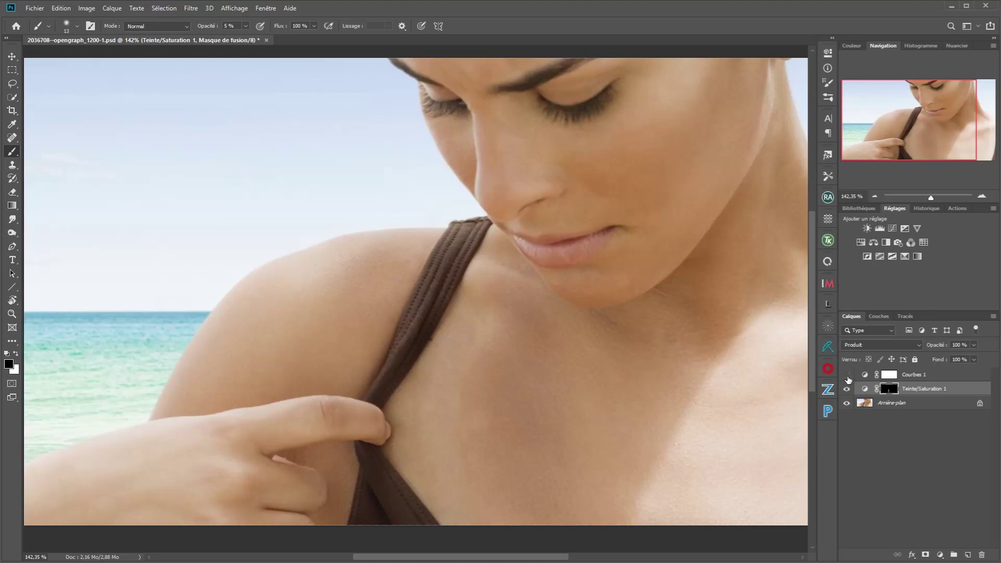
click(847, 375)
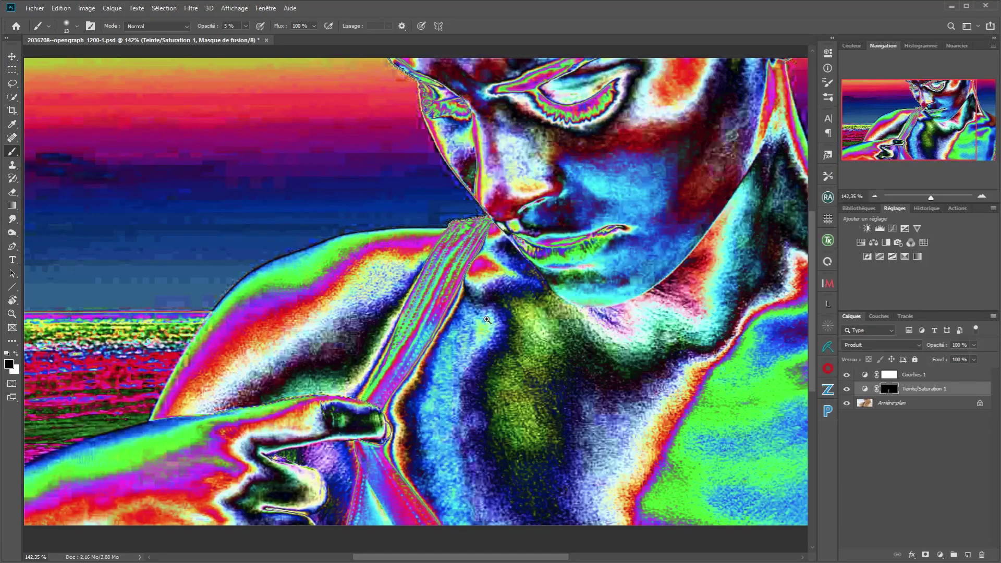
Brush white at 5 % over the yellow-green patch near the top of the chest band, reducing the brush to 10 px.
drag(487, 319, 500, 324)
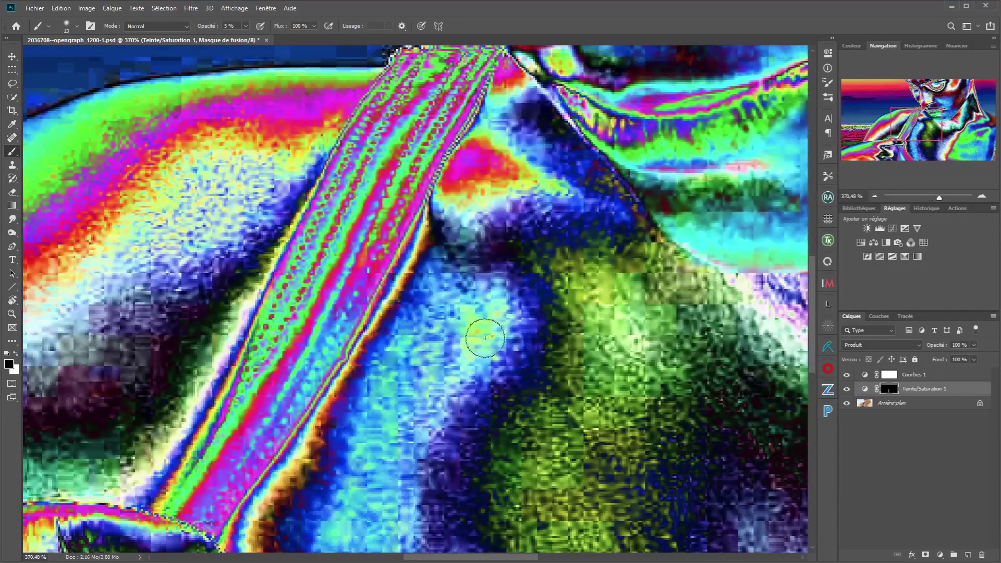
key(x)
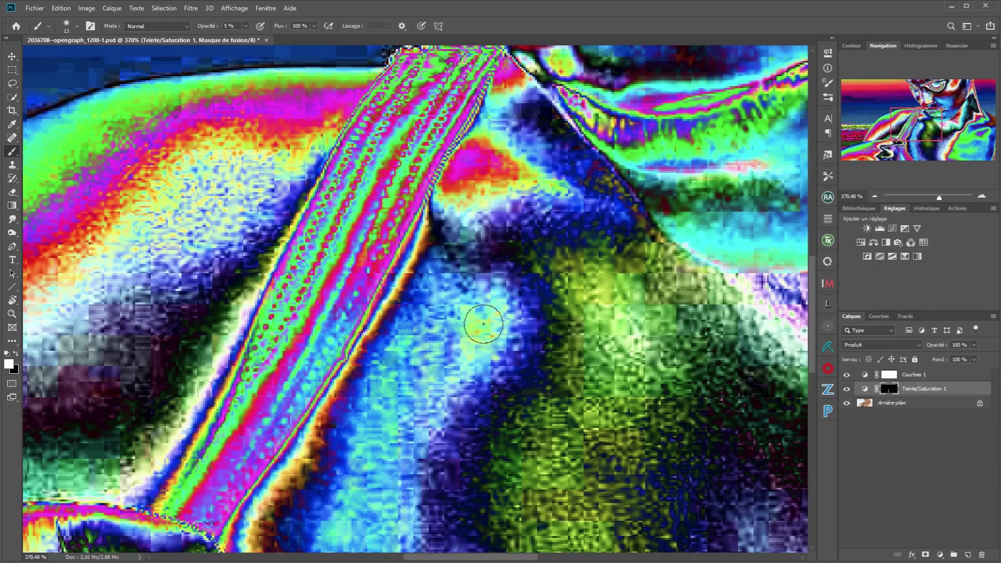
mouse_move(484, 324)
mouse_down()
mouse_move(475, 336)
mouse_move(467, 317)
mouse_move(471, 355)
mouse_move(497, 308)
mouse_move(473, 323)
mouse_up()
alt+right_click(466, 315)
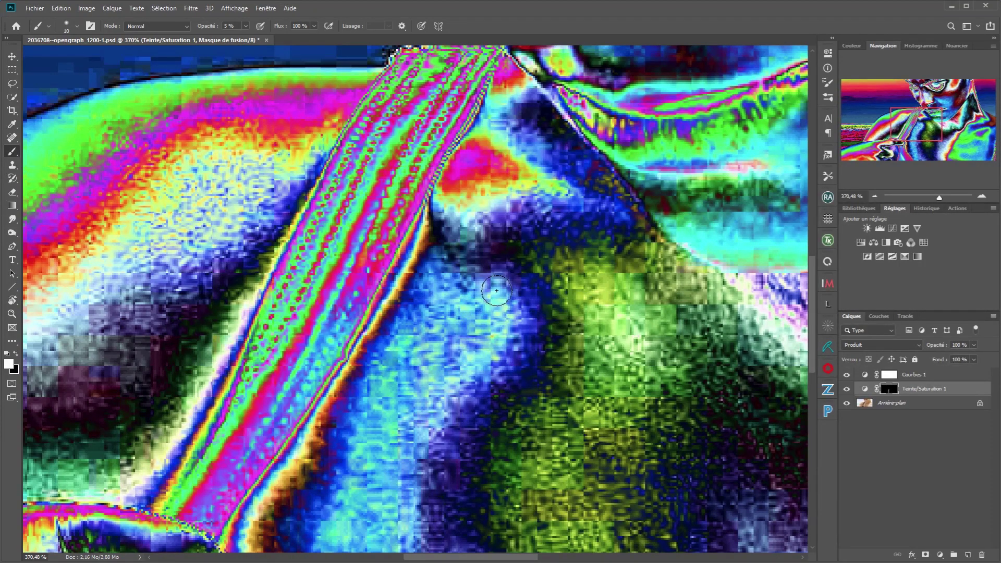
mouse_move(497, 290)
mouse_down()
mouse_move(481, 332)
mouse_move(493, 318)
mouse_move(488, 353)
mouse_up()
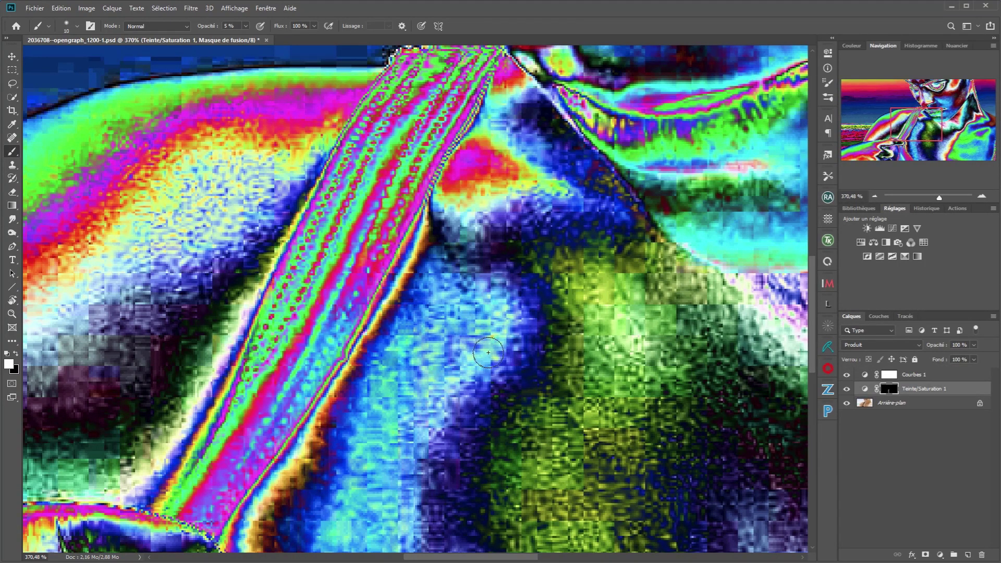
Set the brush opacity to 2 % and blend the upper part of the blue chest band with white and black mask strokes.
key(0)
key(2)
mouse_move(499, 349)
mouse_down()
mouse_move(472, 367)
mouse_move(503, 329)
mouse_up()
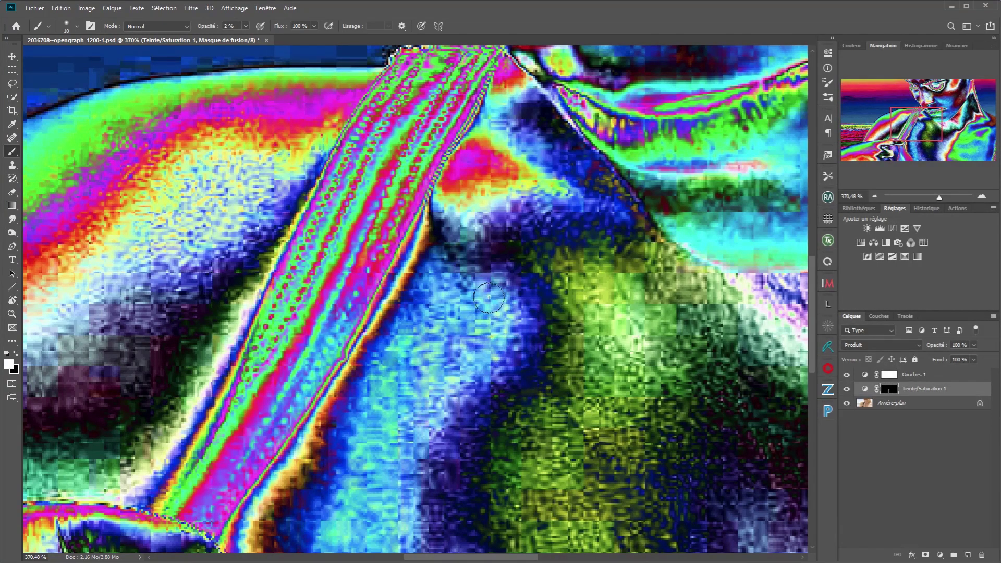
mouse_move(401, 345)
mouse_down()
mouse_move(442, 389)
mouse_move(463, 344)
mouse_move(453, 373)
mouse_up()
key(x)
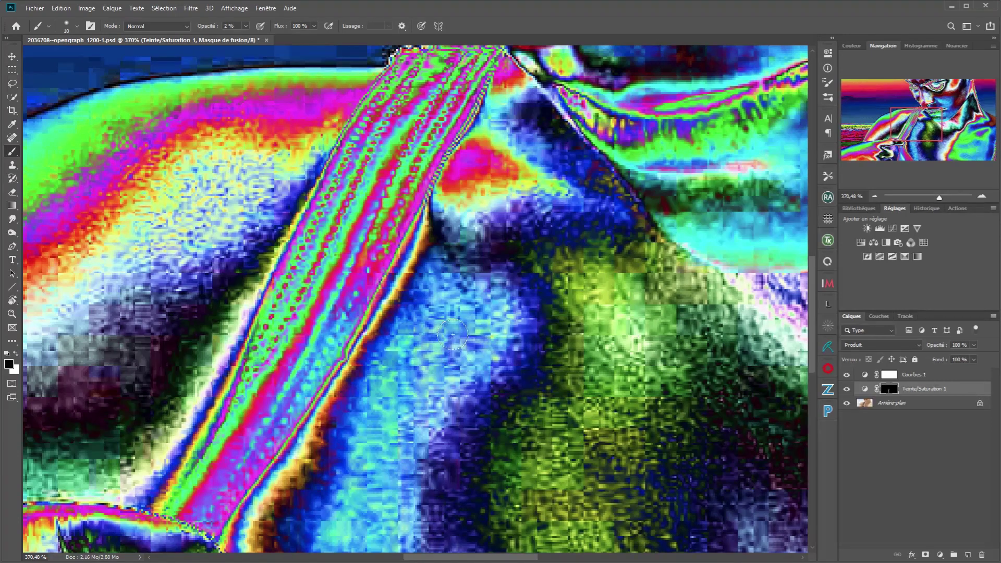
mouse_move(448, 338)
mouse_down()
mouse_move(439, 340)
mouse_move(450, 338)
mouse_up()
drag(449, 443, 475, 364)
Resize the brush and soften the inner edge of the blue chest band on the mask with 2 % strokes.
scroll(476, 365, down, 3)
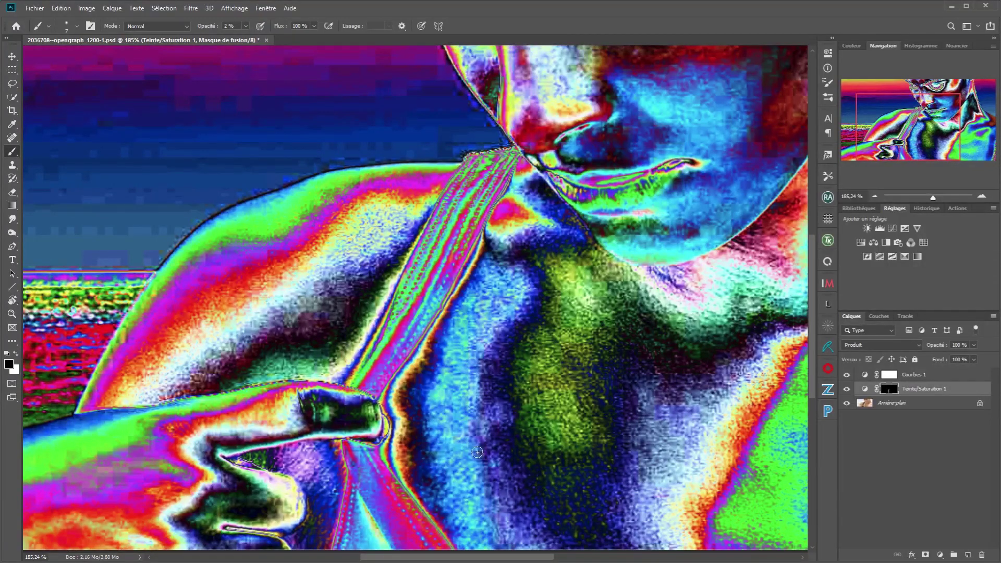
scroll(485, 468, down, 3)
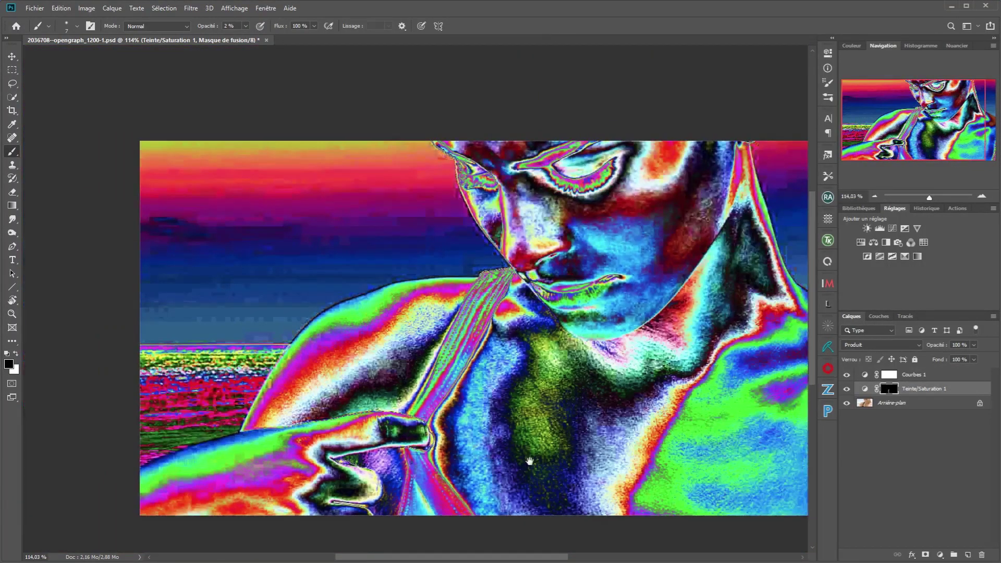
scroll(528, 459, up, 5)
scroll(470, 373, up, 2)
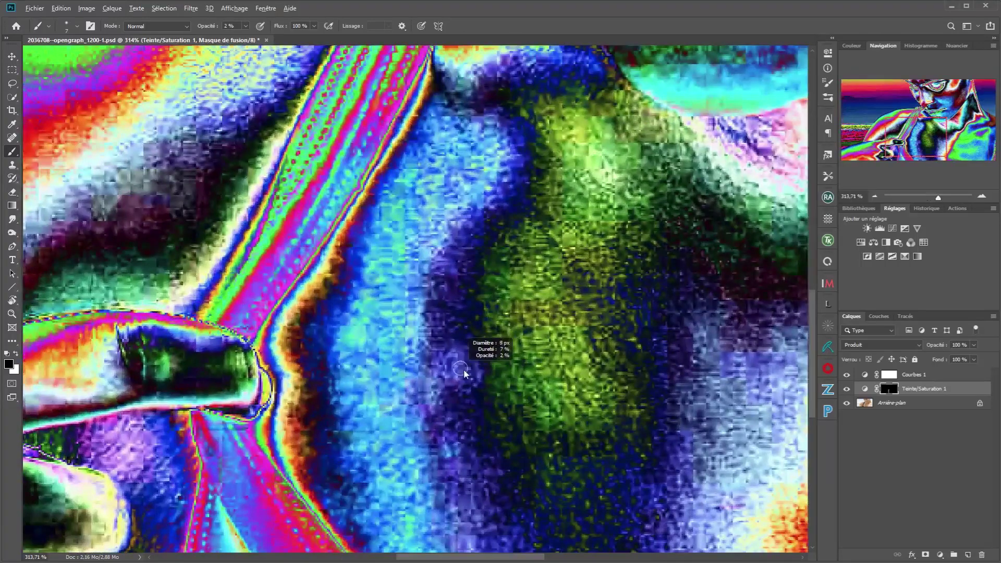
mouse_move(465, 369)
mouse_down()
mouse_move(479, 368)
mouse_move(437, 380)
mouse_move(454, 452)
mouse_move(420, 442)
mouse_move(433, 307)
mouse_move(429, 425)
mouse_move(460, 224)
mouse_move(450, 419)
mouse_up()
key(x)
key(x)
scroll(495, 477, down, 7)
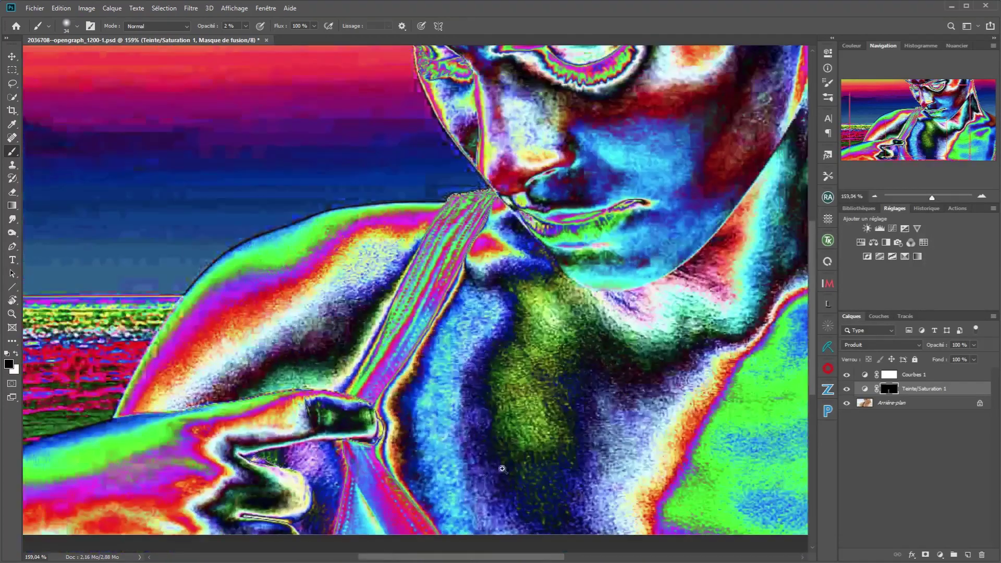
Blend the lower part of the blue chest band on the Teinte/Saturation 1 mask with 2 % strokes, reducing the brush size.
mouse_move(503, 469)
mouse_down()
mouse_move(485, 416)
mouse_move(479, 436)
mouse_up()
scroll(451, 513, up, 8)
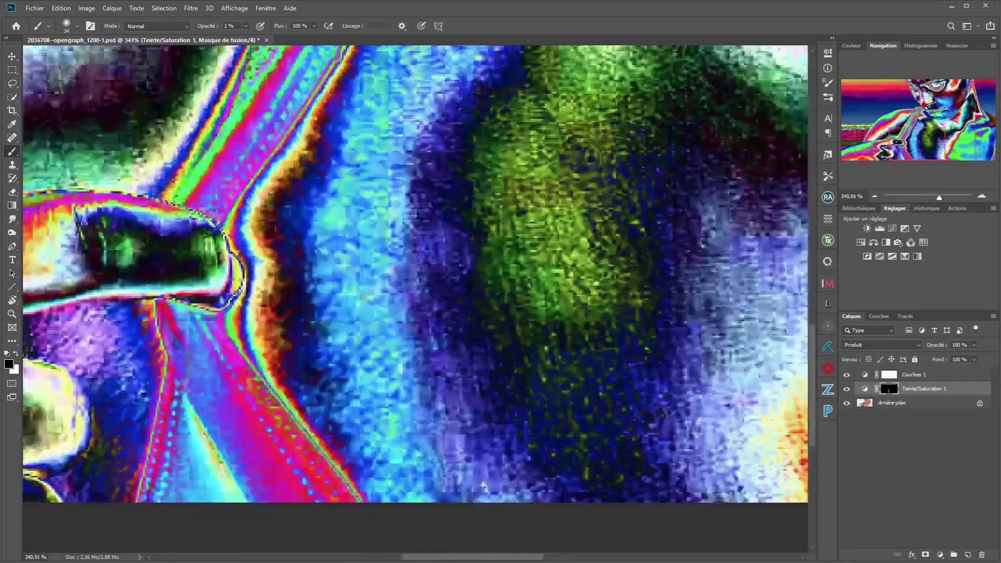
mouse_move(450, 507)
mouse_down()
mouse_move(478, 411)
mouse_move(438, 405)
mouse_up()
key(x)
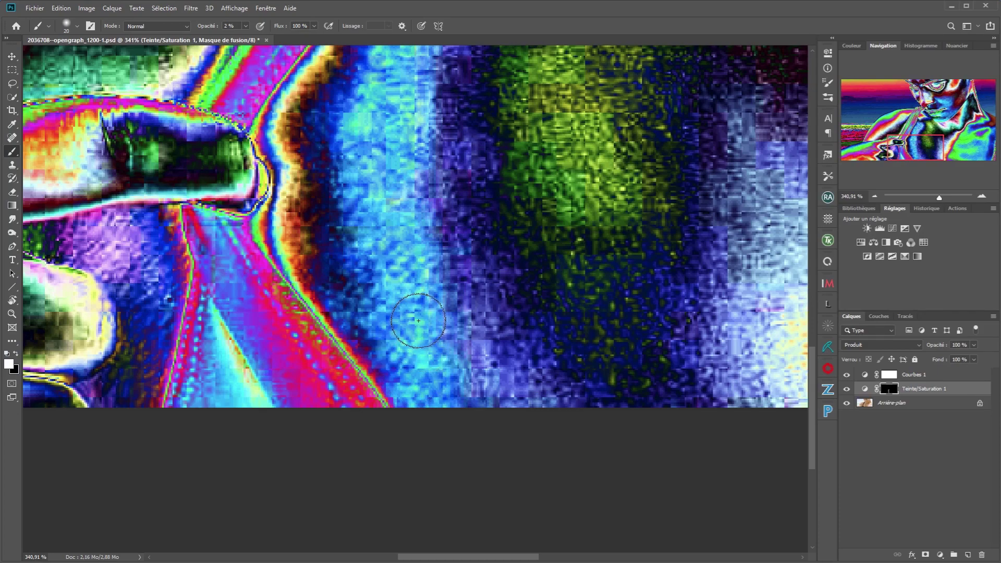
mouse_move(432, 342)
mouse_down()
mouse_move(456, 365)
mouse_move(421, 394)
mouse_move(366, 351)
mouse_up()
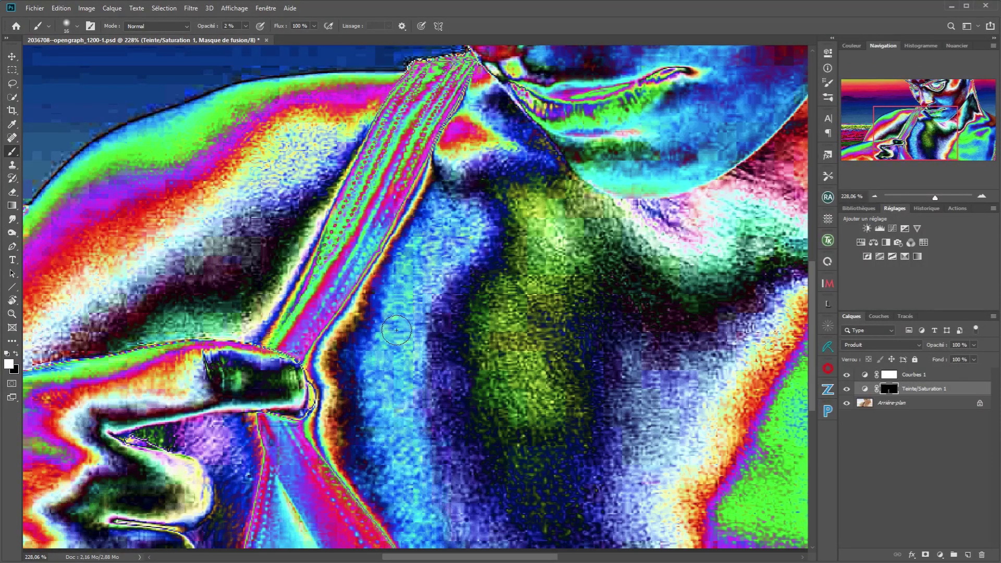
Inspect the Teinte/Saturation 1 mask on its own, return to the image, hide Courbes 1 and examine the whole portrait.
alt+click(889, 392)
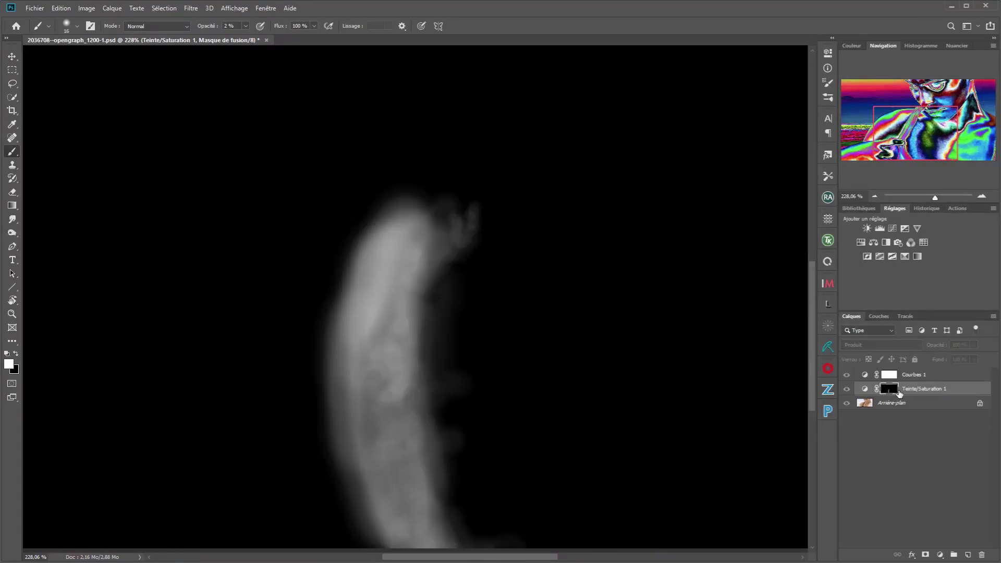
click(896, 391)
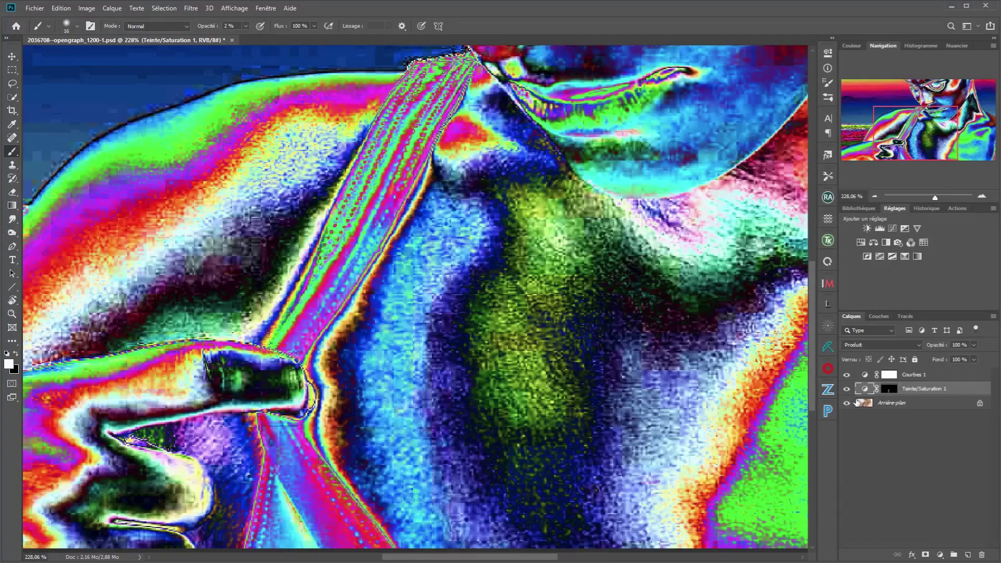
key(ctrl+0)
click(847, 375)
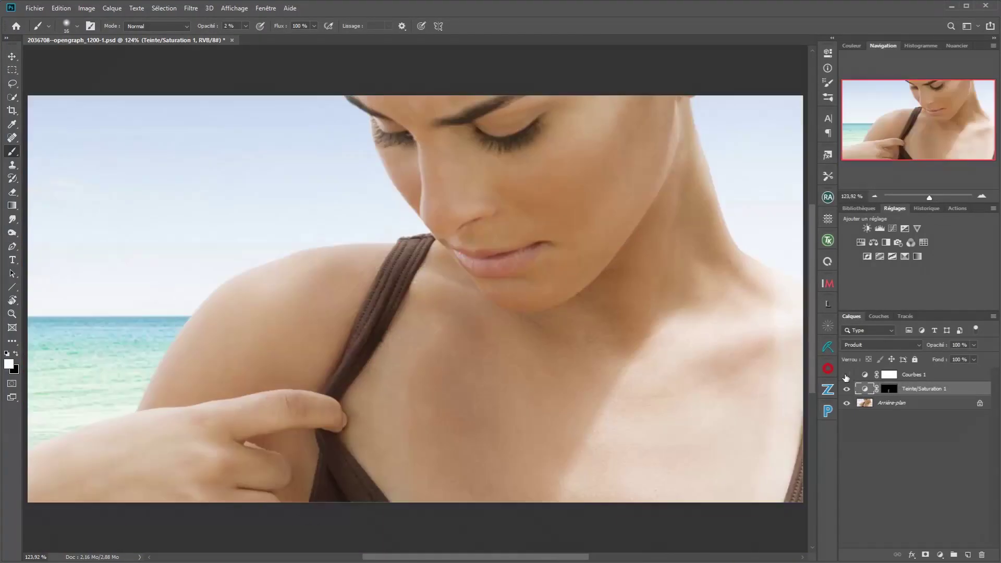
drag(610, 443, 546, 369)
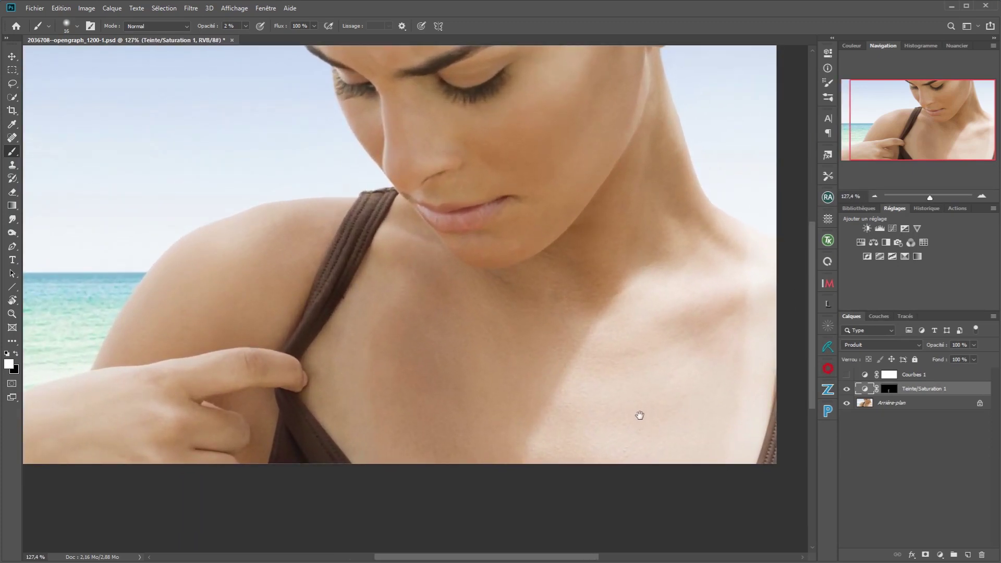
drag(639, 416, 673, 456)
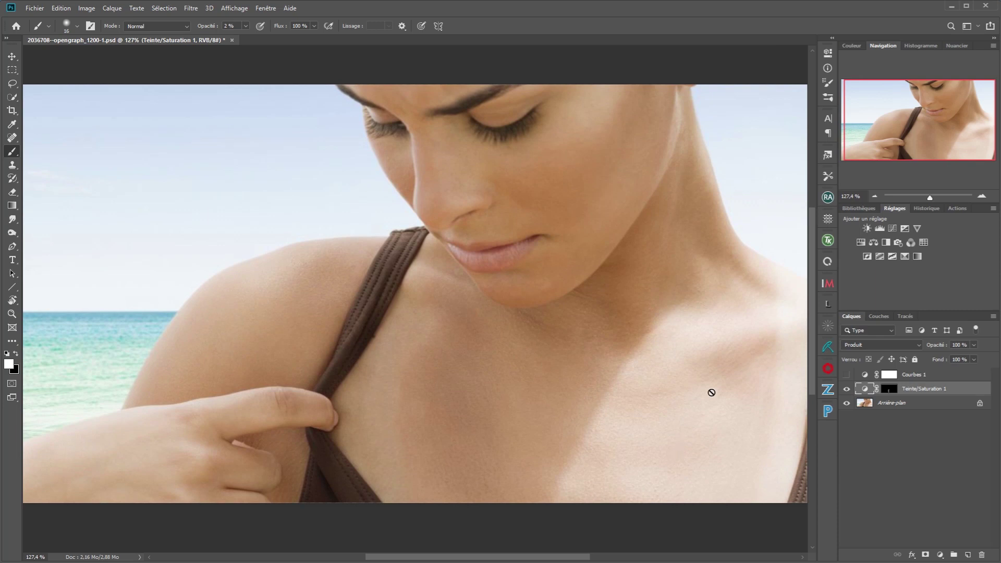
Set the Teinte/Saturation 1 adjustment's Teinte to +5 and Saturation to +62.
double_click(866, 389)
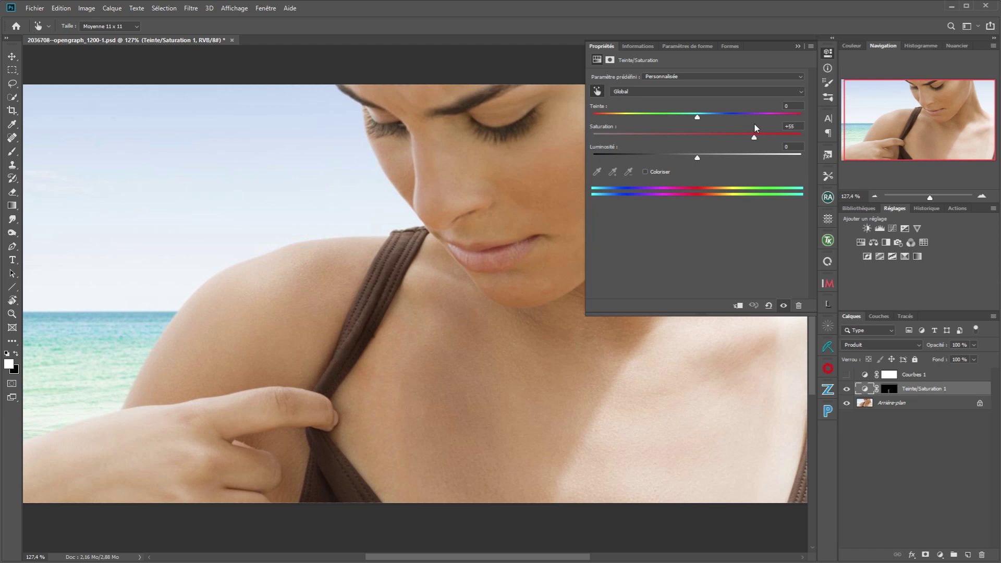
mouse_move(698, 117)
mouse_down()
mouse_move(731, 114)
mouse_move(684, 115)
mouse_move(709, 115)
mouse_up()
drag(926, 344, 961, 357)
Compare the portrait with Teinte/Saturation 1 switched off and on, leaving the layer shown.
click(847, 390)
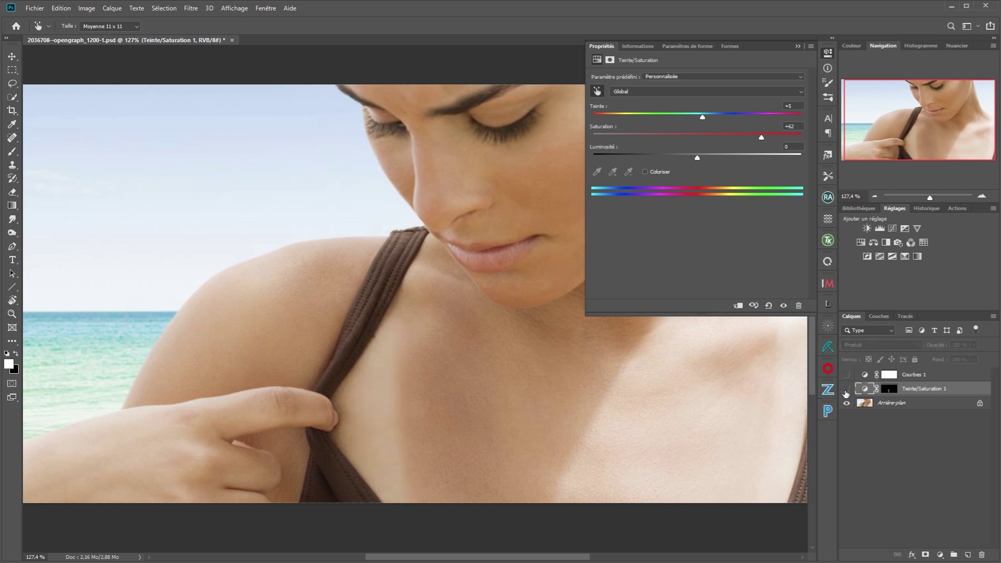
click(847, 390)
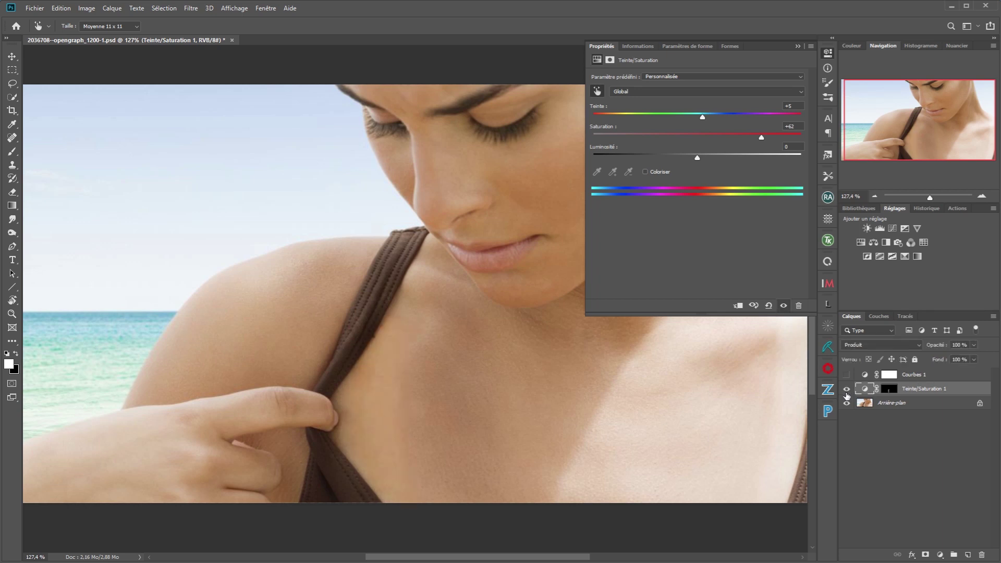
click(847, 390)
click(847, 390)
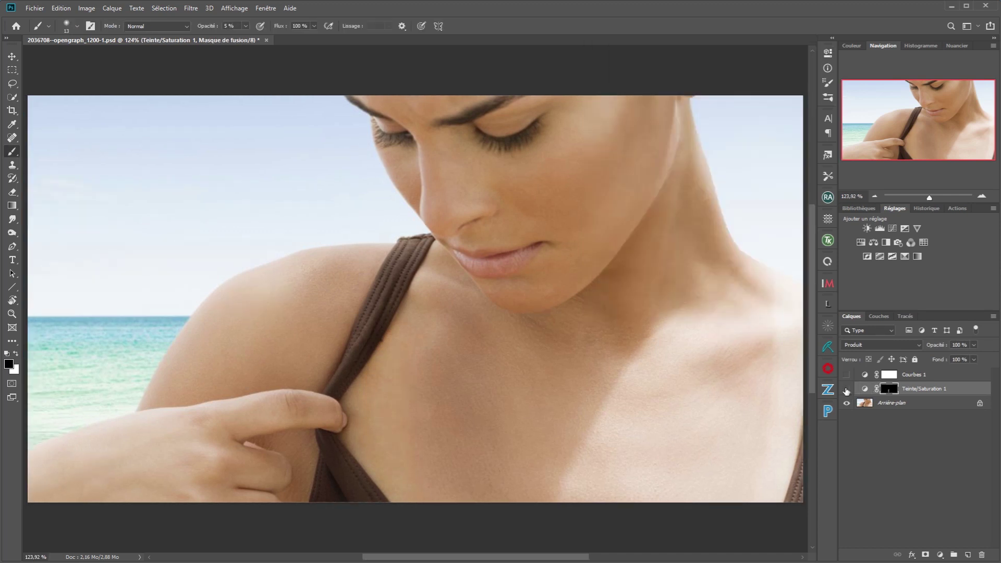
click(847, 390)
click(847, 390)
click(847, 389)
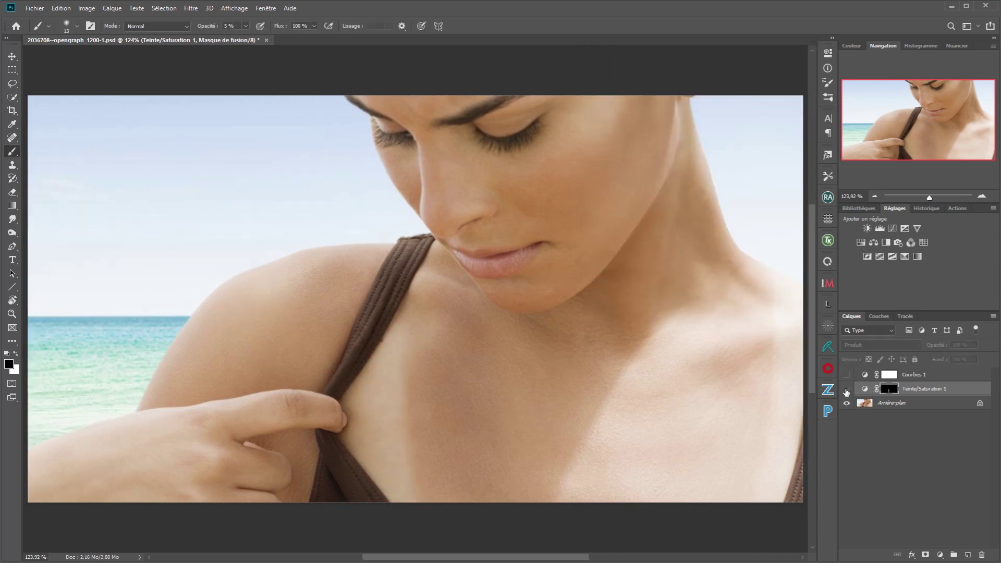
click(847, 390)
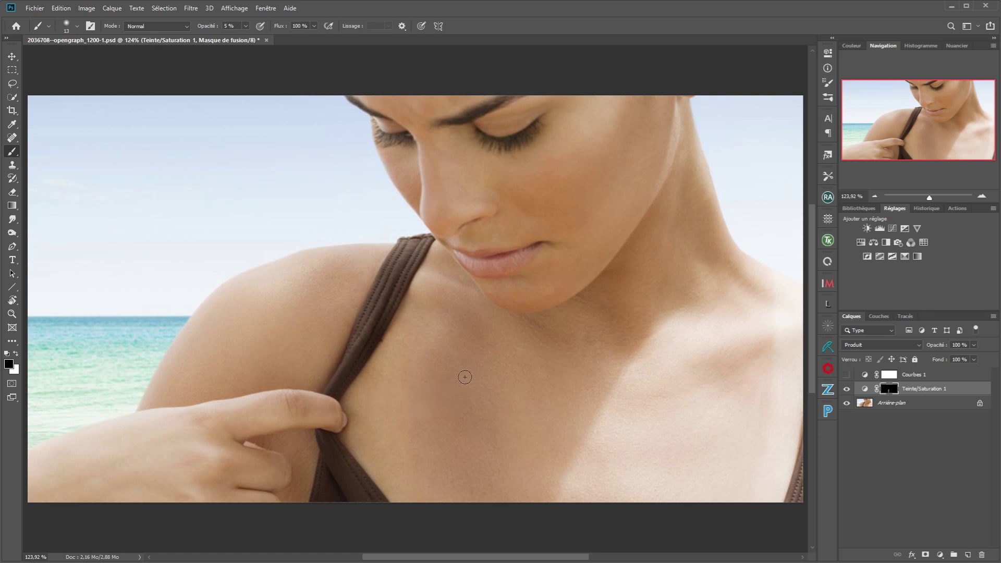
Show the Courbes 1 check layer again and change its blend mode to Couleur.
click(848, 375)
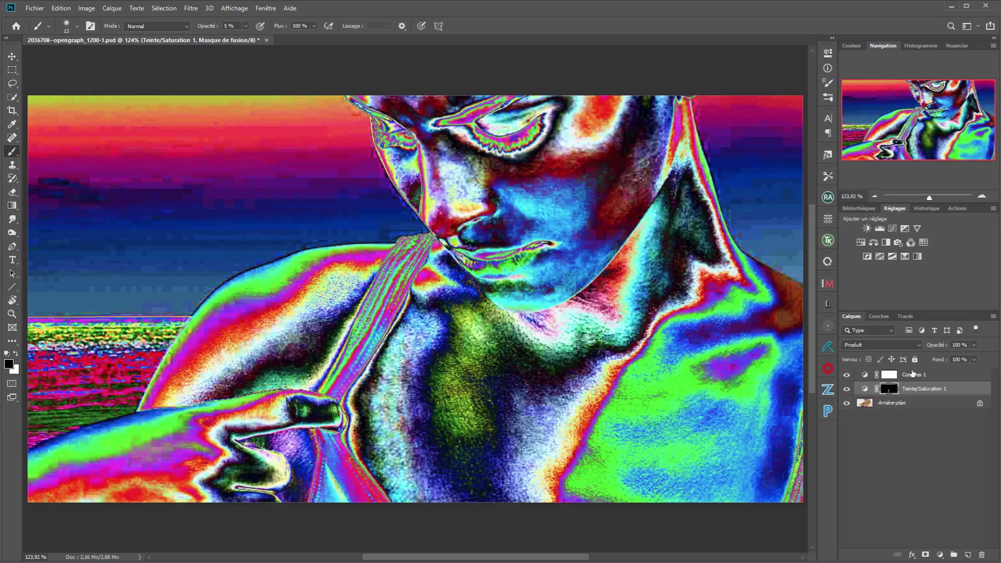
click(919, 376)
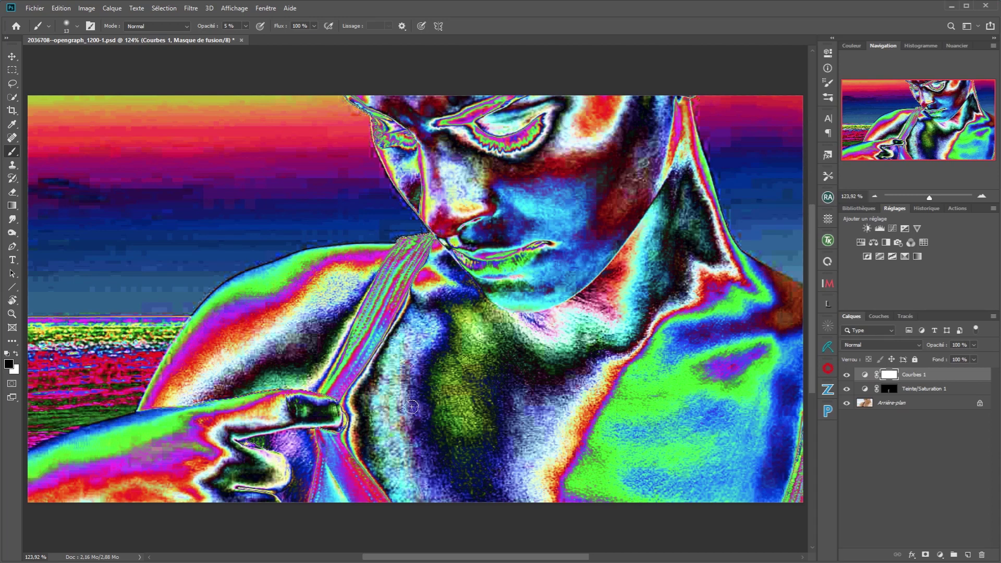
click(885, 344)
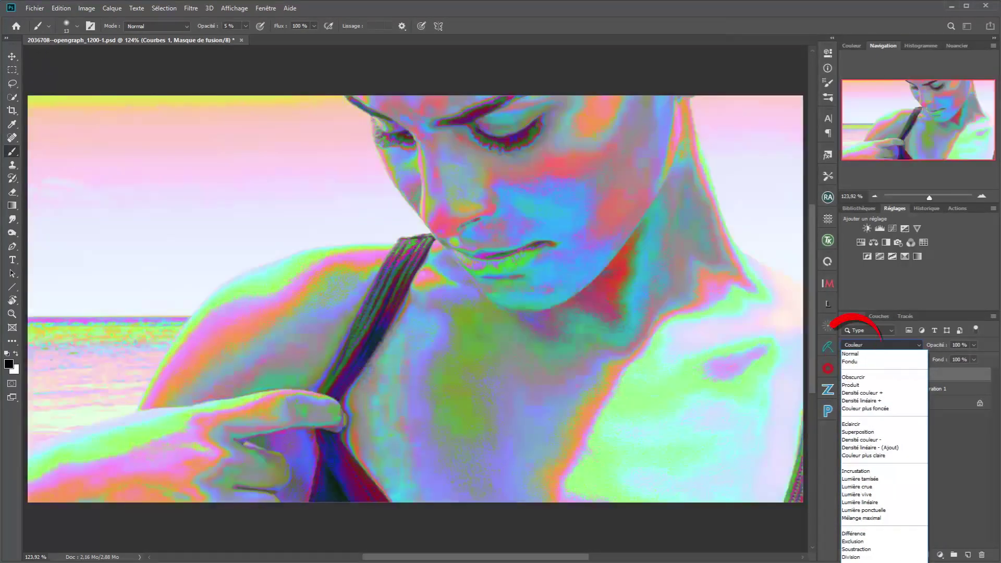
click(861, 553)
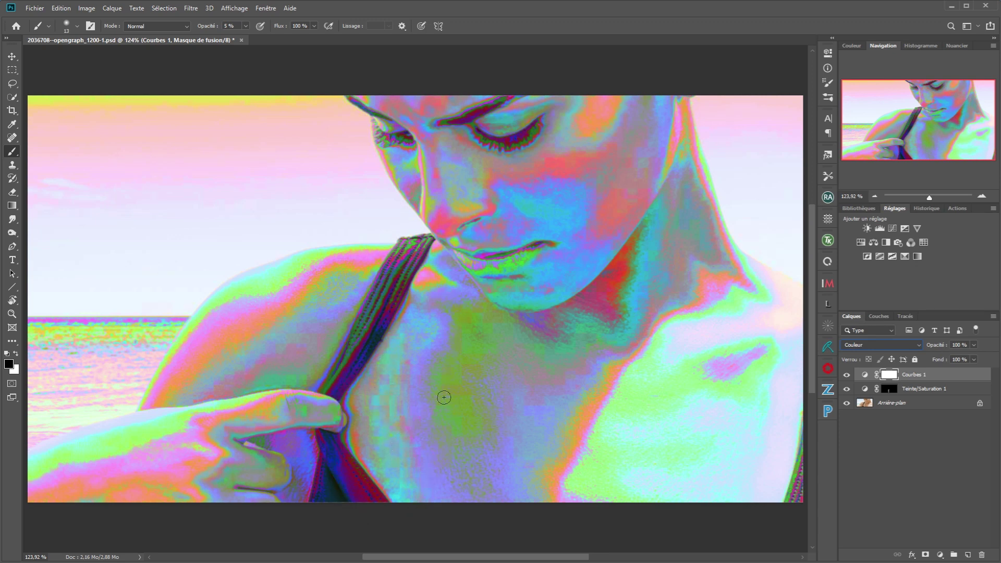
Set the Teinte/Saturation 1 adjustment's Saturation to +44 and Teinte to -2, using the colour check view as a guide.
double_click(866, 390)
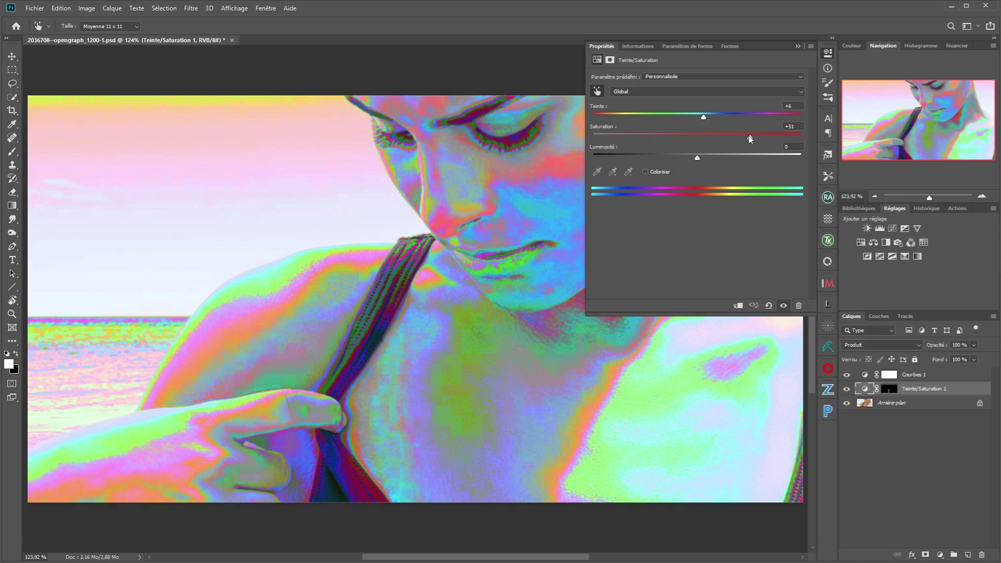
drag(757, 140, 702, 122)
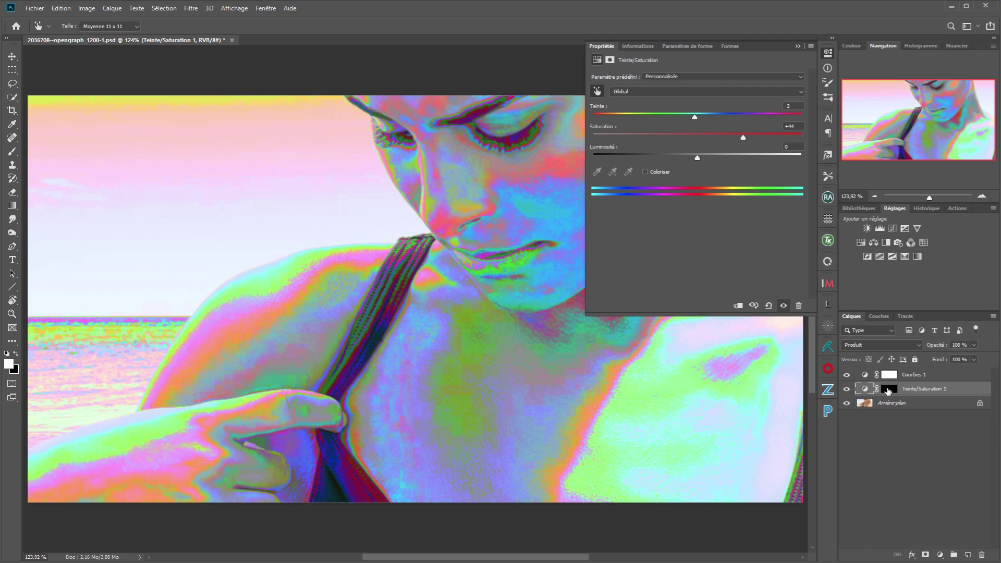
Select the Teinte/Saturation 1 mask and even out the pink-lilac streaks along the chest band with a 5 % black brush at 15 px.
click(890, 389)
key(b)
key(x)
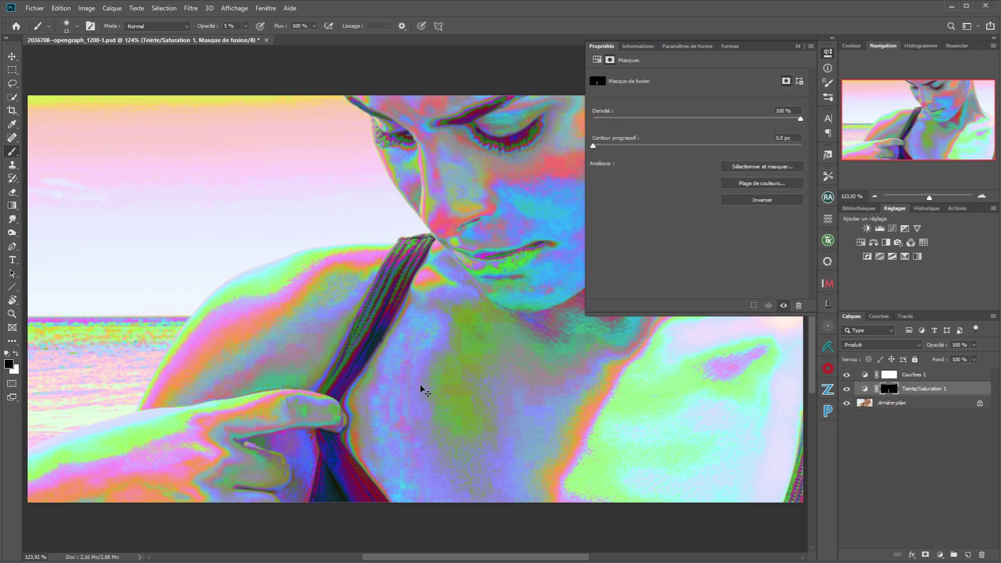
scroll(424, 391, up, 5)
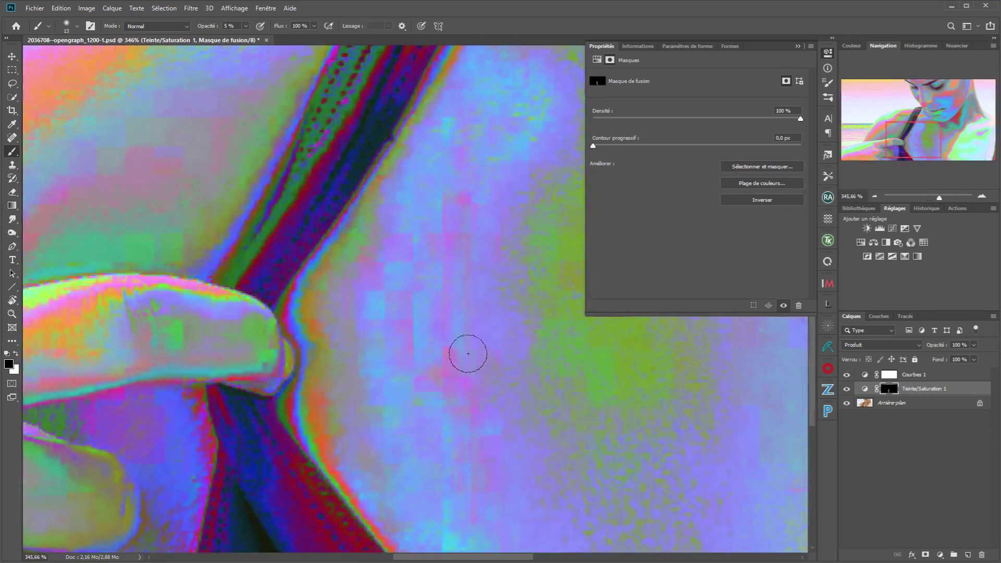
mouse_move(451, 366)
mouse_down()
mouse_move(472, 390)
mouse_move(465, 383)
mouse_move(464, 408)
mouse_move(466, 387)
mouse_move(451, 388)
mouse_move(447, 359)
mouse_move(419, 384)
mouse_move(407, 303)
mouse_move(398, 362)
mouse_move(409, 355)
mouse_move(472, 412)
mouse_move(470, 438)
mouse_move(488, 457)
mouse_move(498, 448)
mouse_move(470, 431)
mouse_move(451, 289)
mouse_move(458, 213)
mouse_move(360, 276)
mouse_move(403, 250)
mouse_move(425, 329)
mouse_move(482, 400)
mouse_move(476, 410)
mouse_move(476, 270)
mouse_up()
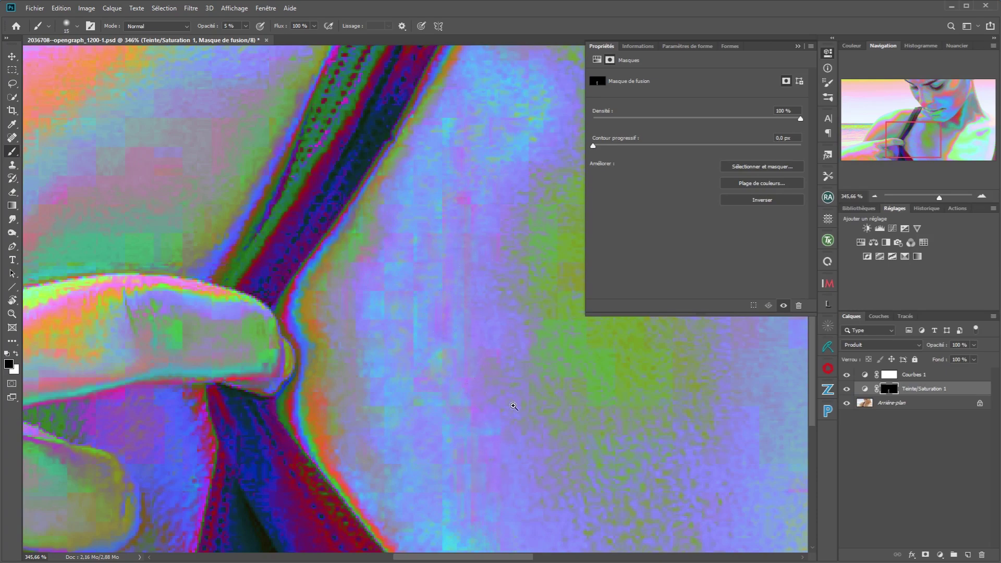
Hide Courbes 1 and compare the whole portrait with Teinte/Saturation 1 switched off and on, leaving the correction shown.
scroll(511, 405, down, 3)
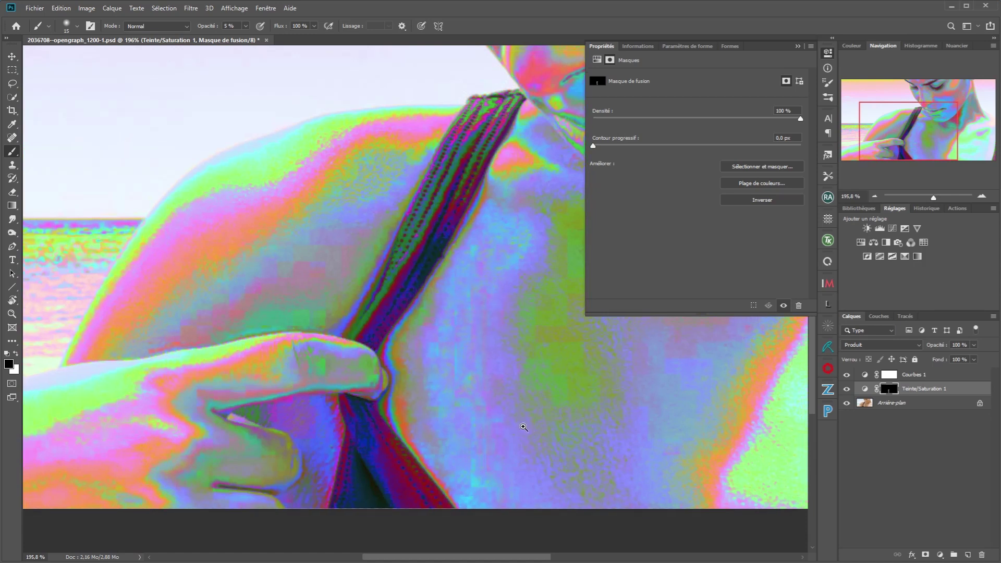
scroll(509, 425, down, 1)
scroll(542, 429, down, 2)
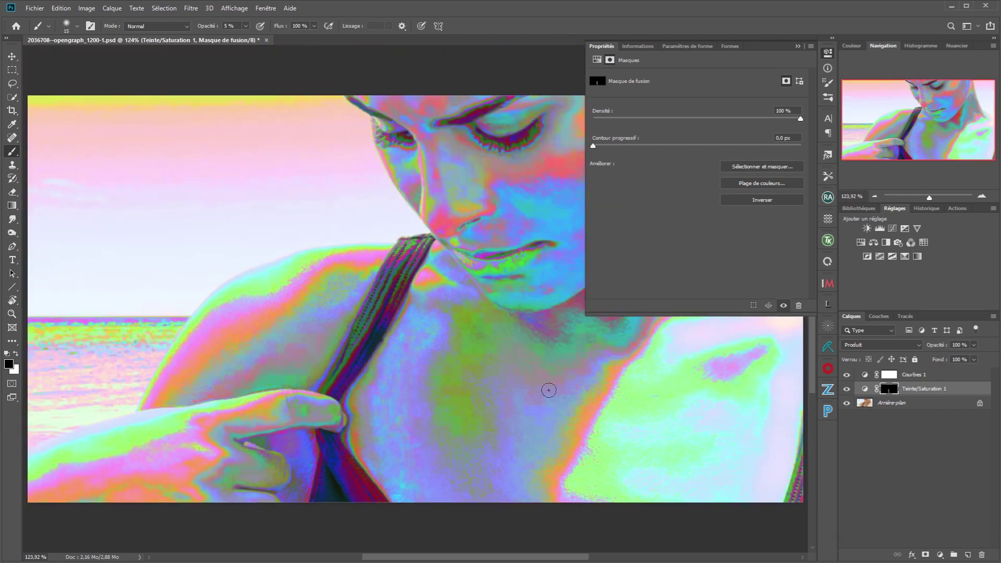
click(847, 375)
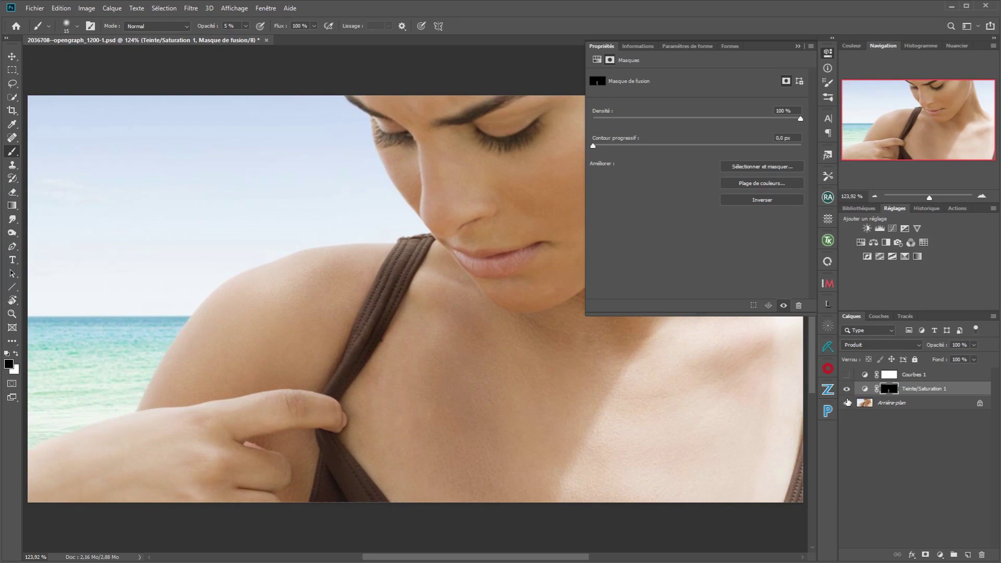
click(849, 390)
click(848, 390)
click(849, 390)
click(848, 390)
click(849, 390)
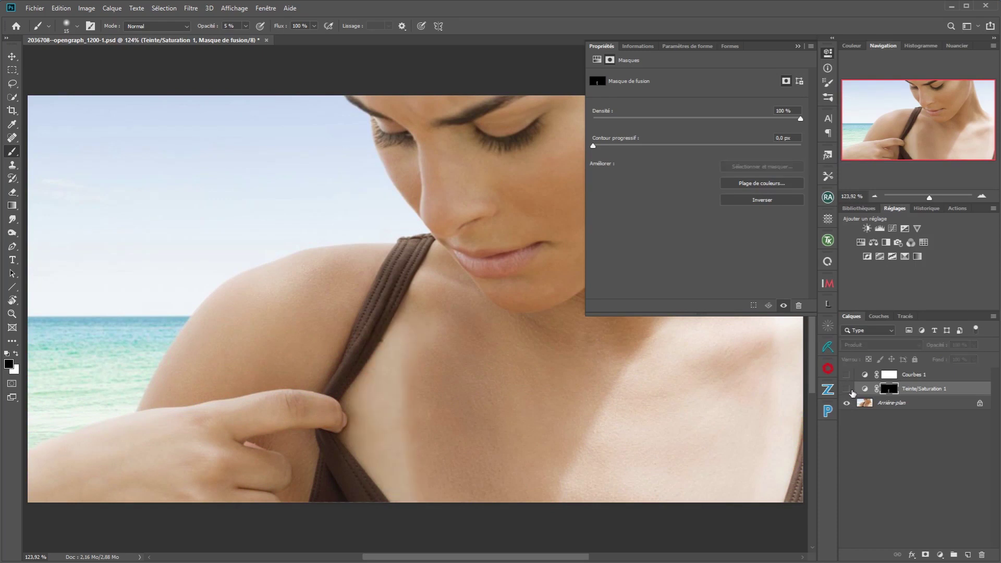
click(848, 389)
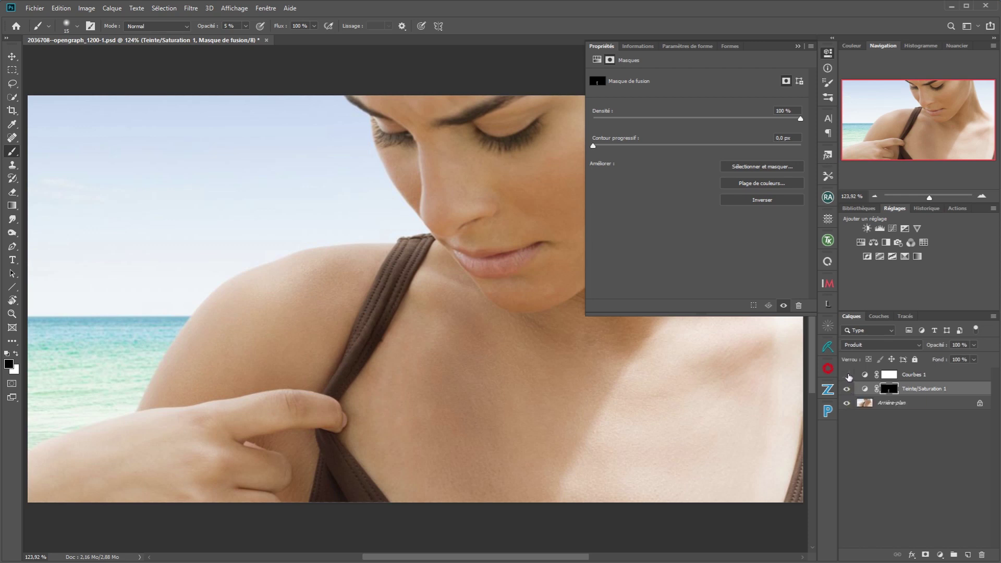
Check the chest again by toggling Courbes 1 and Teinte/Saturation 1 in turn, leaving both layers shown.
click(848, 375)
click(847, 375)
click(848, 375)
click(847, 376)
click(848, 390)
click(848, 390)
click(848, 375)
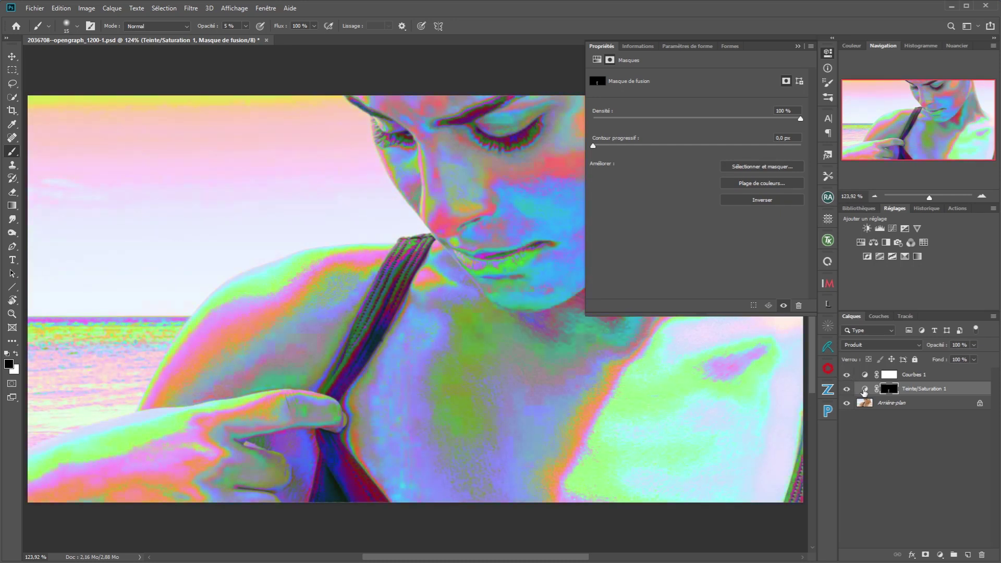
Inspect the Rouges and Jaunes colour ranges of the Teinte/Saturation 1 adjustment without changing them, return to Global and collapse the settings.
click(865, 391)
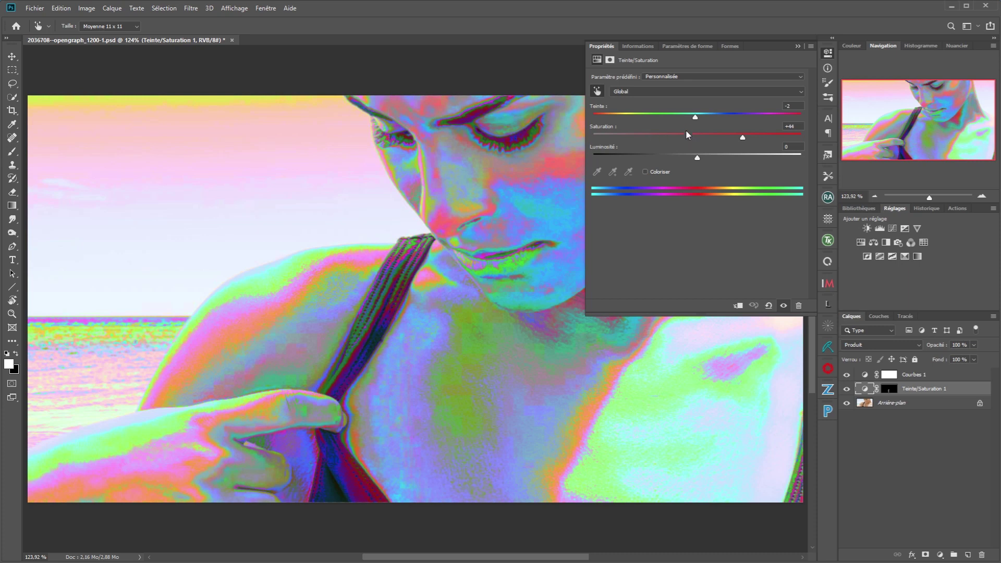
click(695, 91)
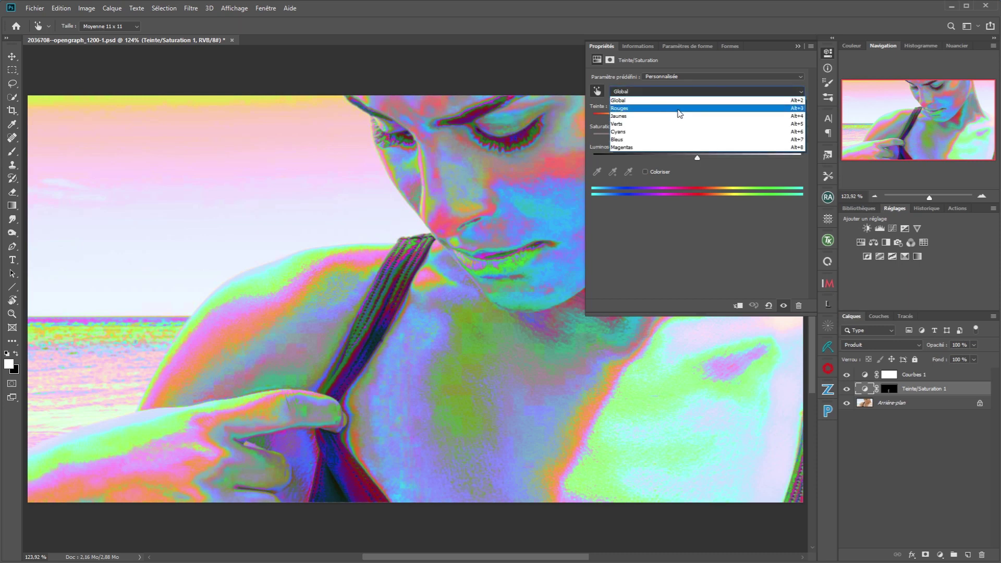
click(680, 109)
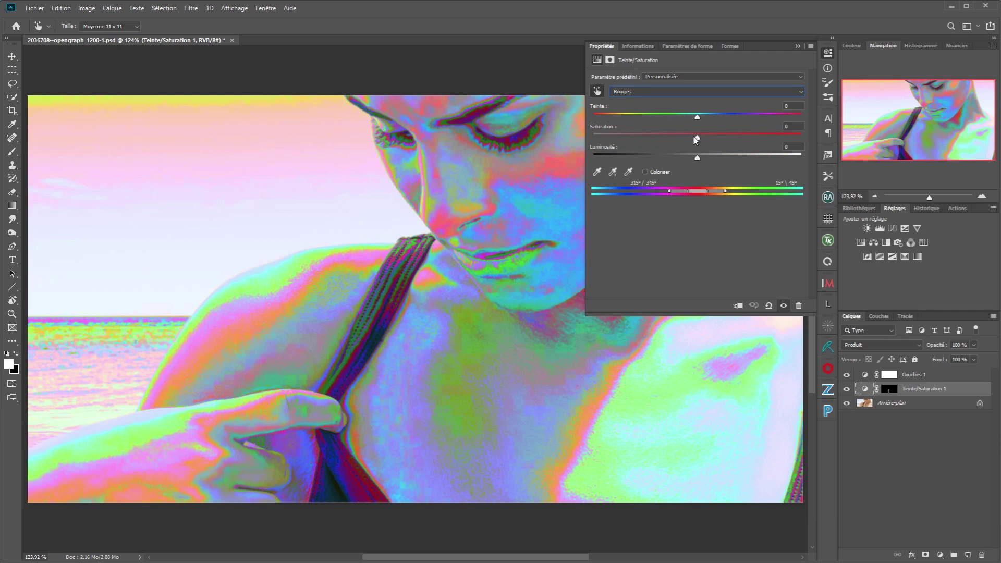
mouse_move(696, 136)
mouse_down()
mouse_move(712, 133)
mouse_move(692, 122)
mouse_up()
click(695, 92)
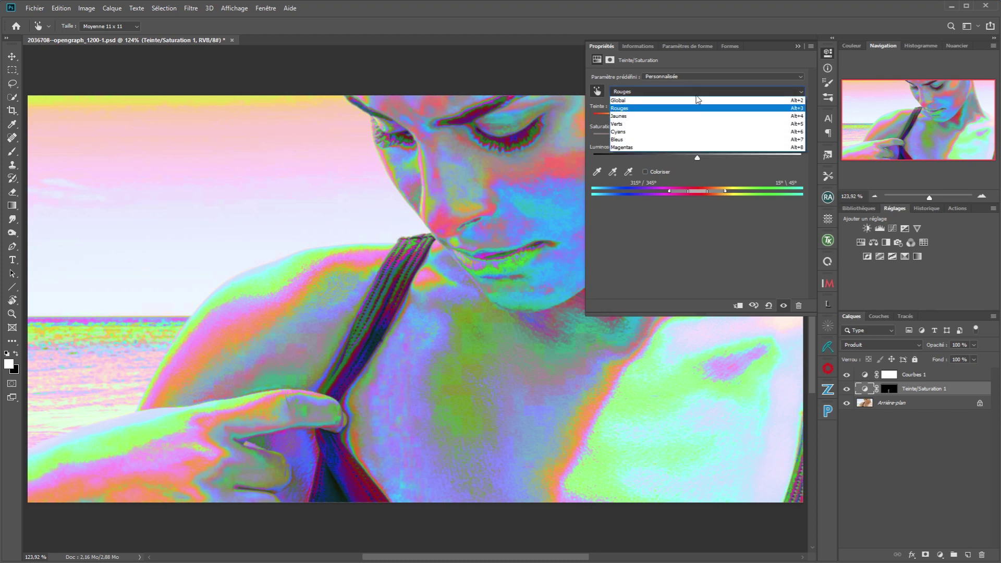
click(688, 118)
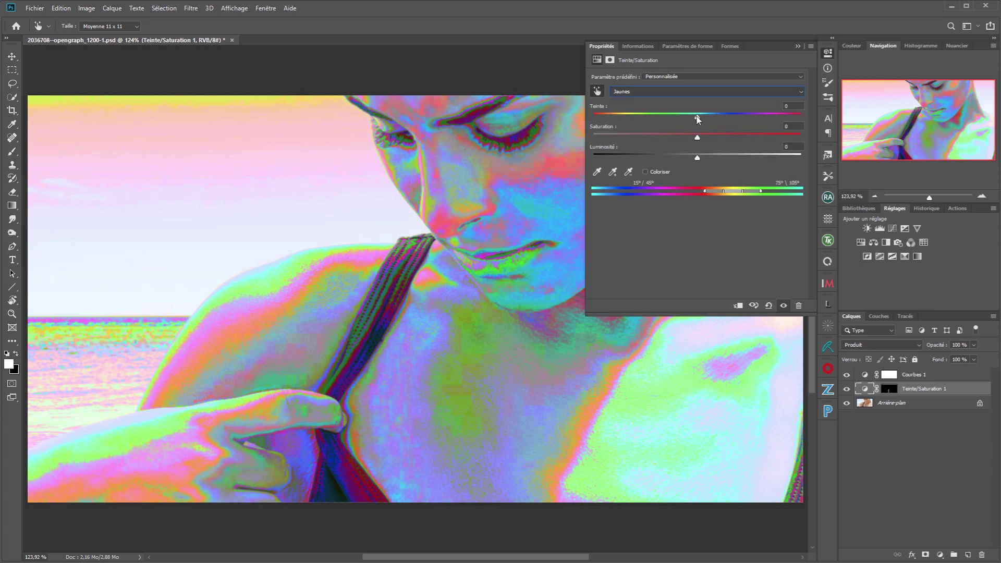
drag(702, 118, 696, 139)
click(717, 92)
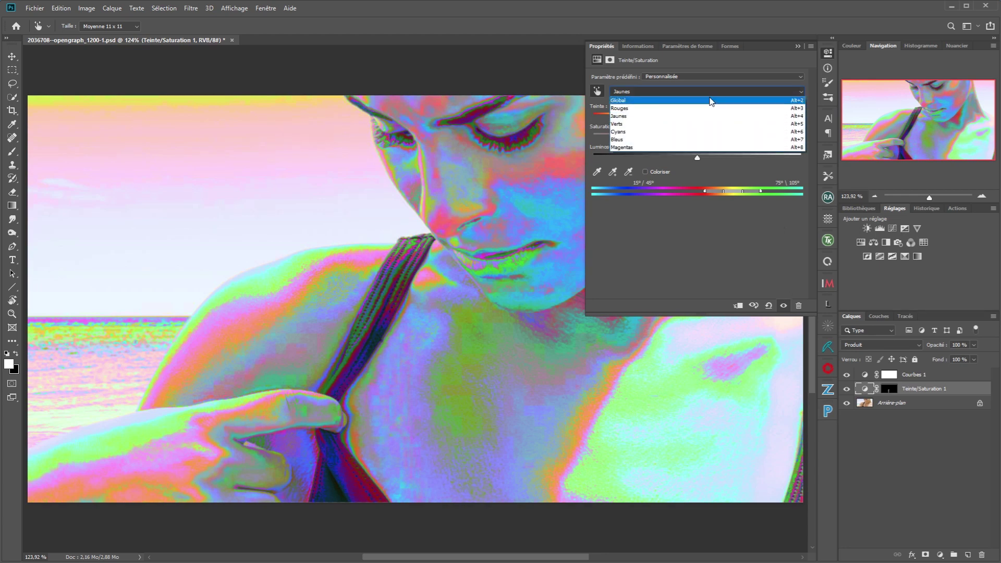
click(710, 98)
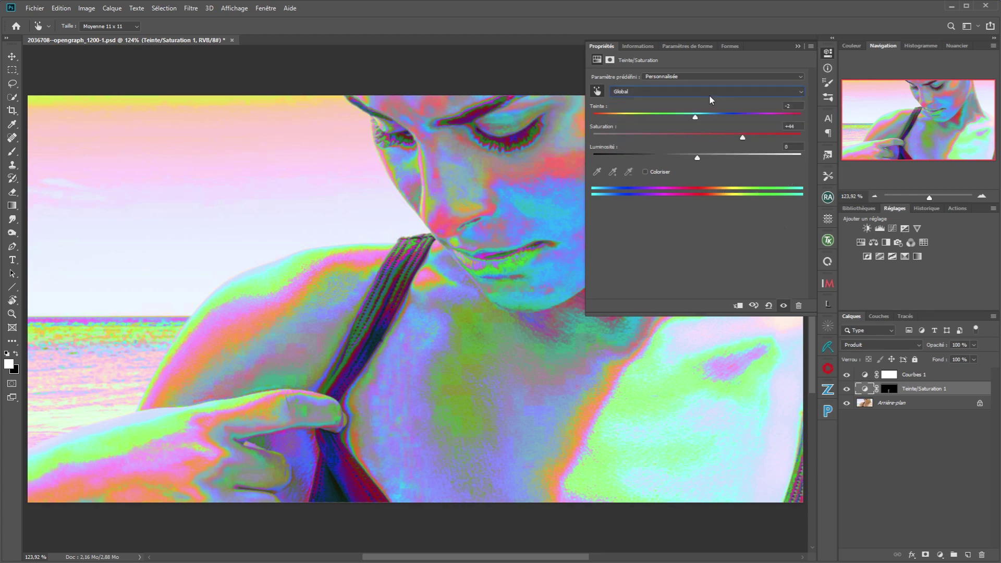
click(797, 45)
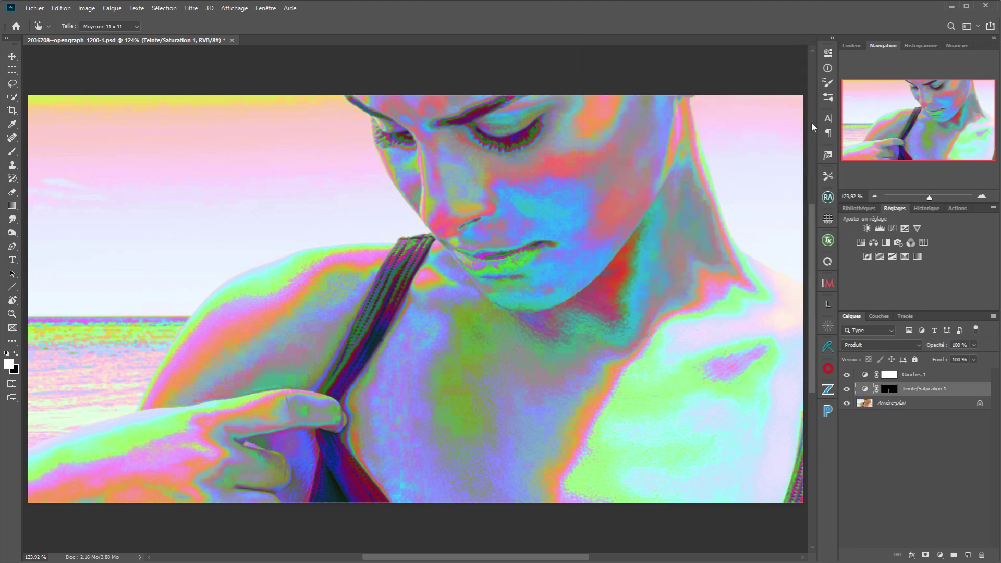
Hide Courbes 1 and compare the natural-colour chest skin with Teinte/Saturation 1 switched off and on.
click(847, 374)
click(847, 389)
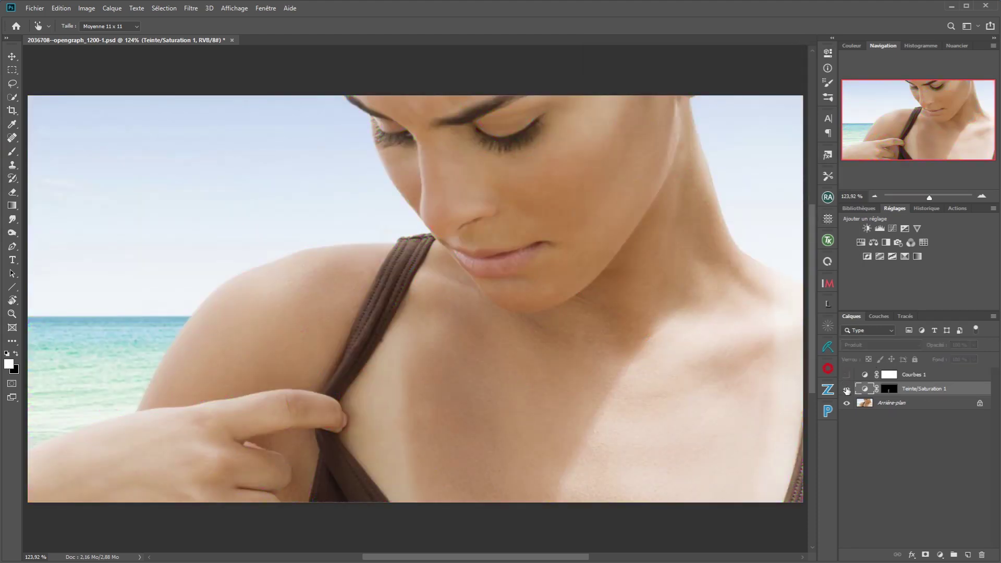
click(847, 389)
click(847, 389)
click(847, 390)
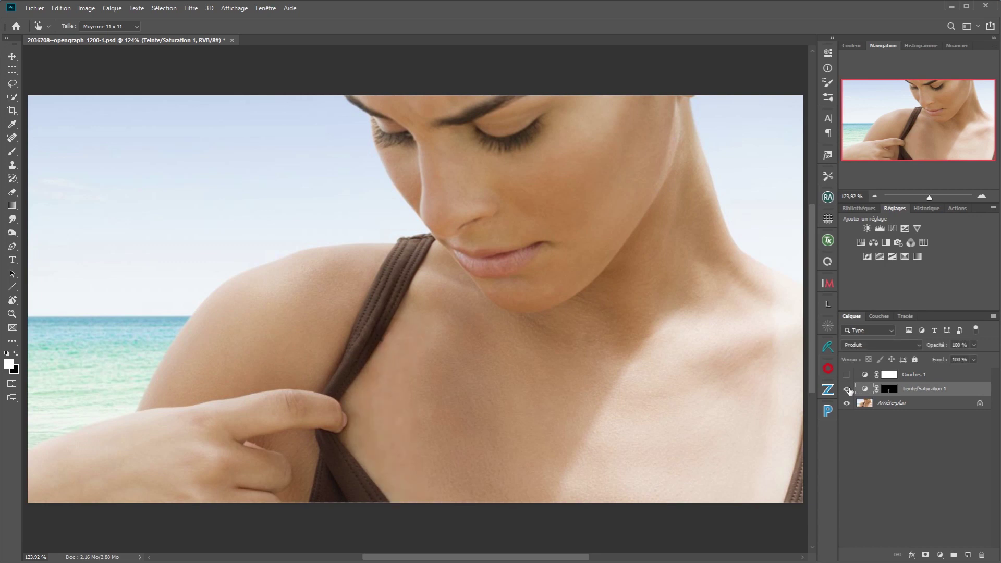
click(847, 389)
click(847, 390)
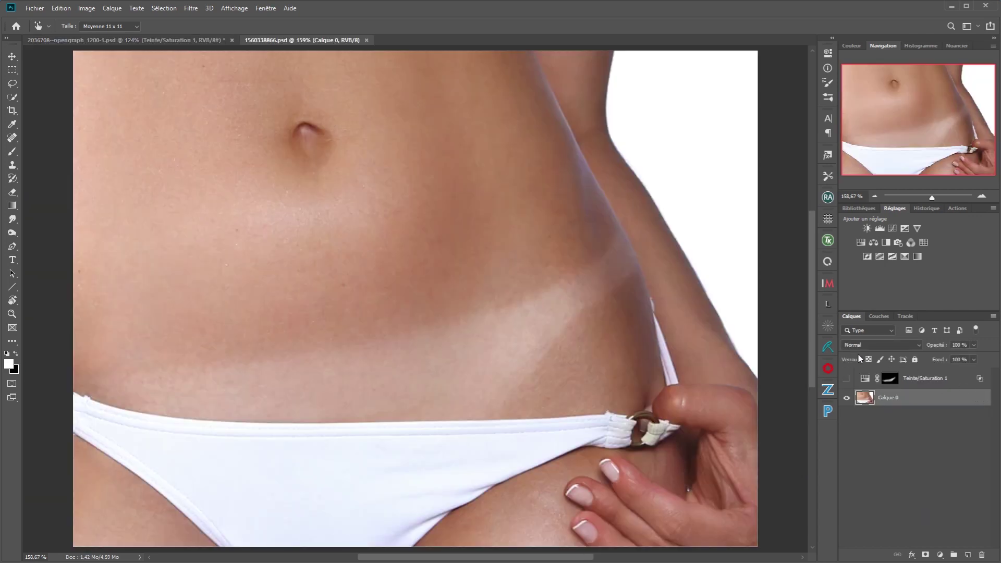
In 1560338866.psd, compare the tan line on the belly with the Teinte/Saturation 1 layer shown and hidden.
click(847, 380)
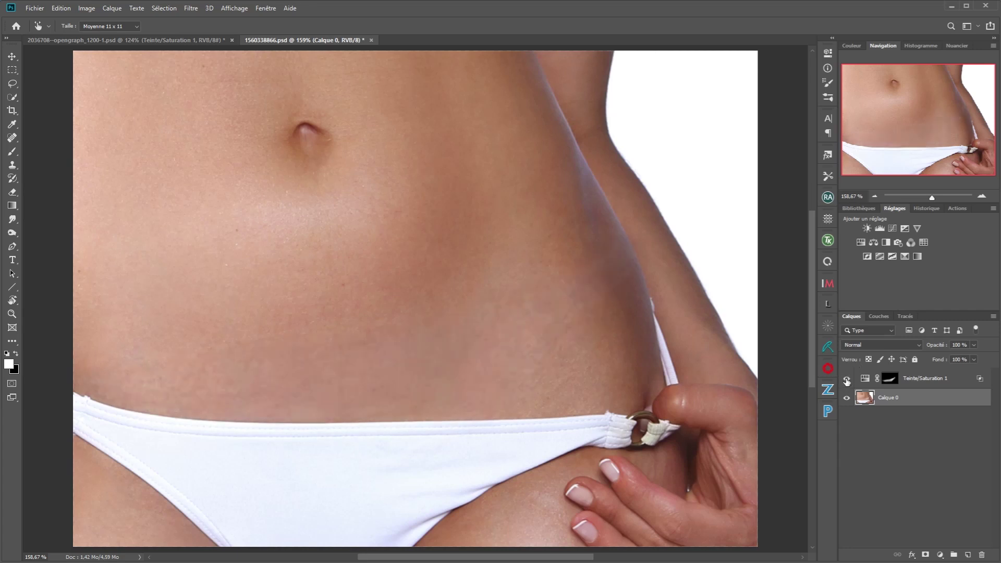
click(847, 381)
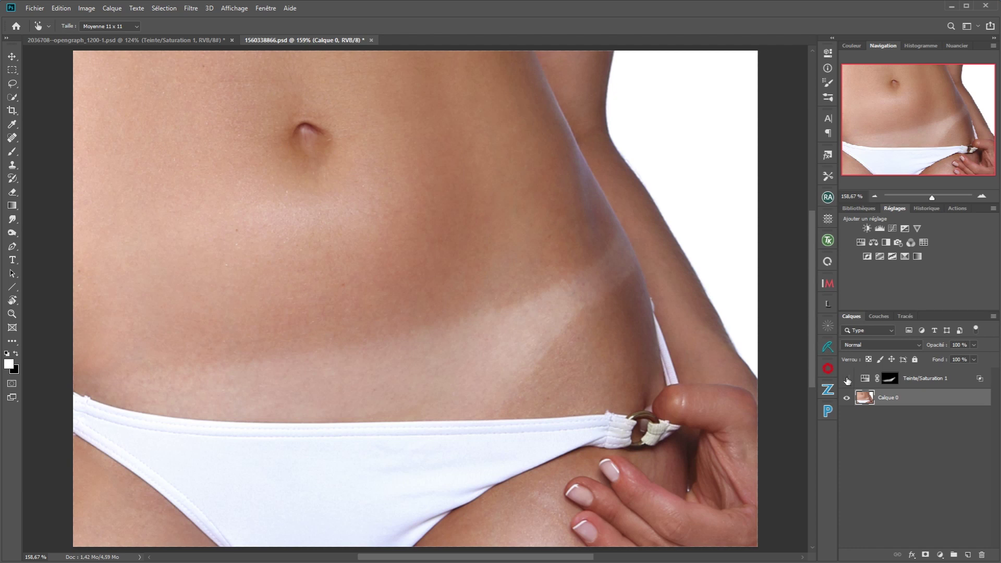
click(847, 381)
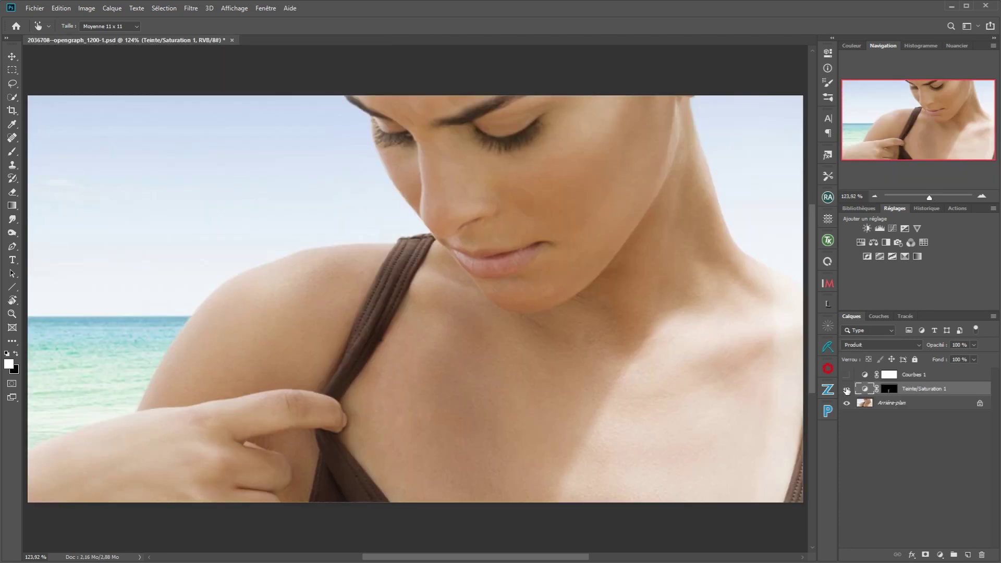
In the beach portrait 2036708--opengraph_1200-1.psd, toggle Teinte/Saturation 1 repeatedly to compare the chest before and after correction.
click(847, 389)
click(847, 389)
click(847, 389)
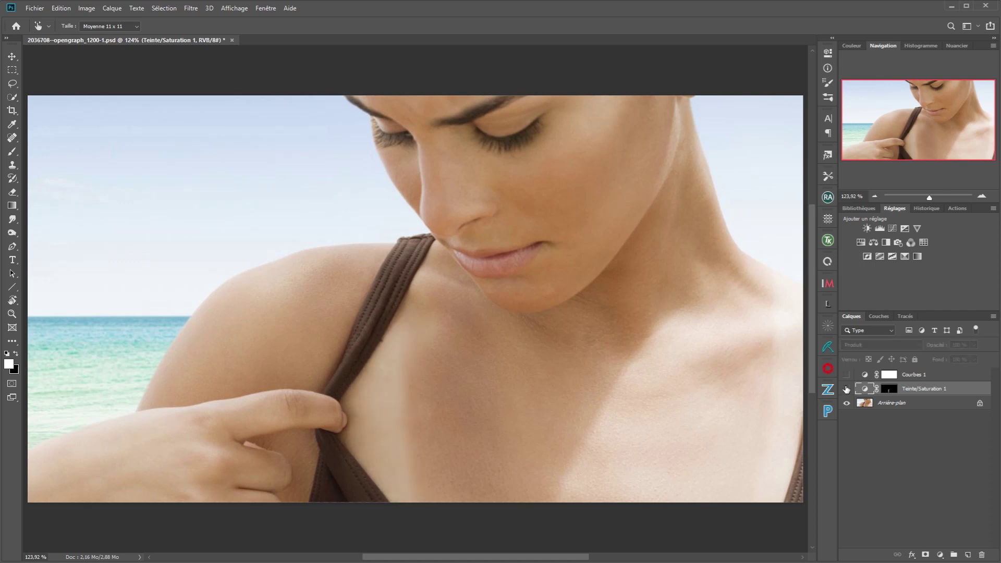
click(847, 389)
click(846, 389)
click(846, 389)
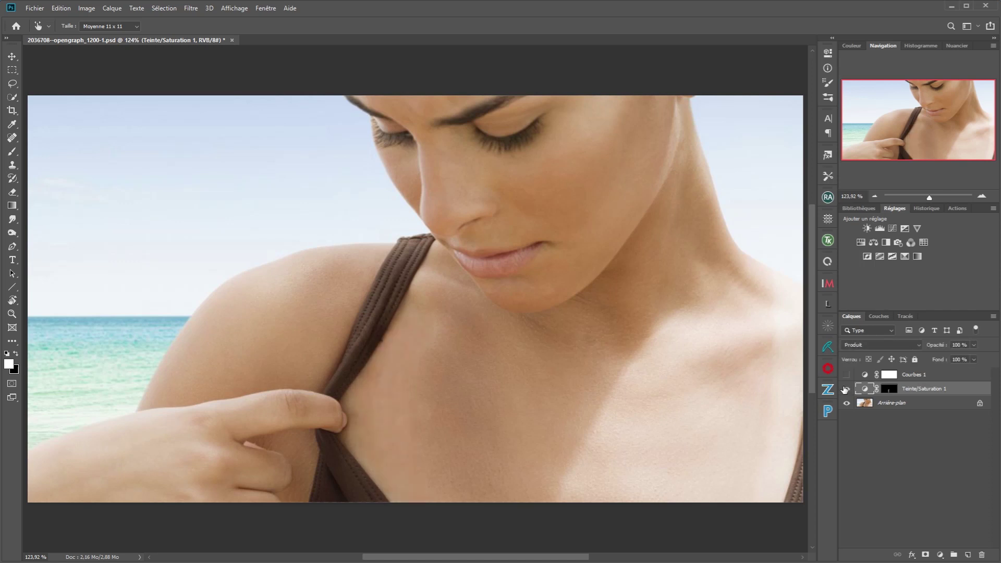
click(846, 389)
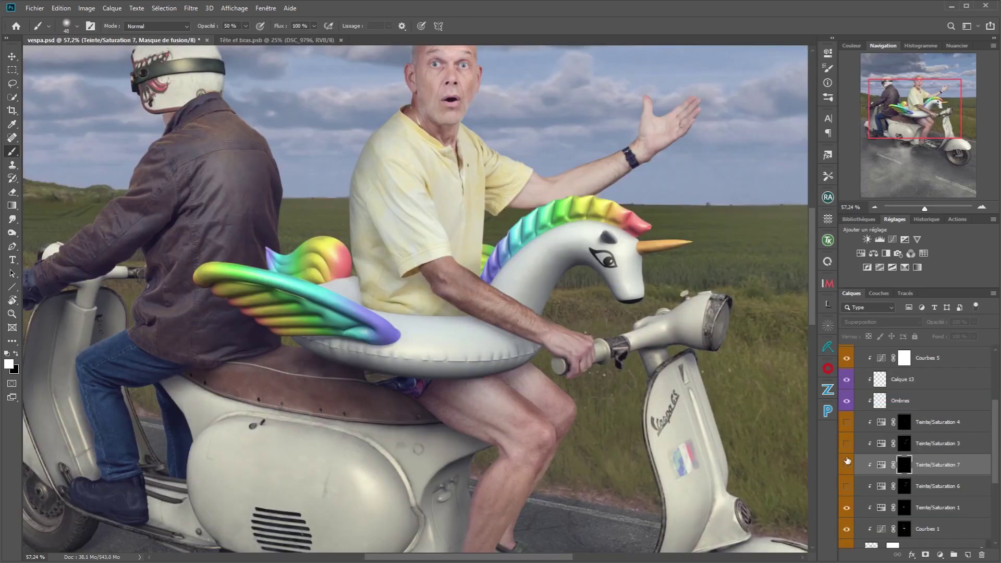
In vespa.psd, toggle Teinte/Saturation 4 and Teinte/Saturation 3 together to compare the scooter rider's skin, leaving both shown, and view the whole image.
drag(847, 423, 849, 444)
drag(847, 422, 847, 444)
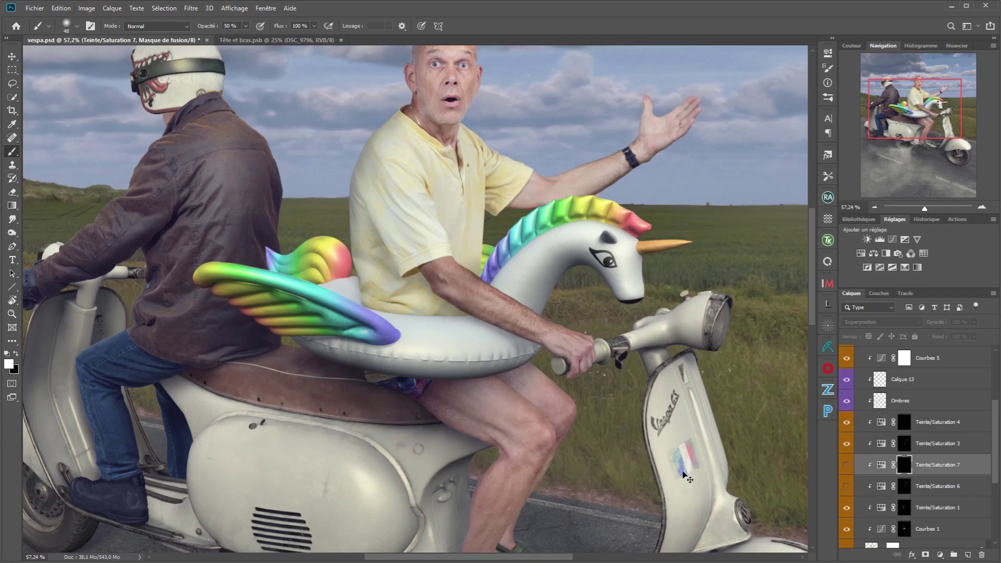
key(ctrl+0)
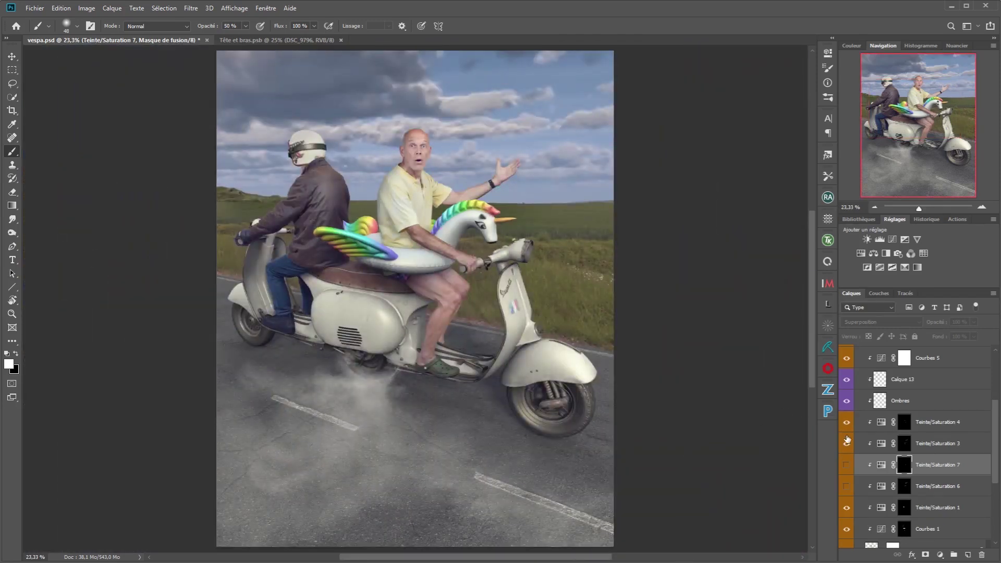